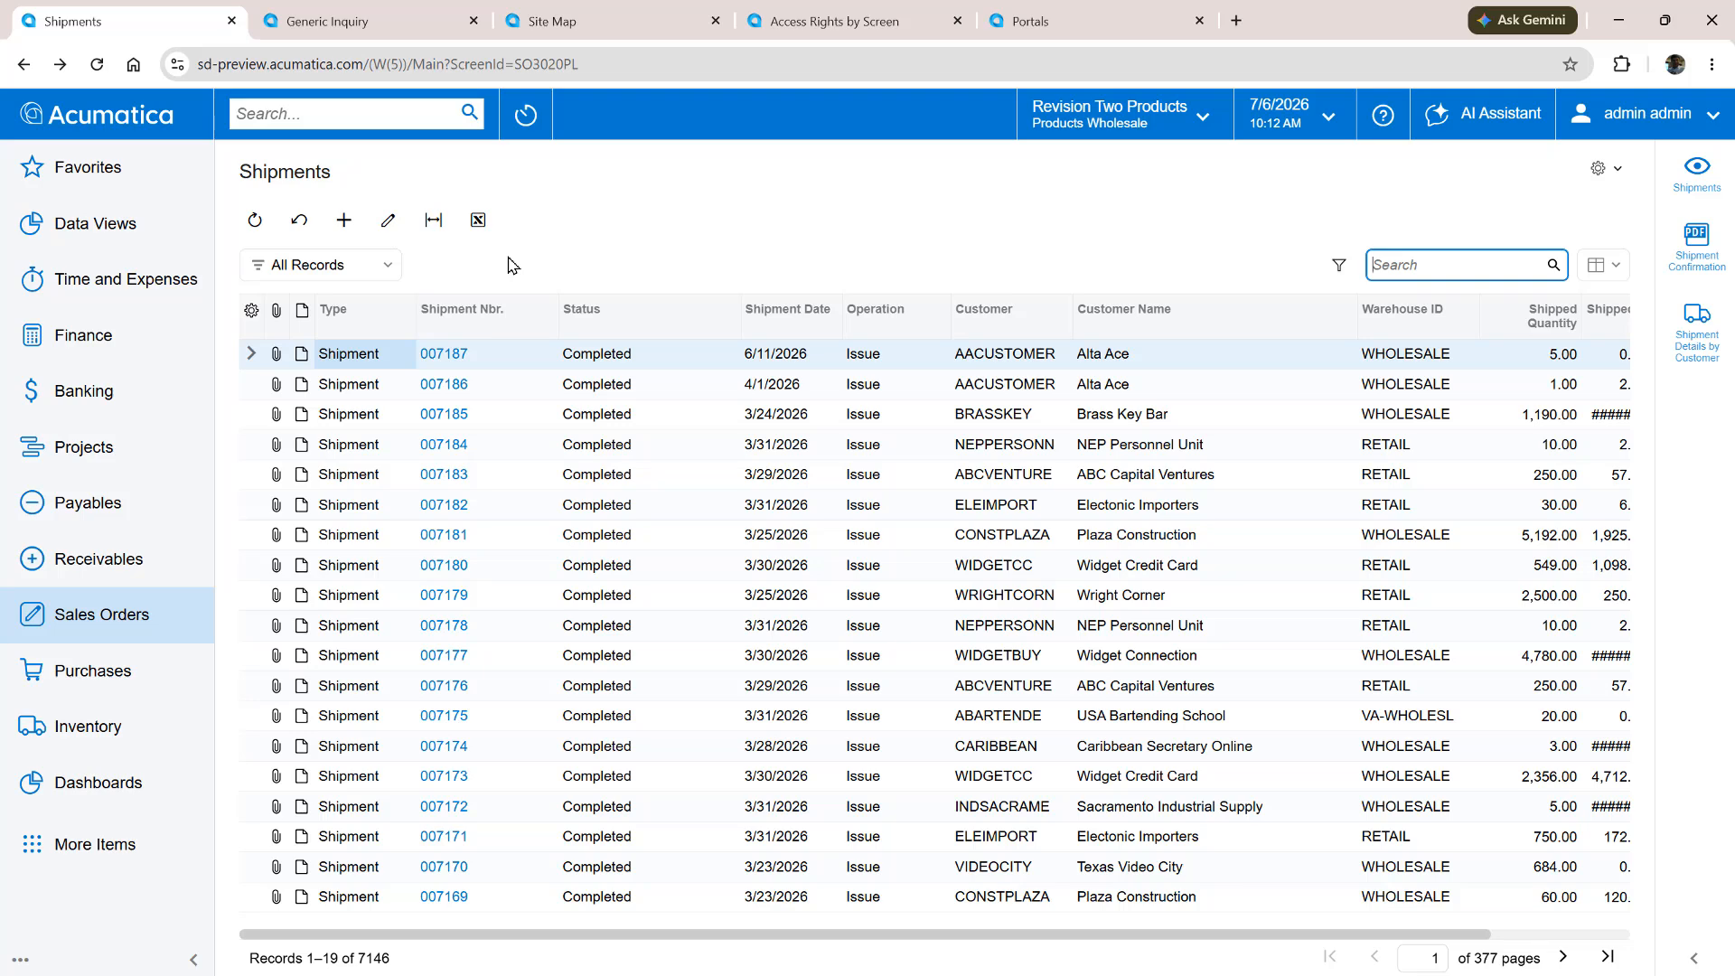
# Review the portal-shipments generic inquiry's data sources, conditions, relations for both shipment joins, and results grid
pyautogui.click(370, 22)
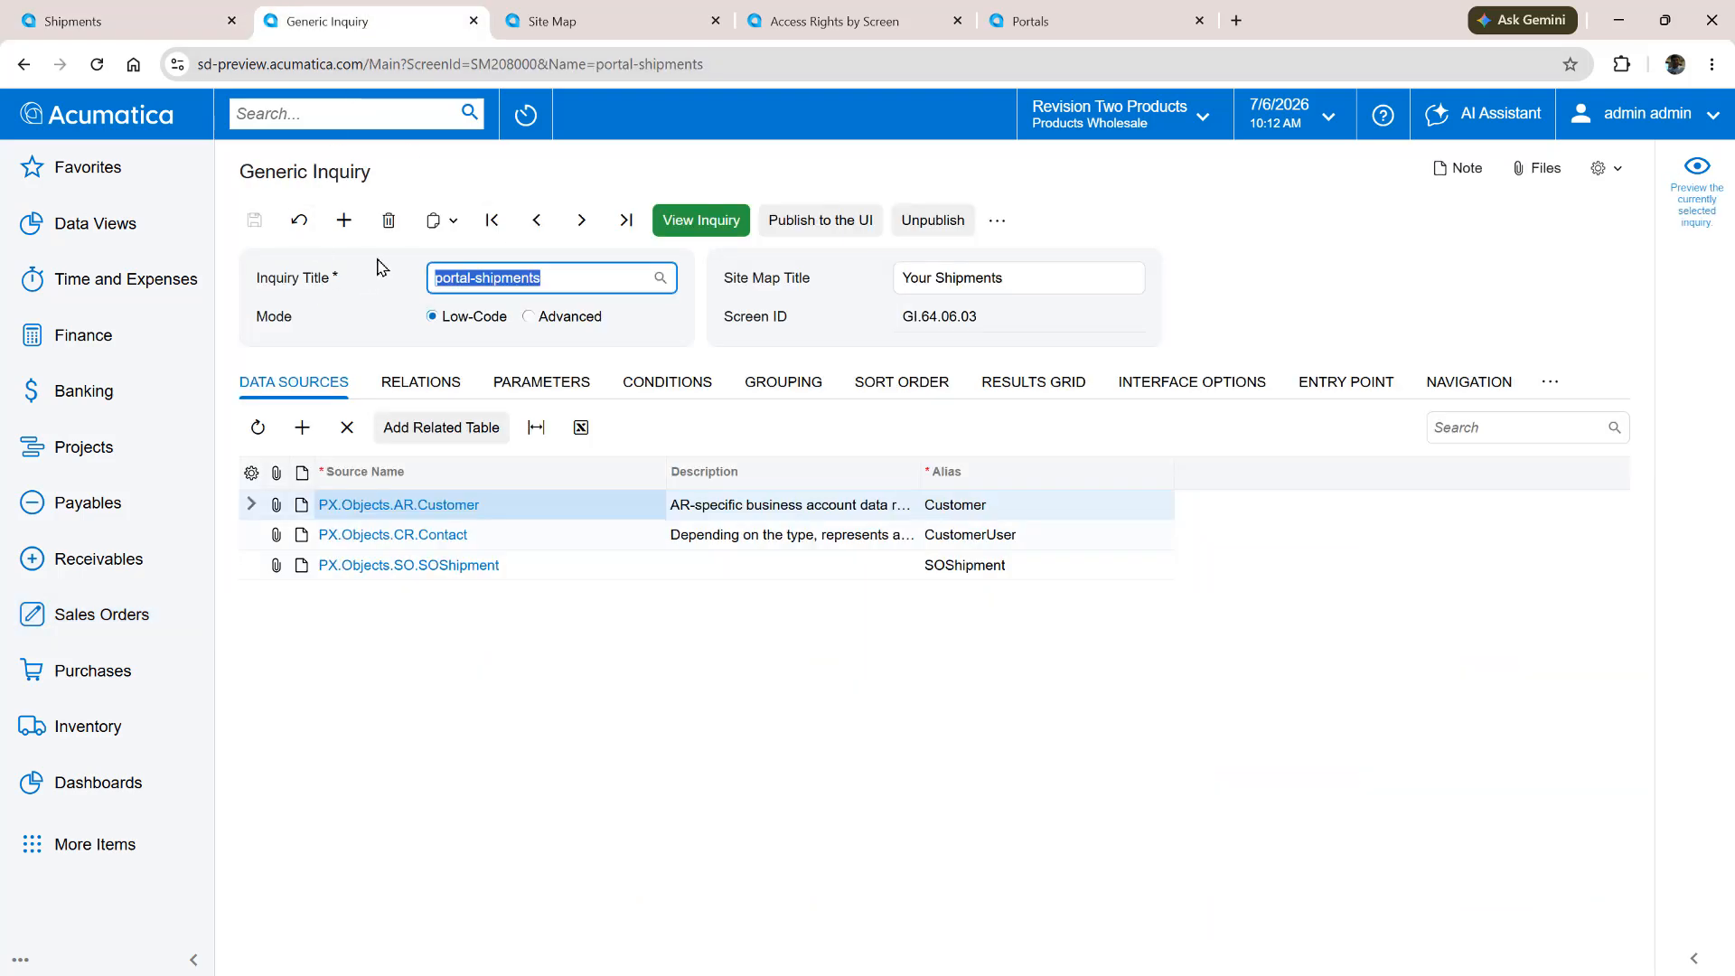
pyautogui.click(562, 651)
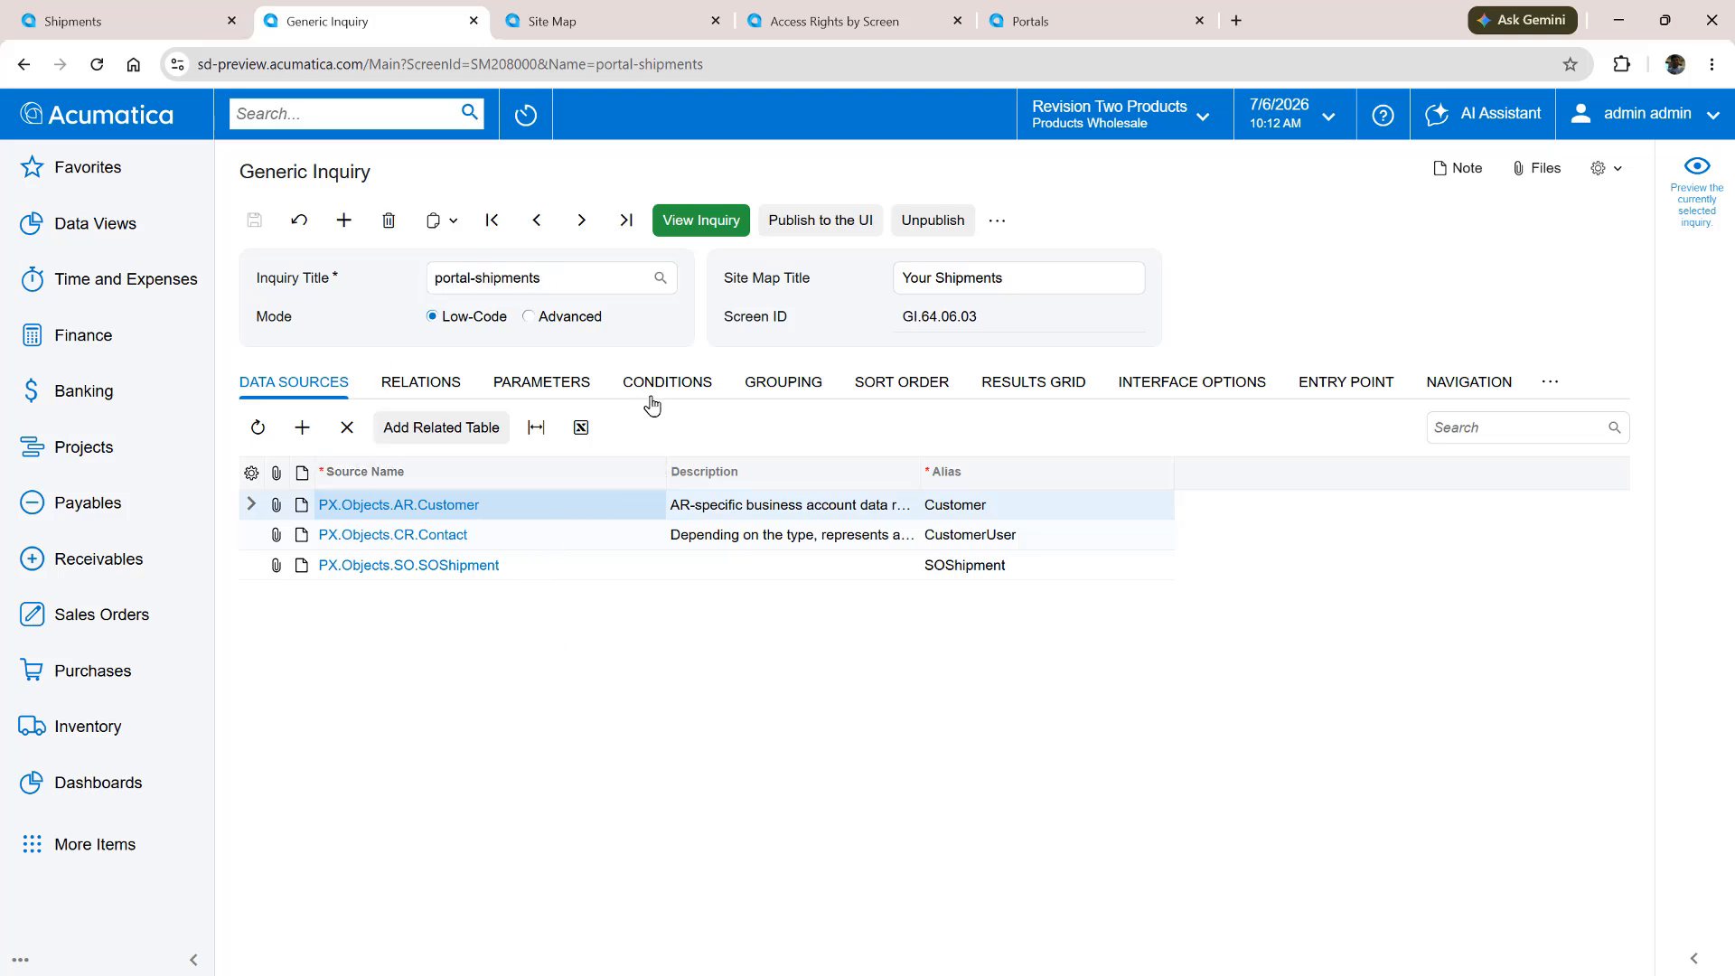
pyautogui.click(503, 542)
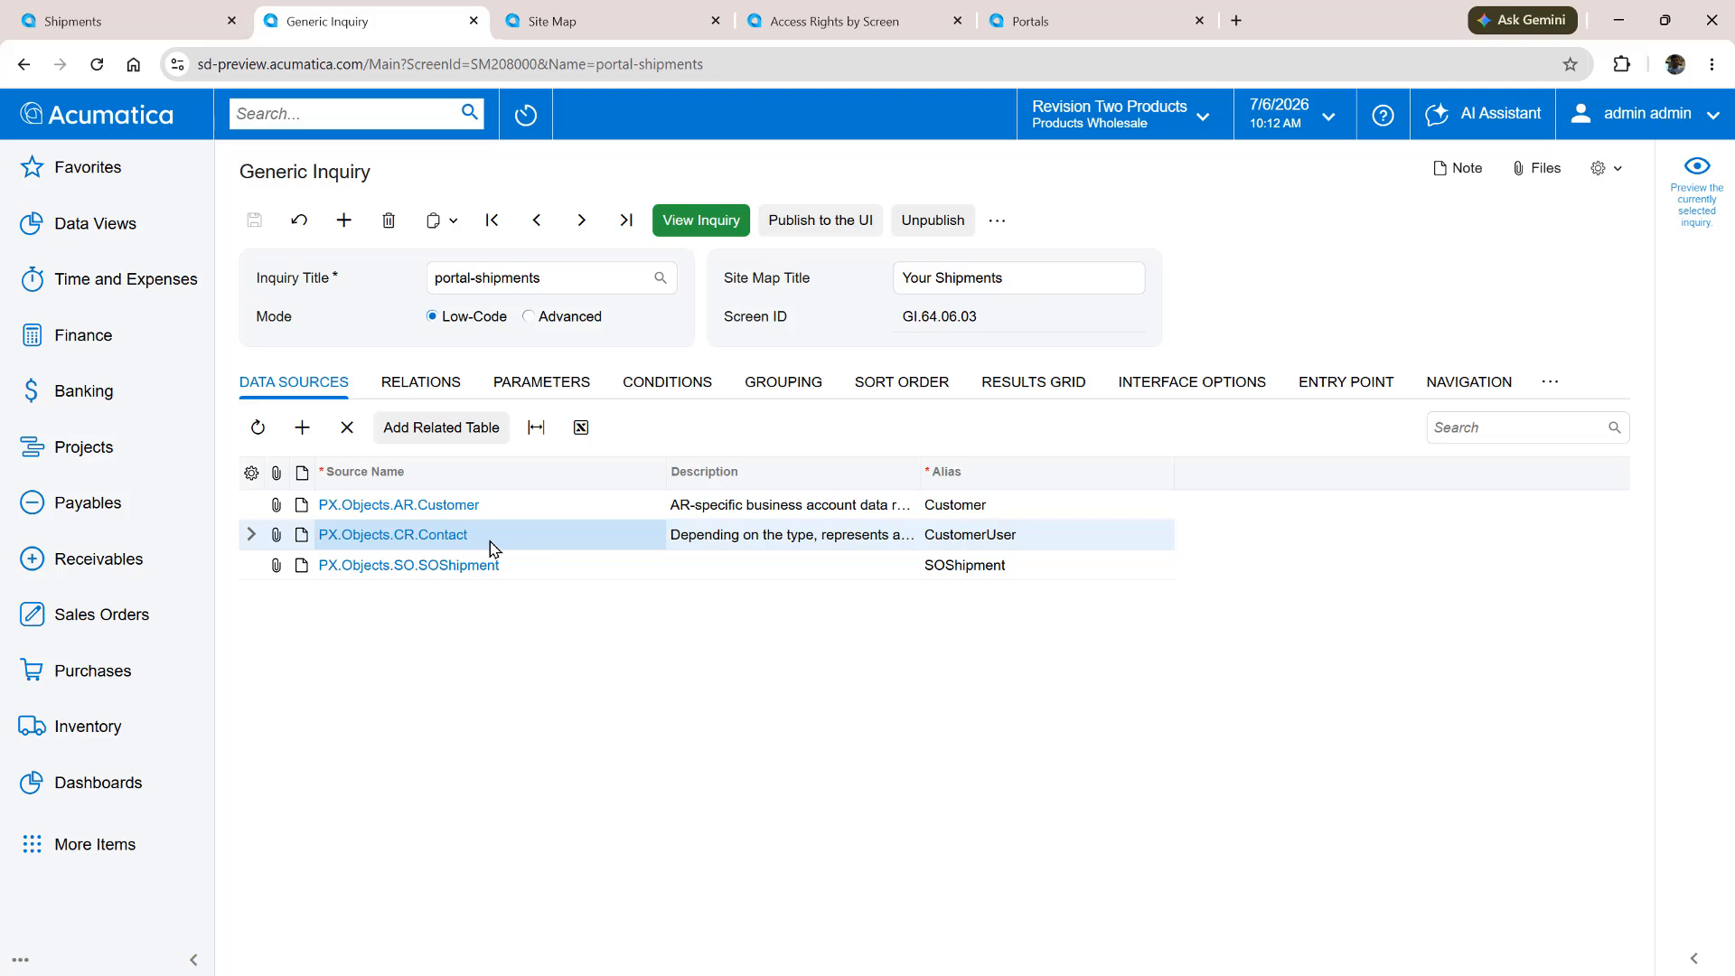
pyautogui.click(659, 389)
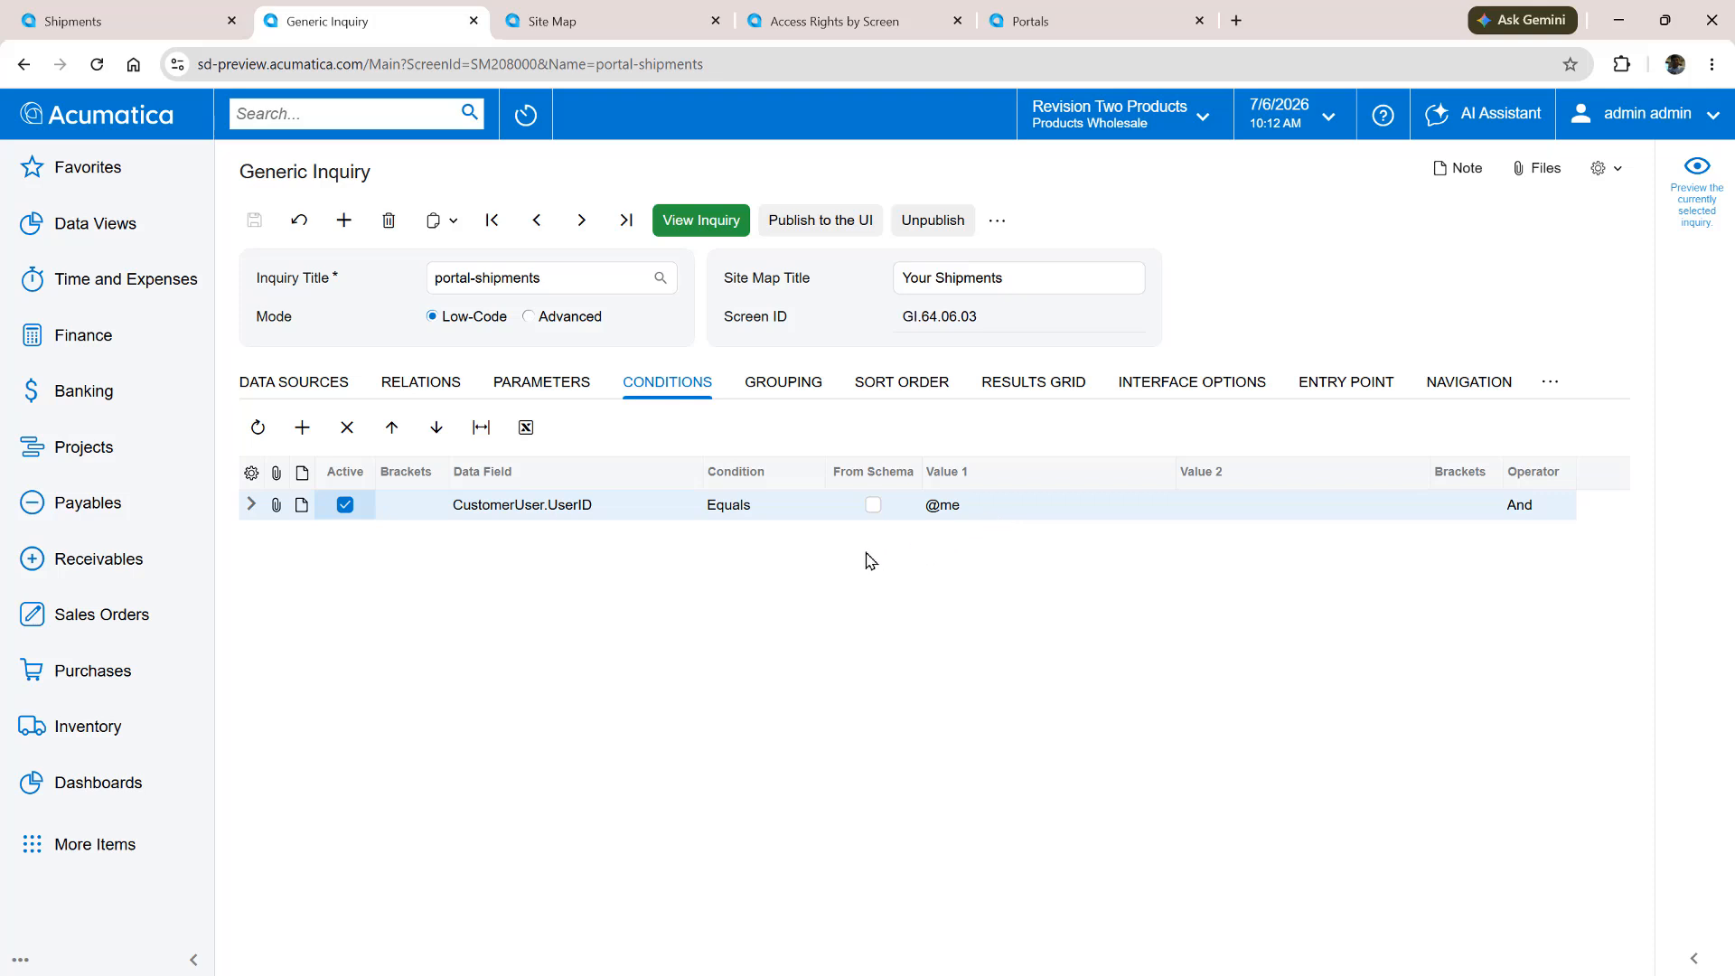
pyautogui.click(401, 385)
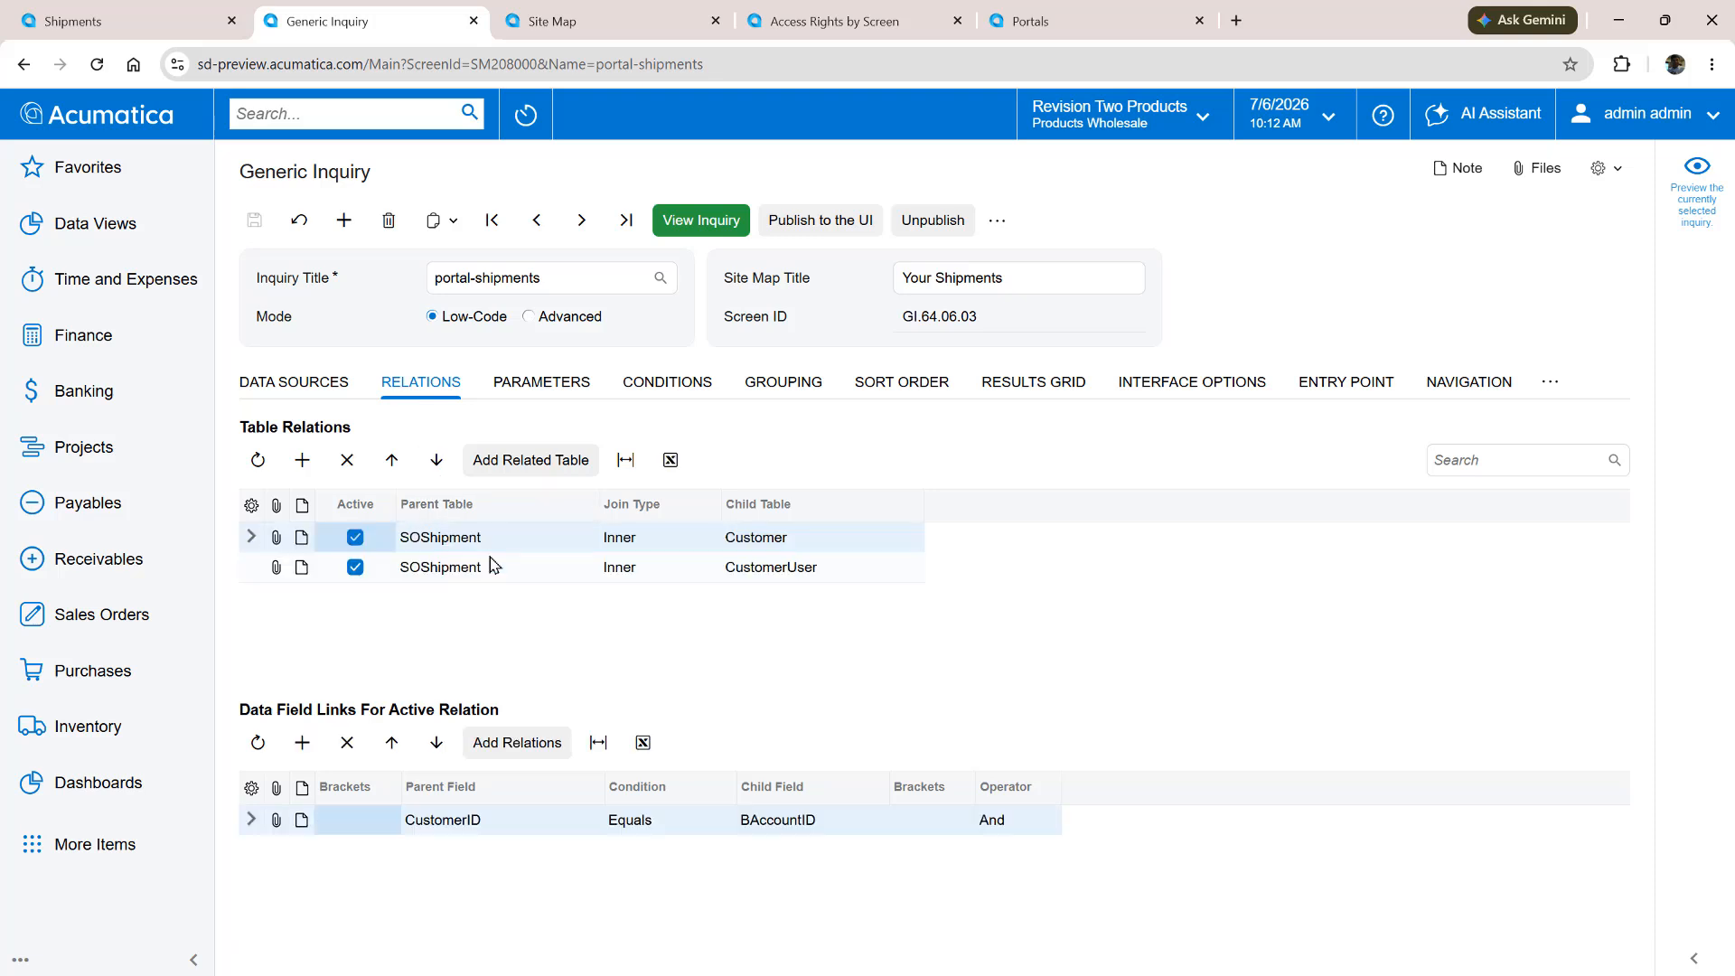
pyautogui.click(495, 571)
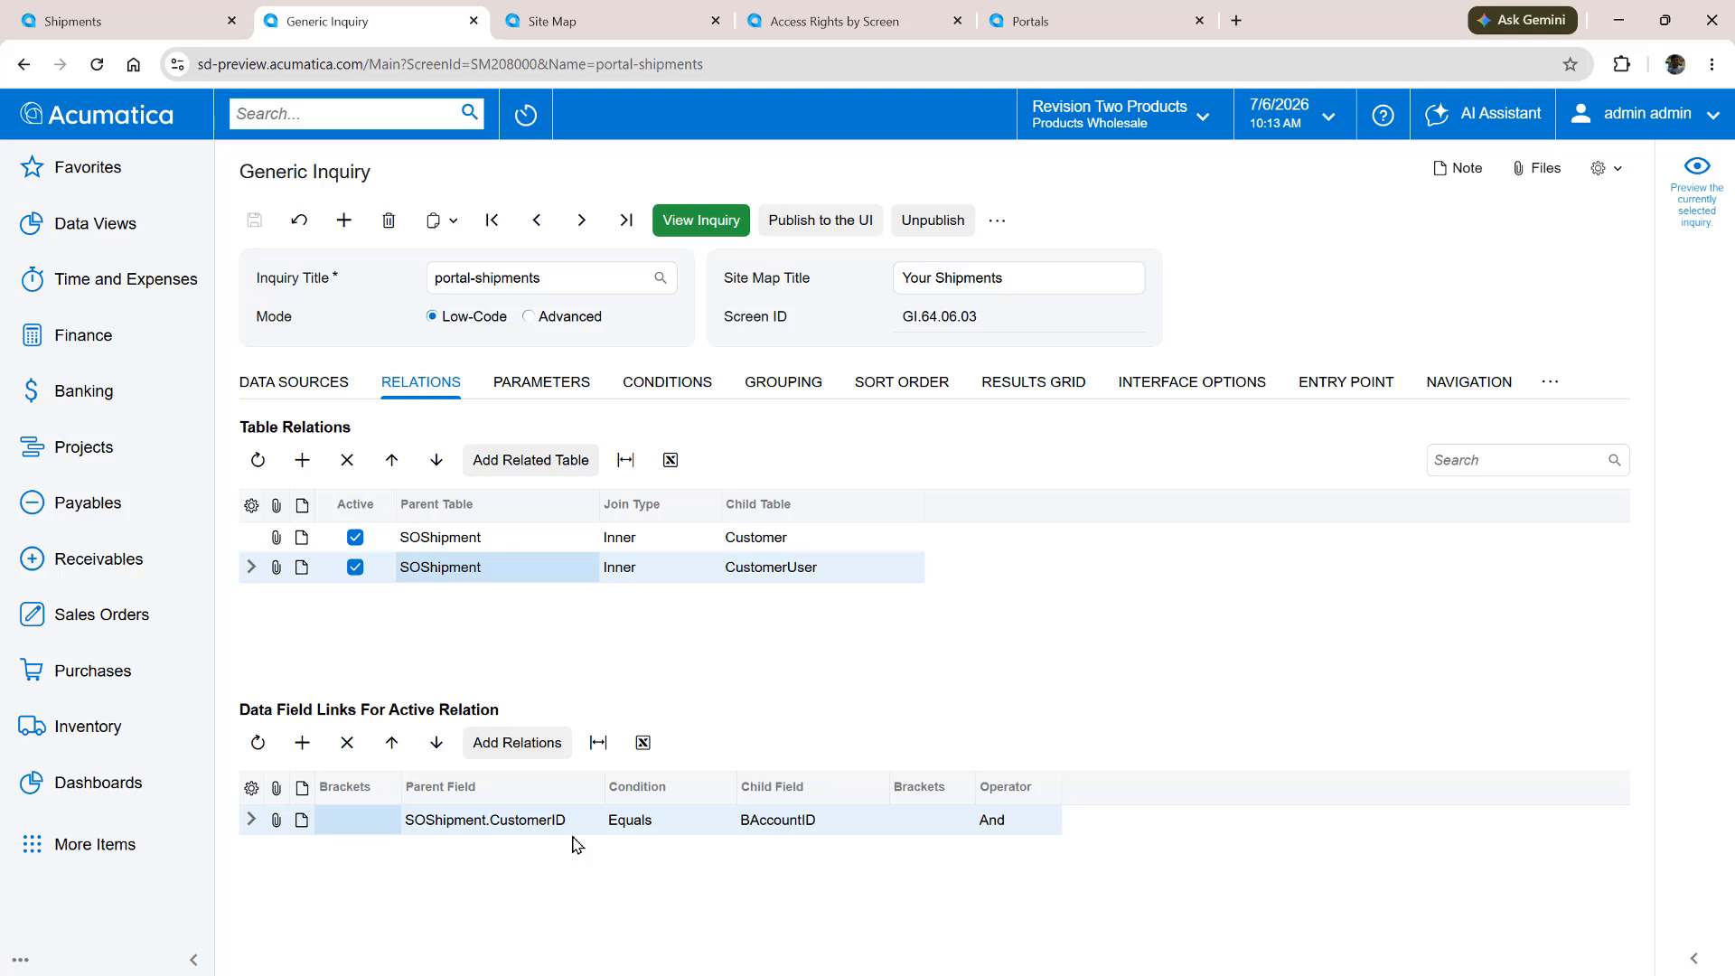
pyautogui.click(1035, 385)
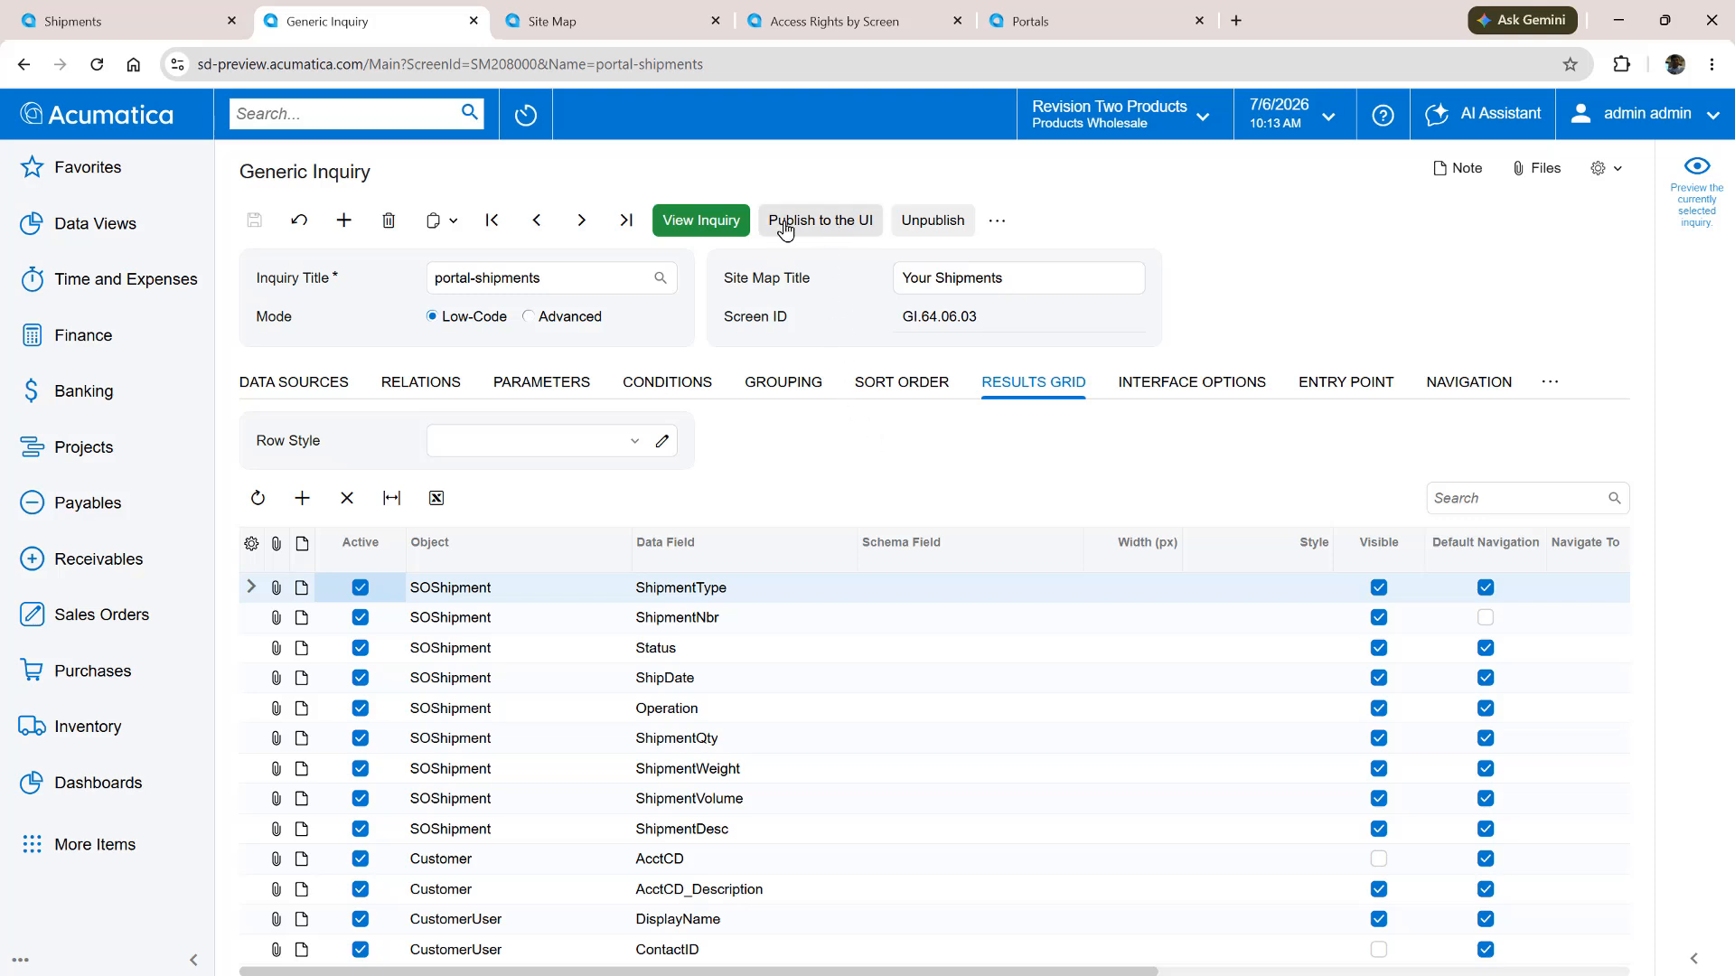
# Search the site map for "shipments" and locate the Your Shipments entry by the inquiry's screen ID GI.64.06.03
pyautogui.tripleClick(921, 318)
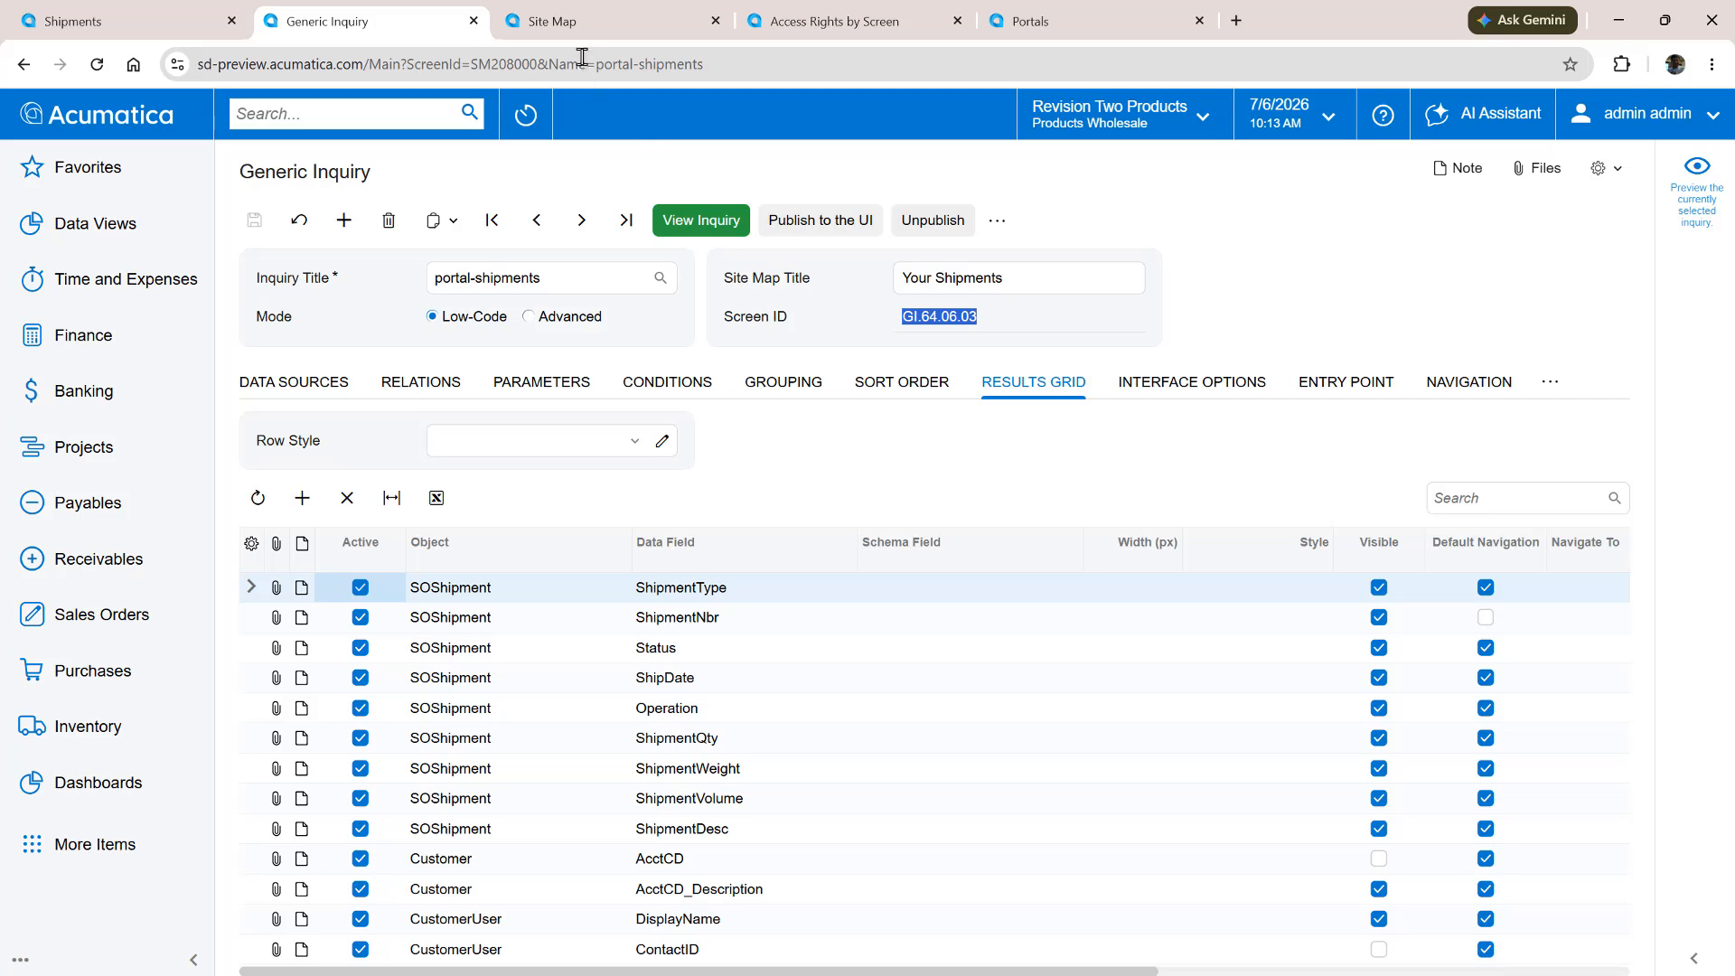
pyautogui.click(553, 21)
pyautogui.click(1629, 217)
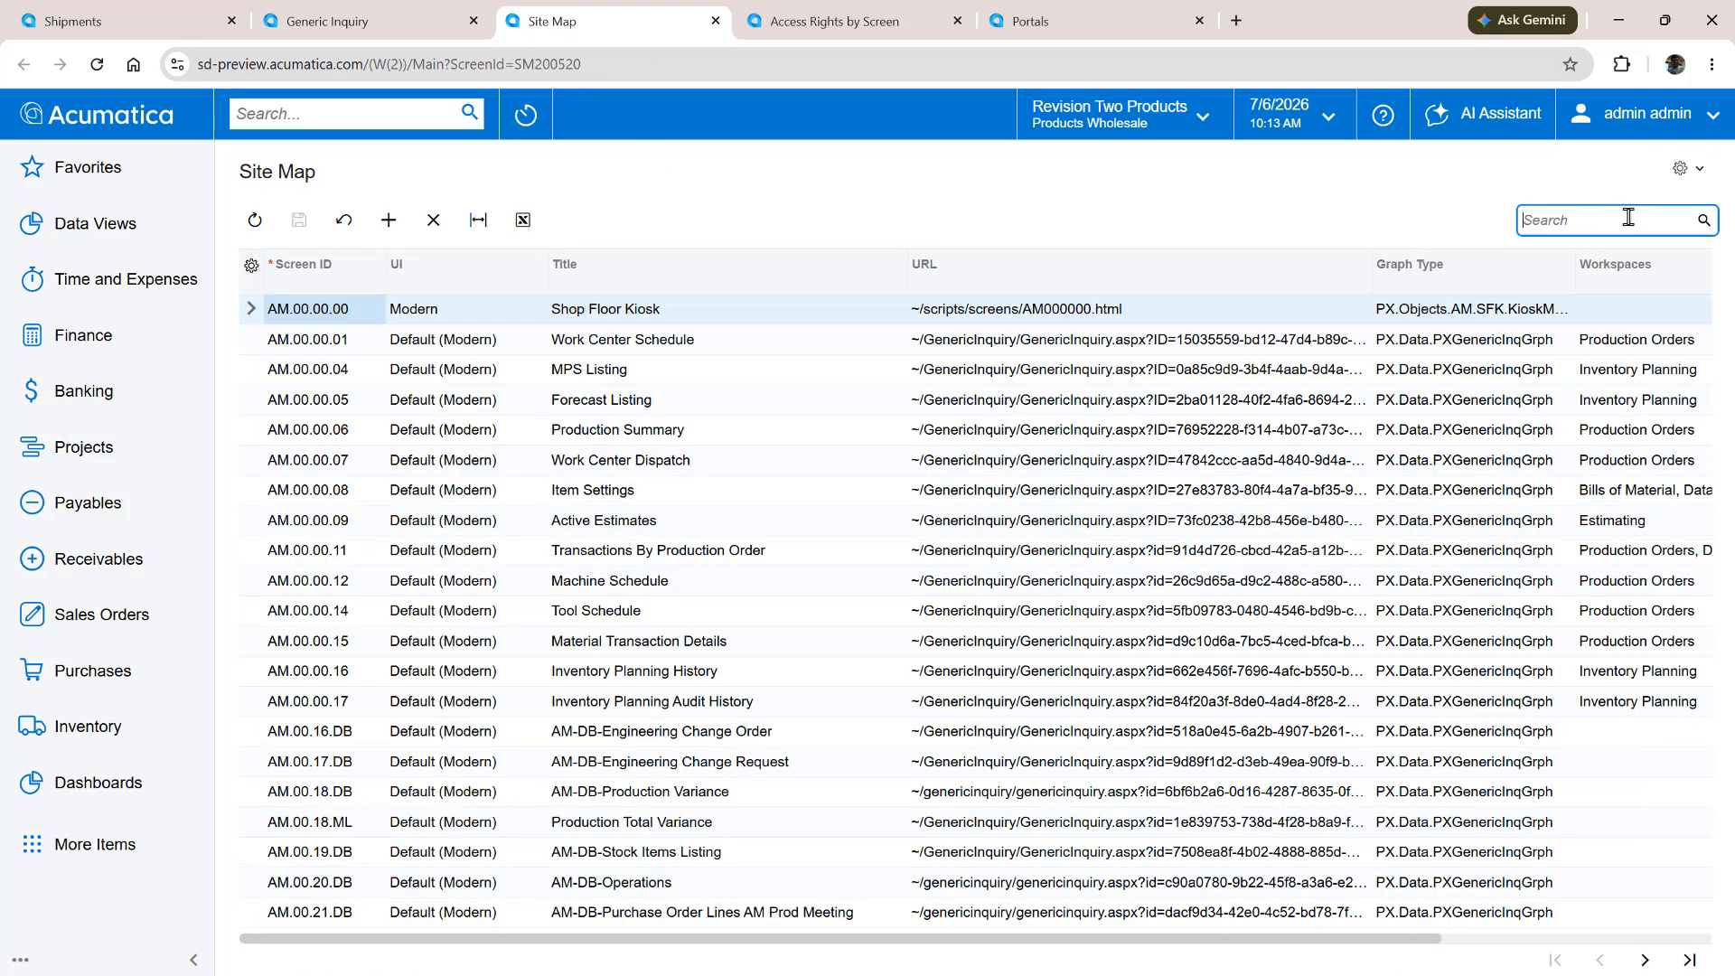
pyautogui.write('shipme')
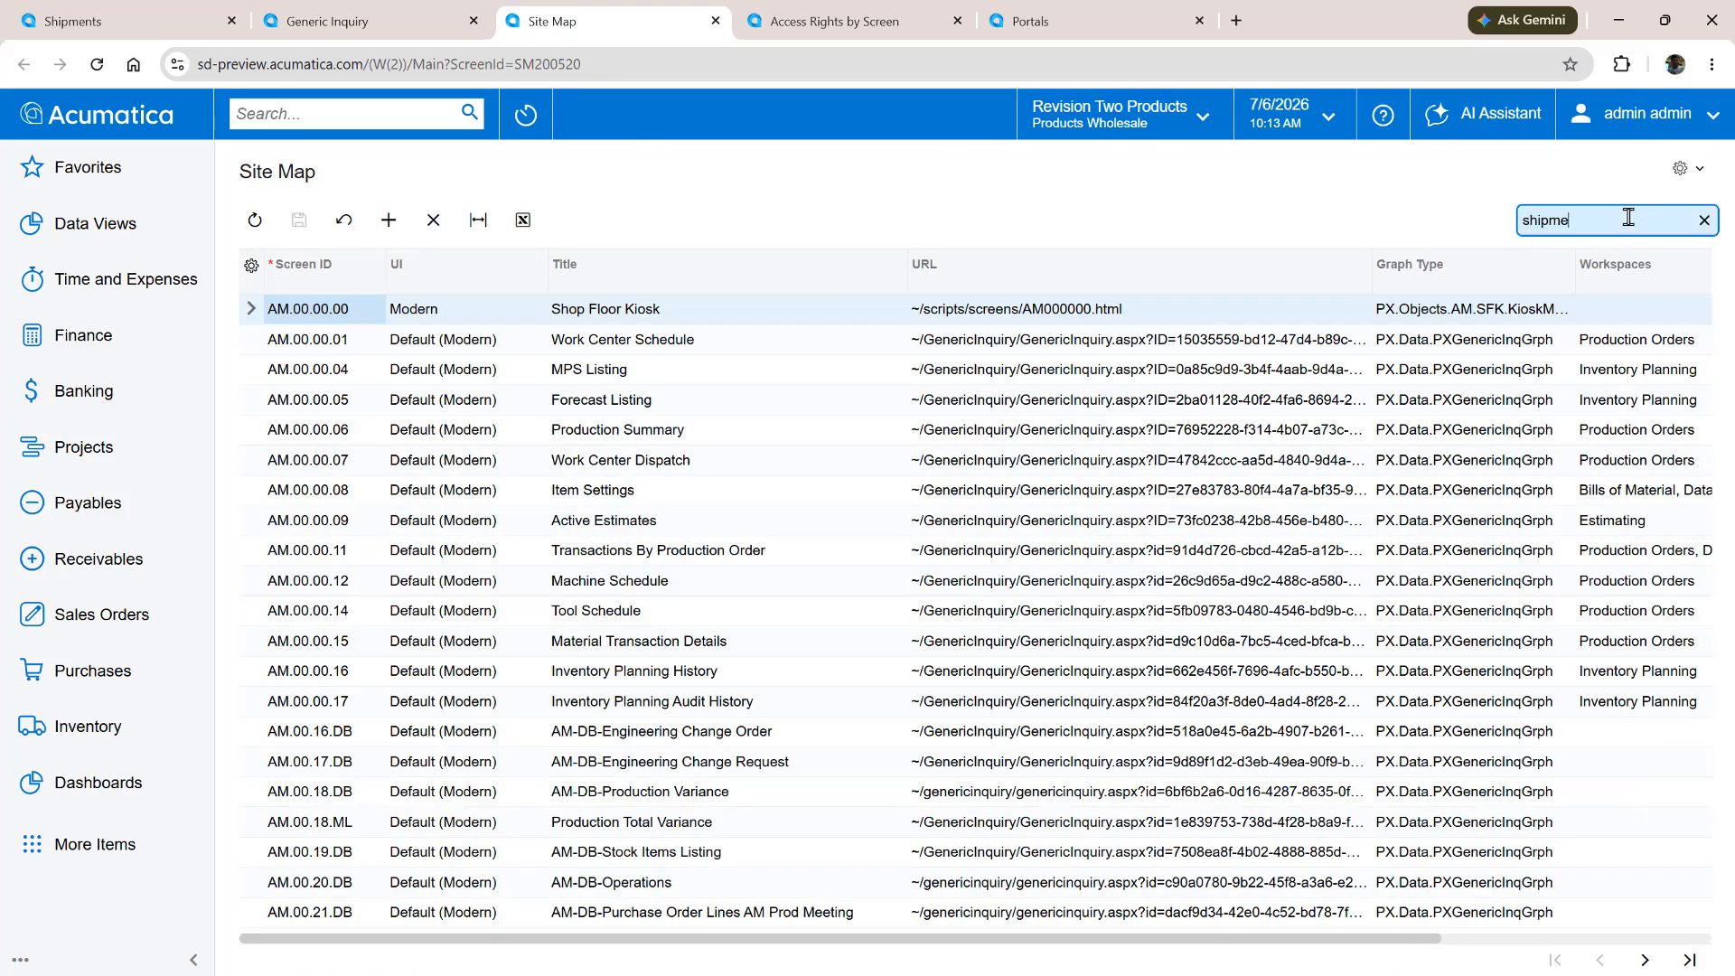
pyautogui.write('nts')
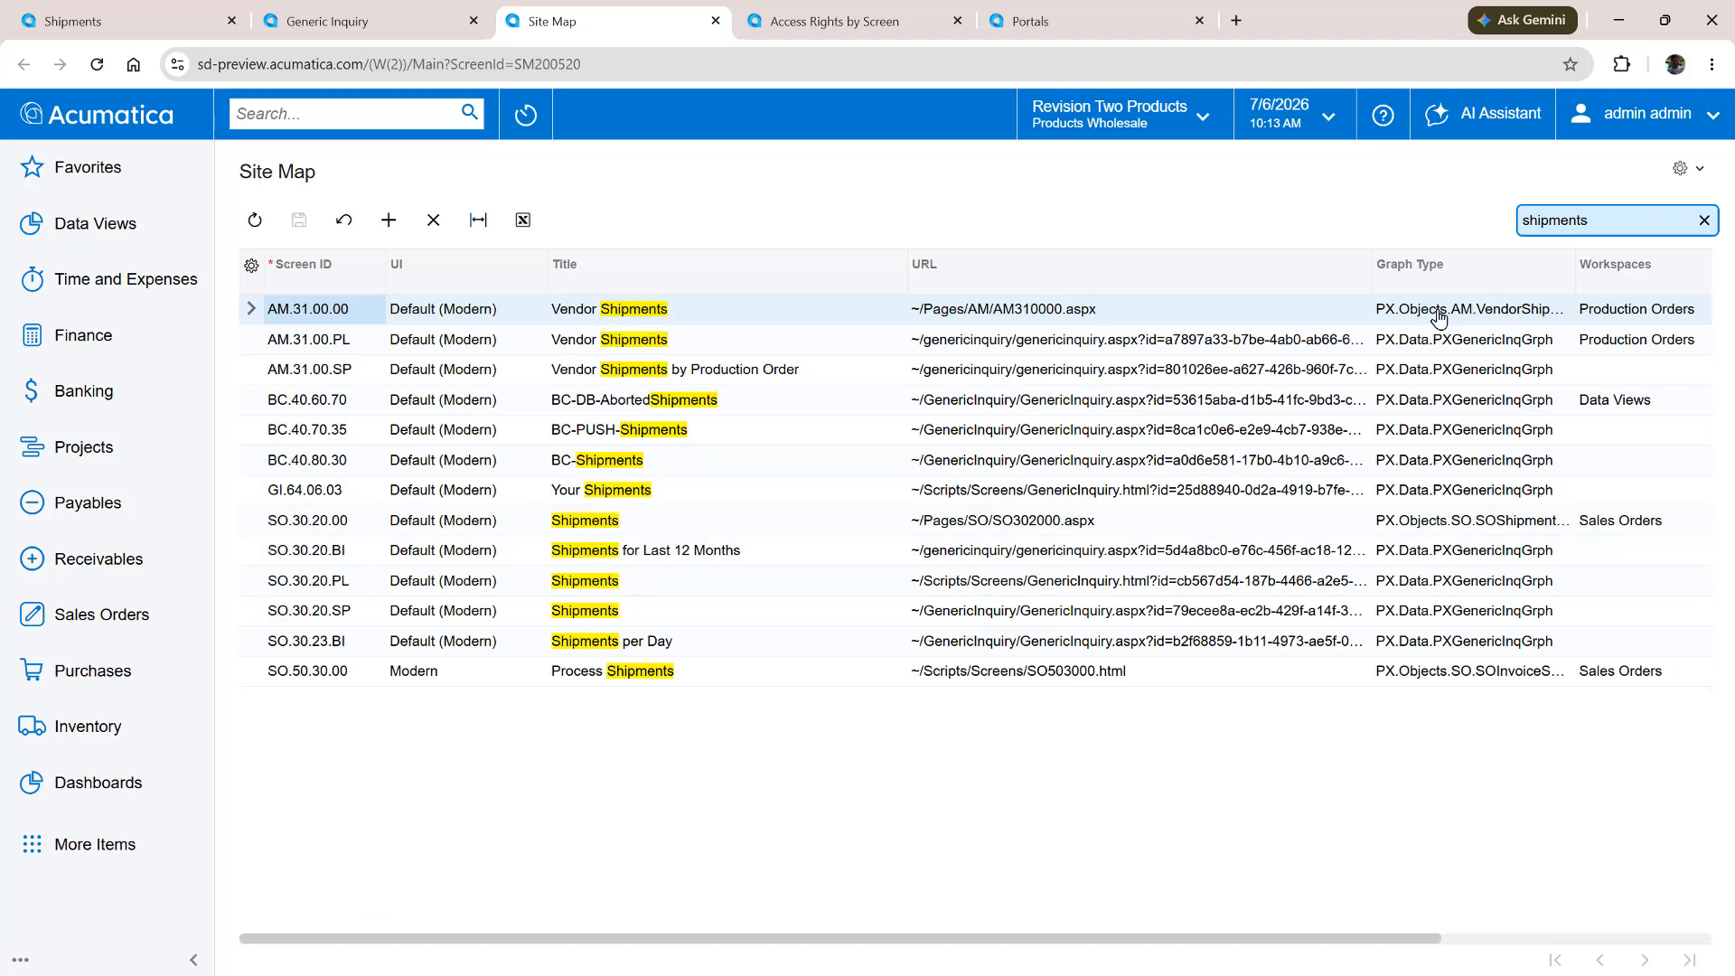
pyautogui.click(393, 496)
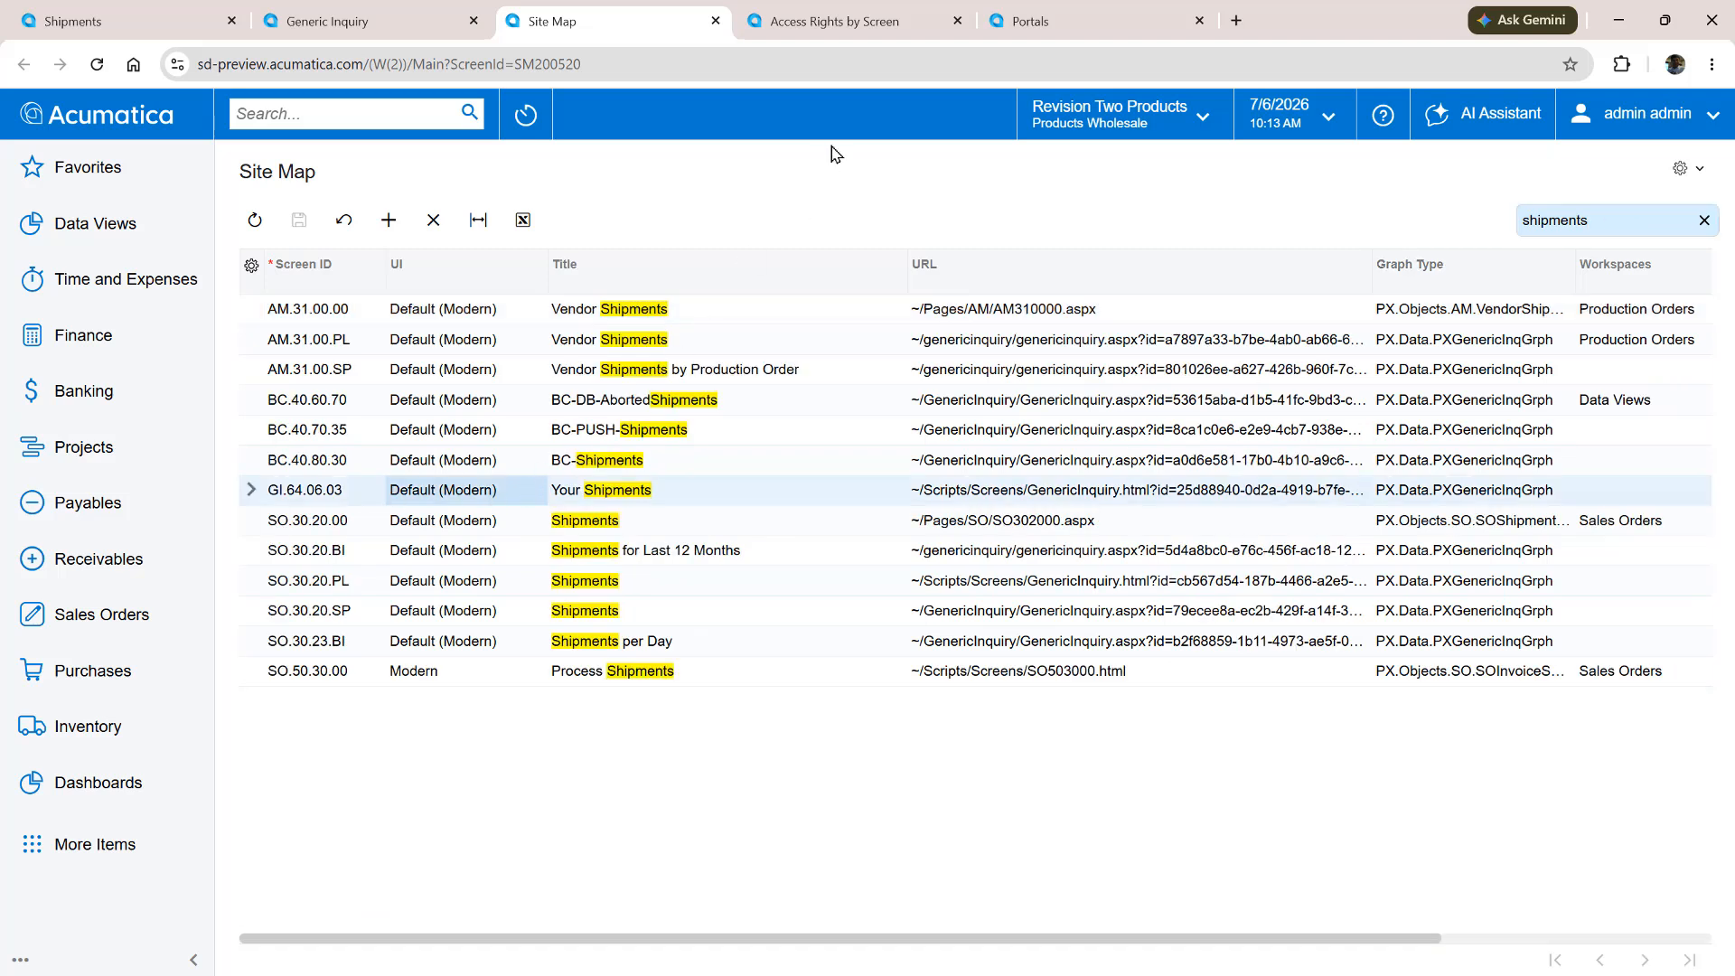
# Inspect guest-role access rights by screen for Shipments and Your Shipments, including the Customer Portal Order Manager role
pyautogui.click(863, 27)
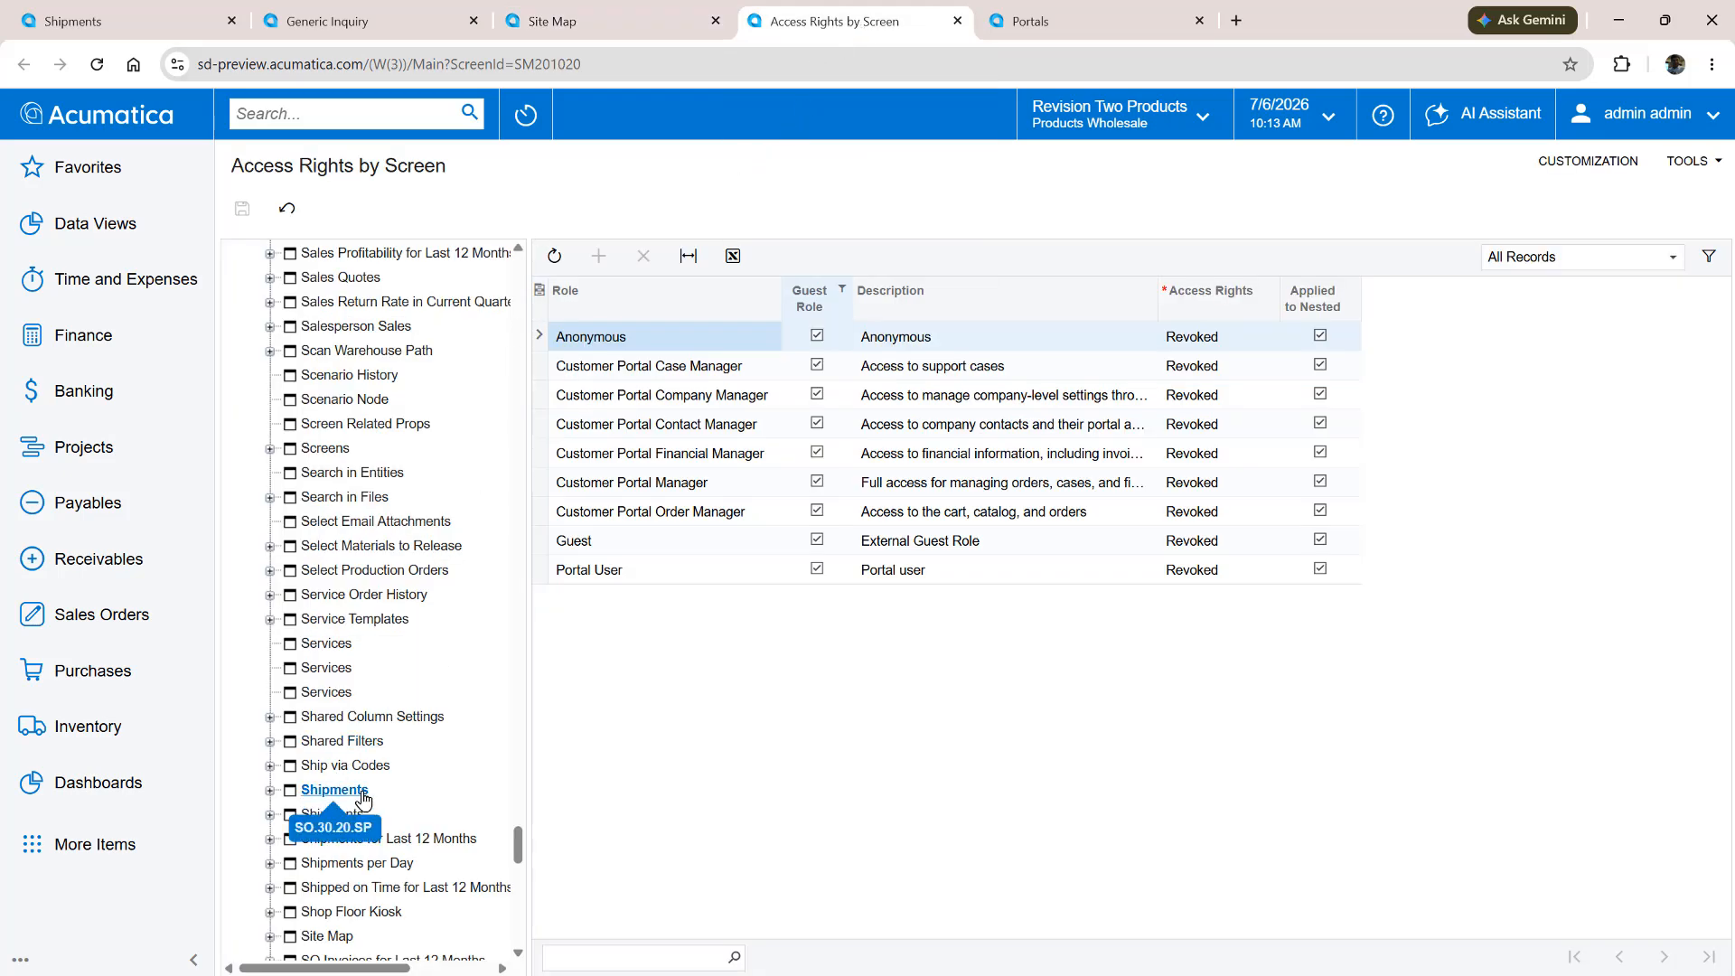
pyautogui.click(269, 815)
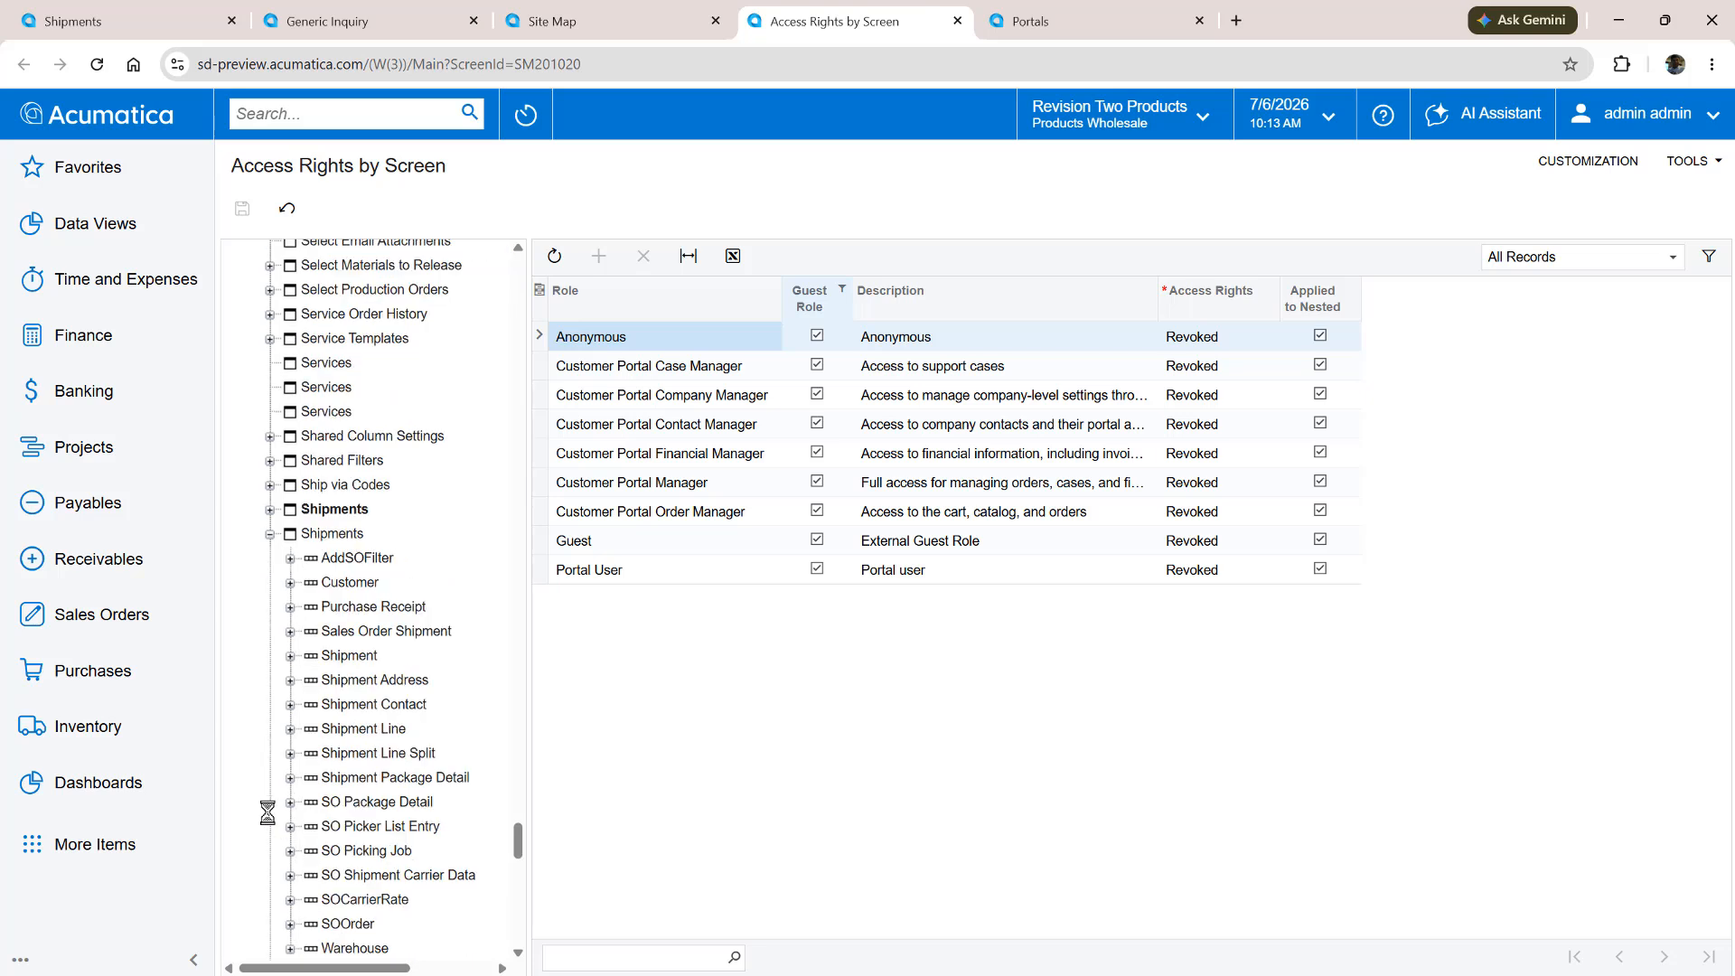
pyautogui.click(270, 535)
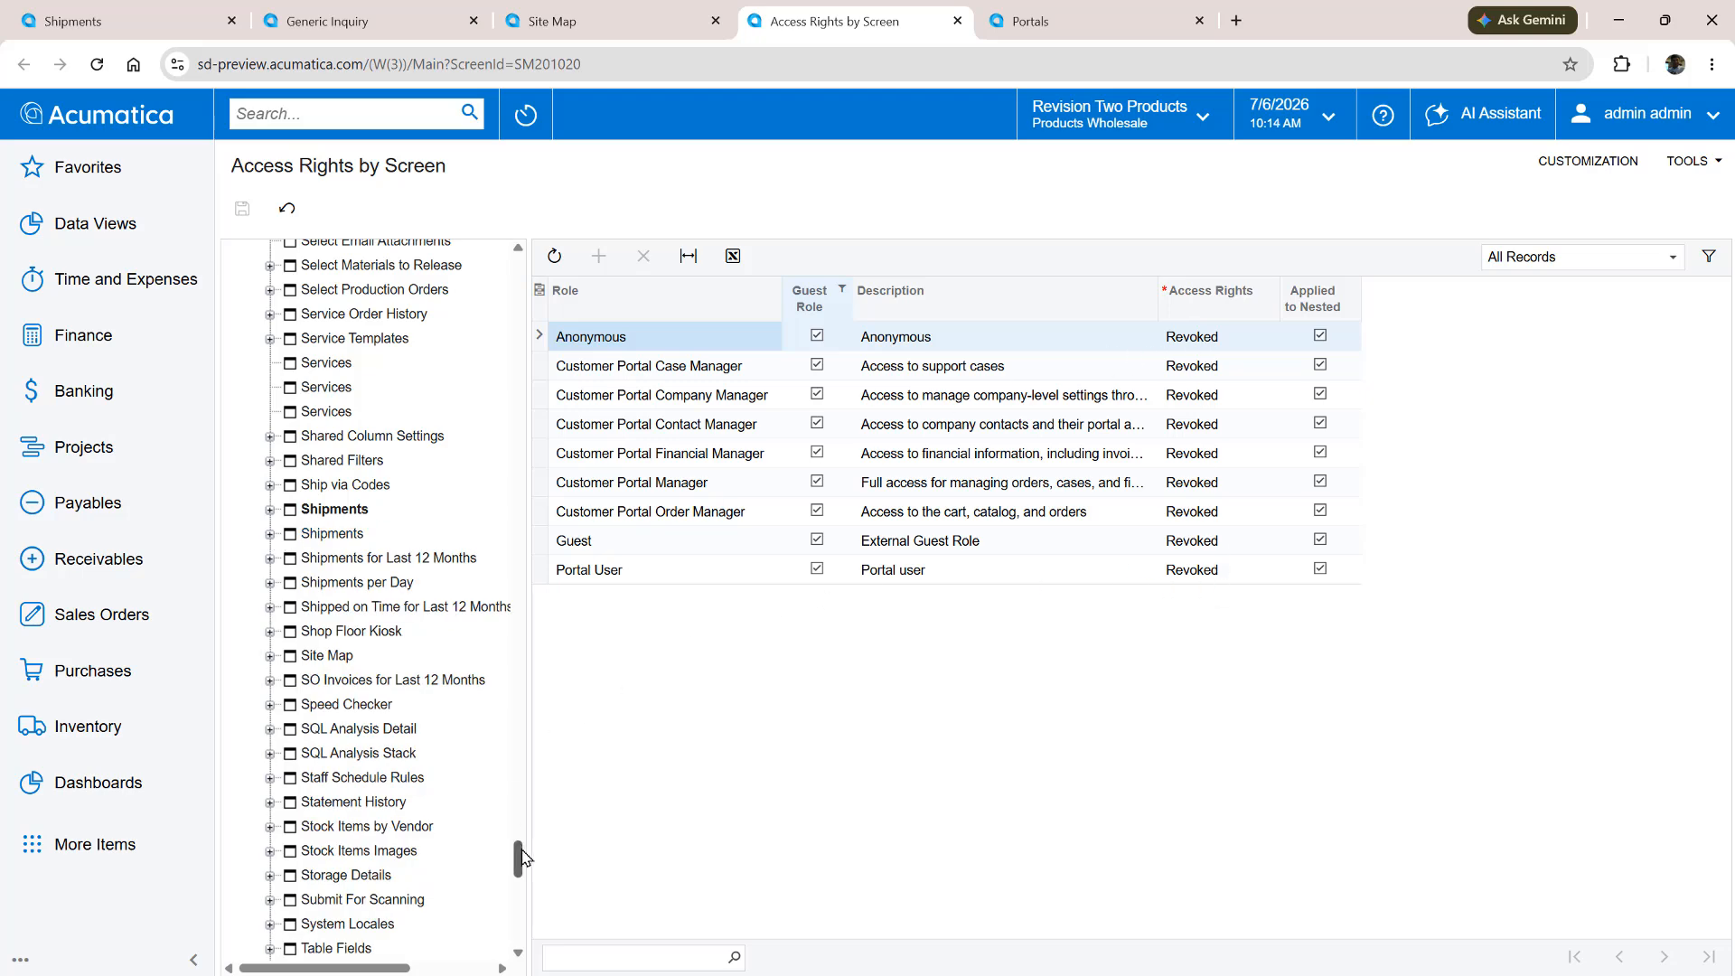
pyautogui.moveTo(519, 859); pyautogui.dragTo(520, 931)
pyautogui.click(355, 925)
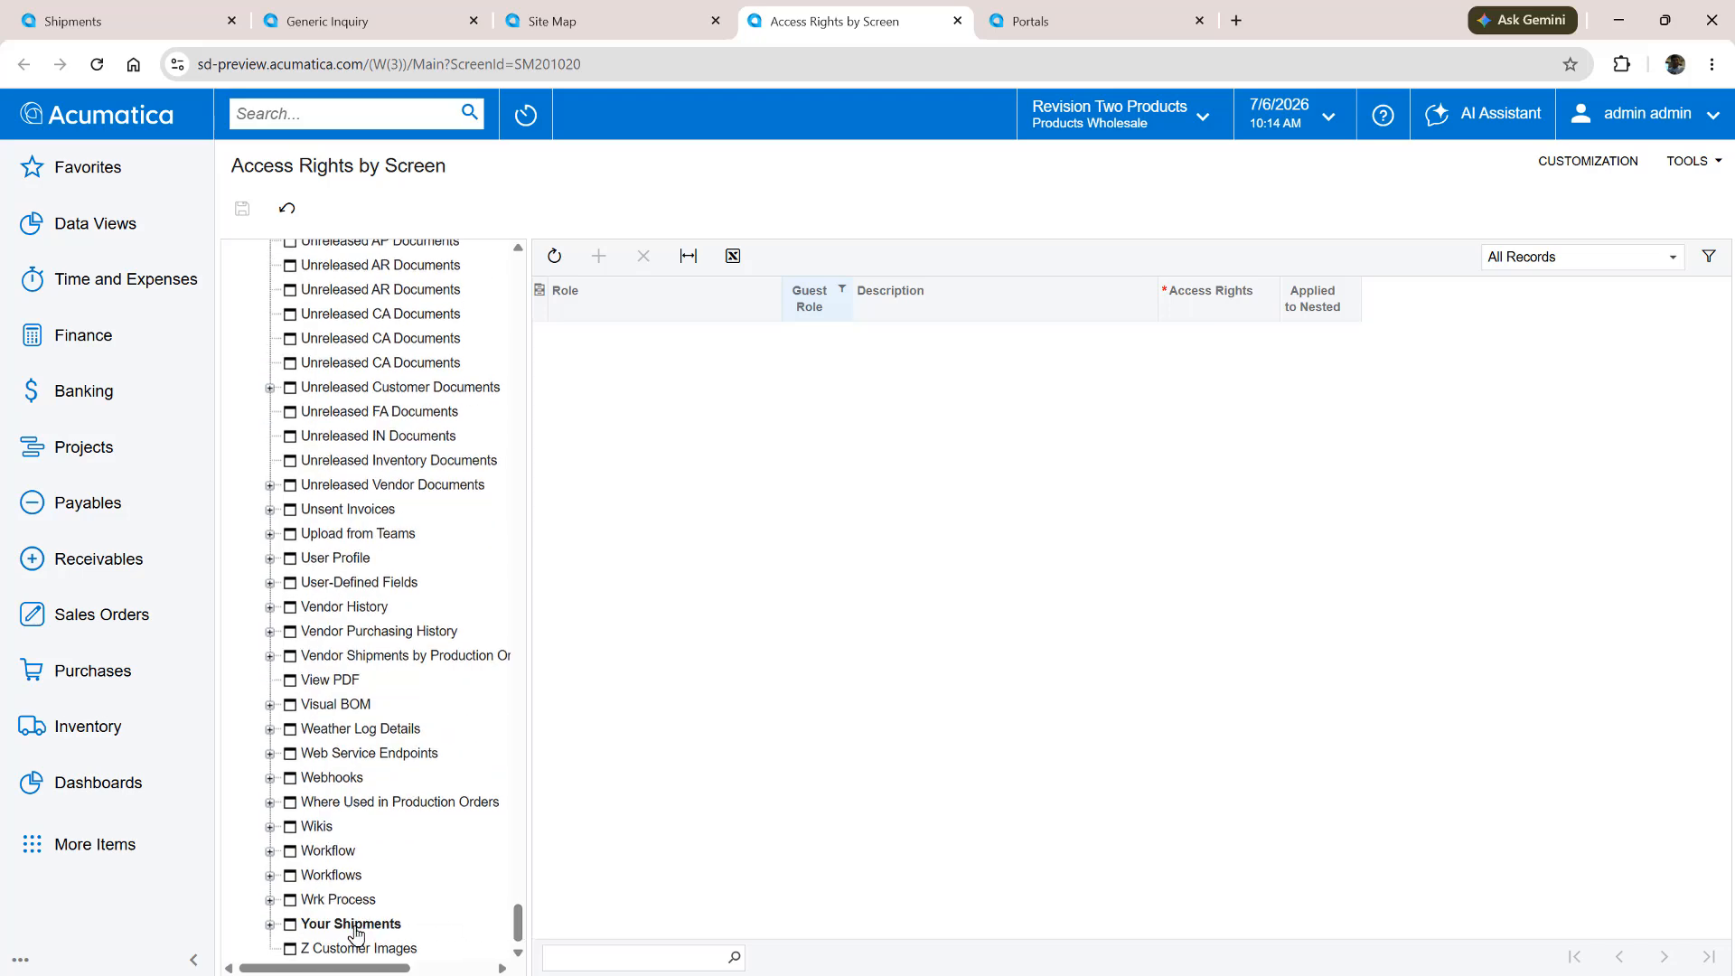
pyautogui.click(269, 925)
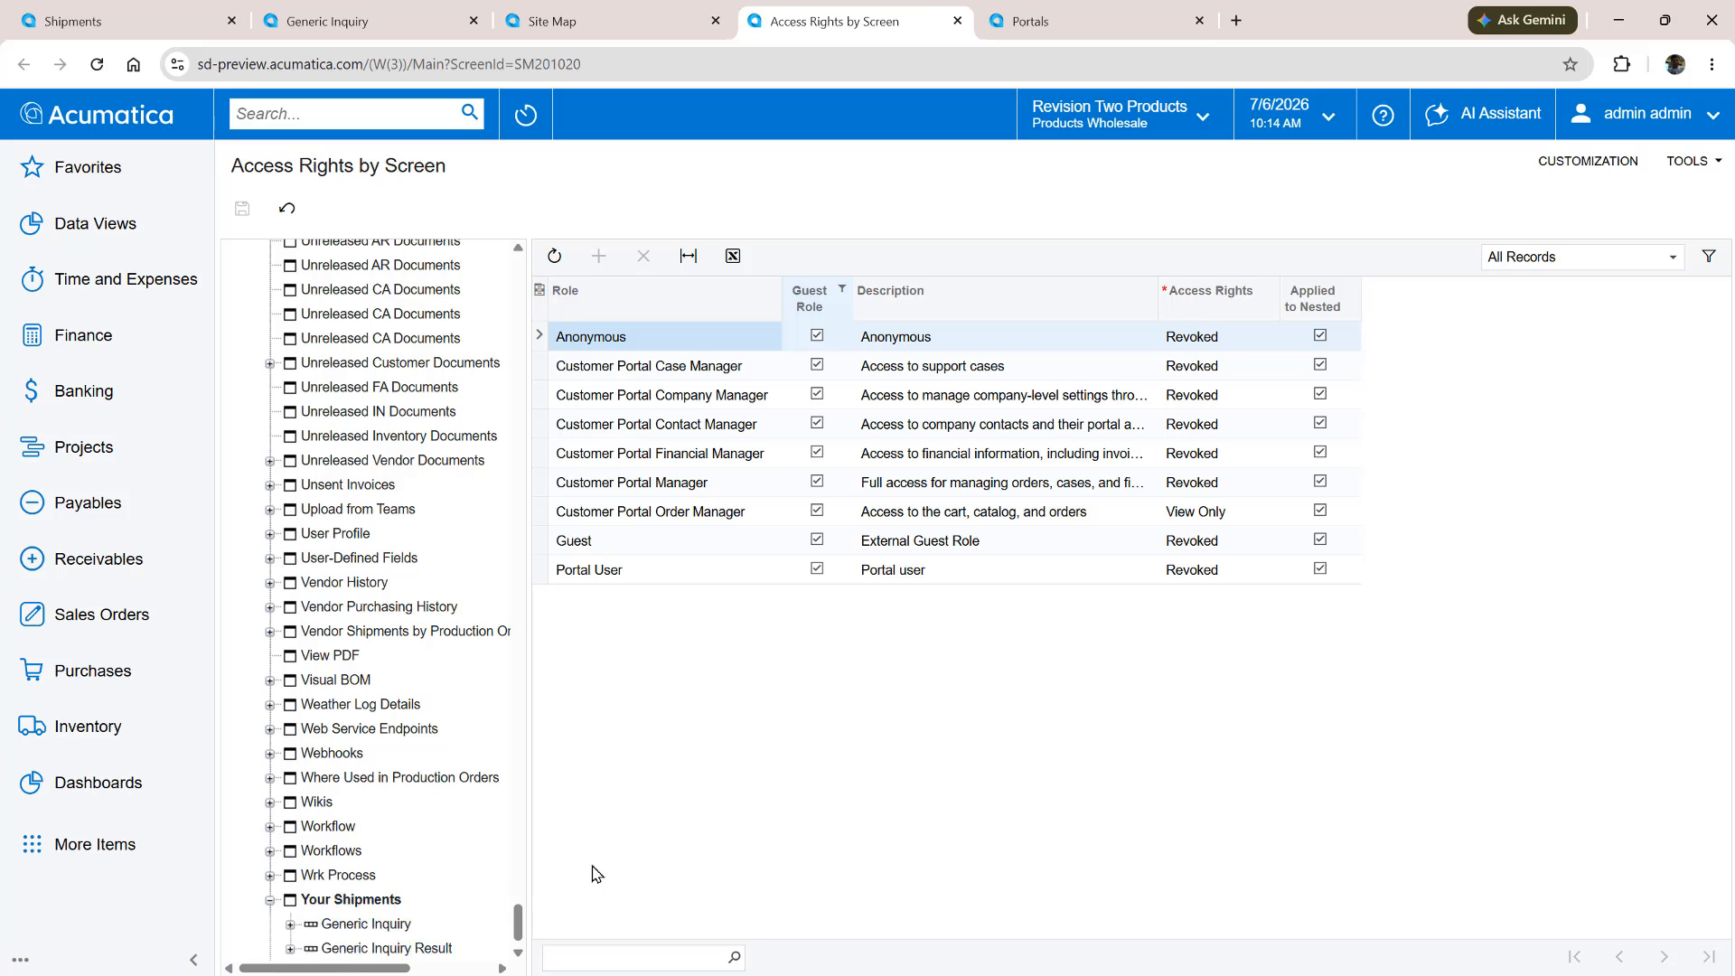
pyautogui.click(1237, 517)
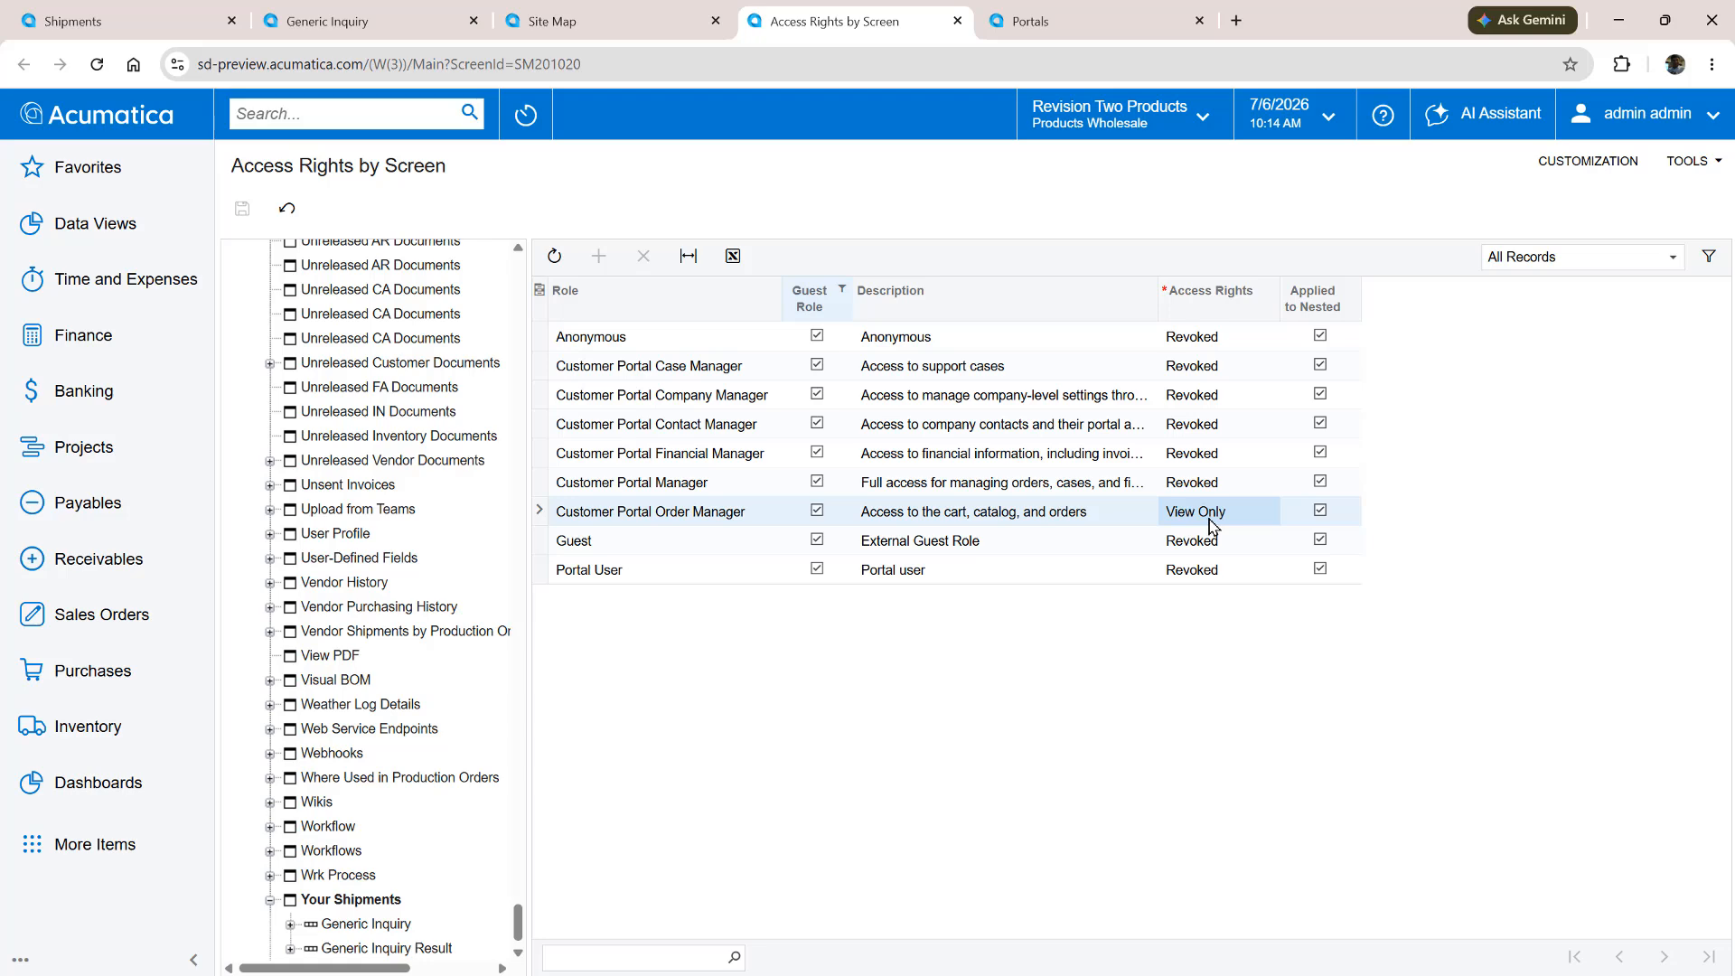
# Add the screens GI.64.06.03 Your Shipments and SO.30.20.PL Shipments to the MODPORTAL portal's Others section and save the portal
pyautogui.click(1084, 32)
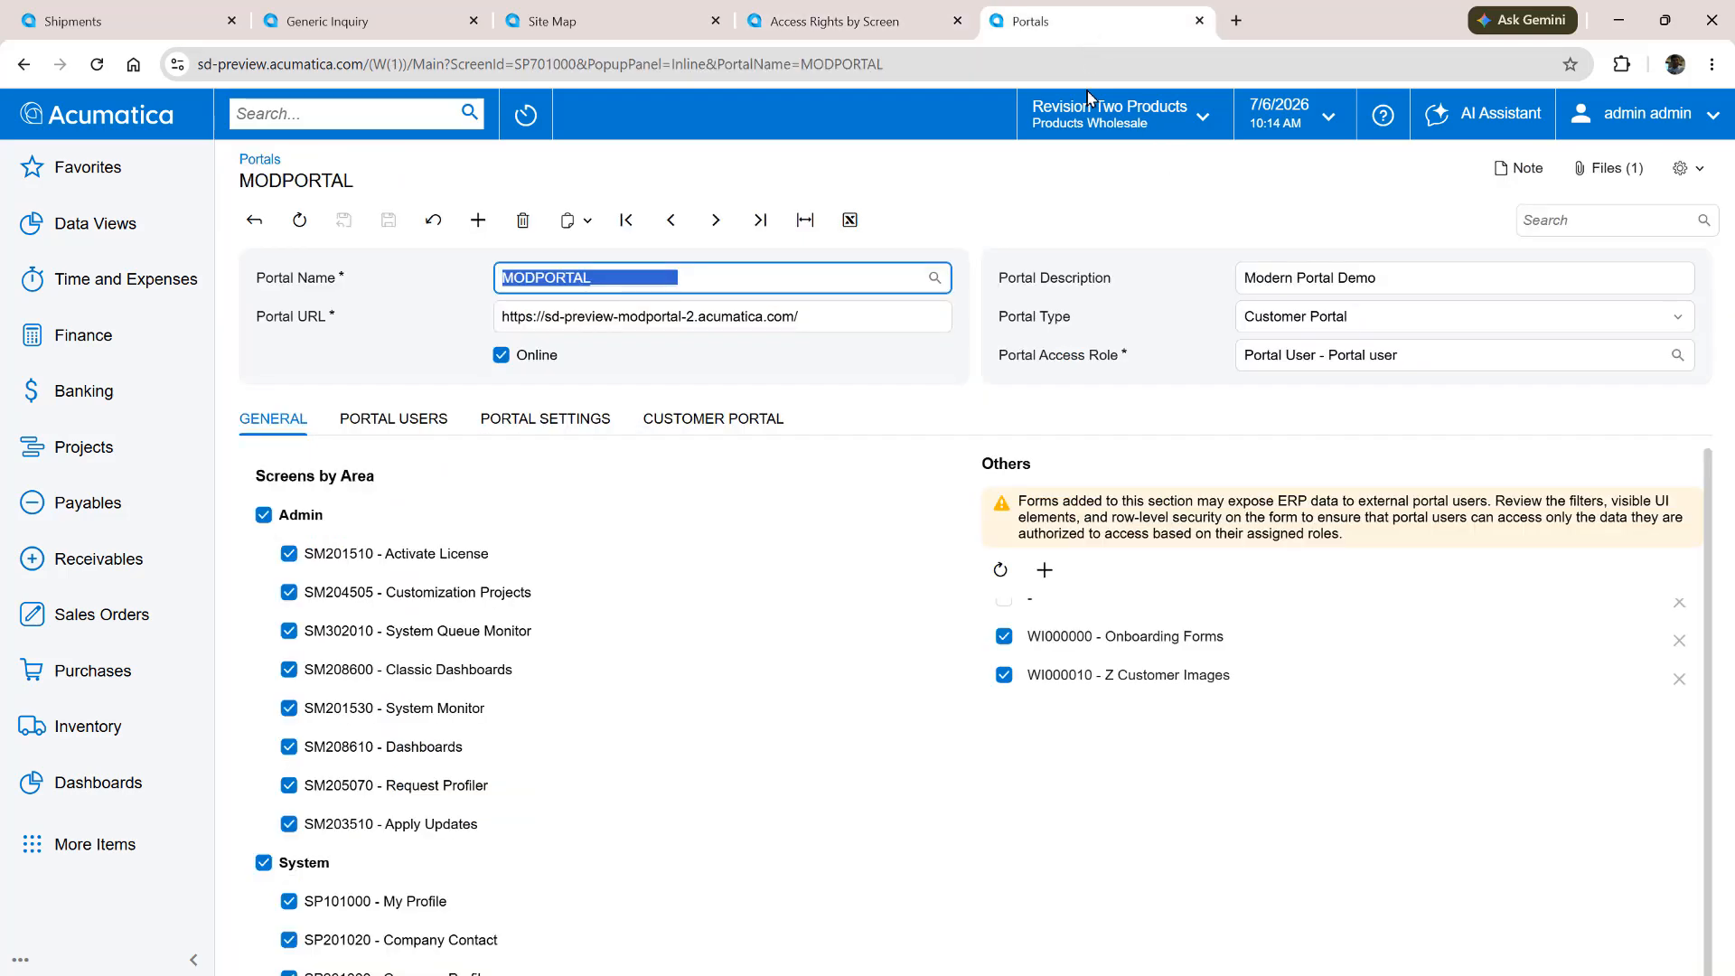
pyautogui.click(1046, 573)
pyautogui.click(1144, 425)
pyautogui.write('shipm')
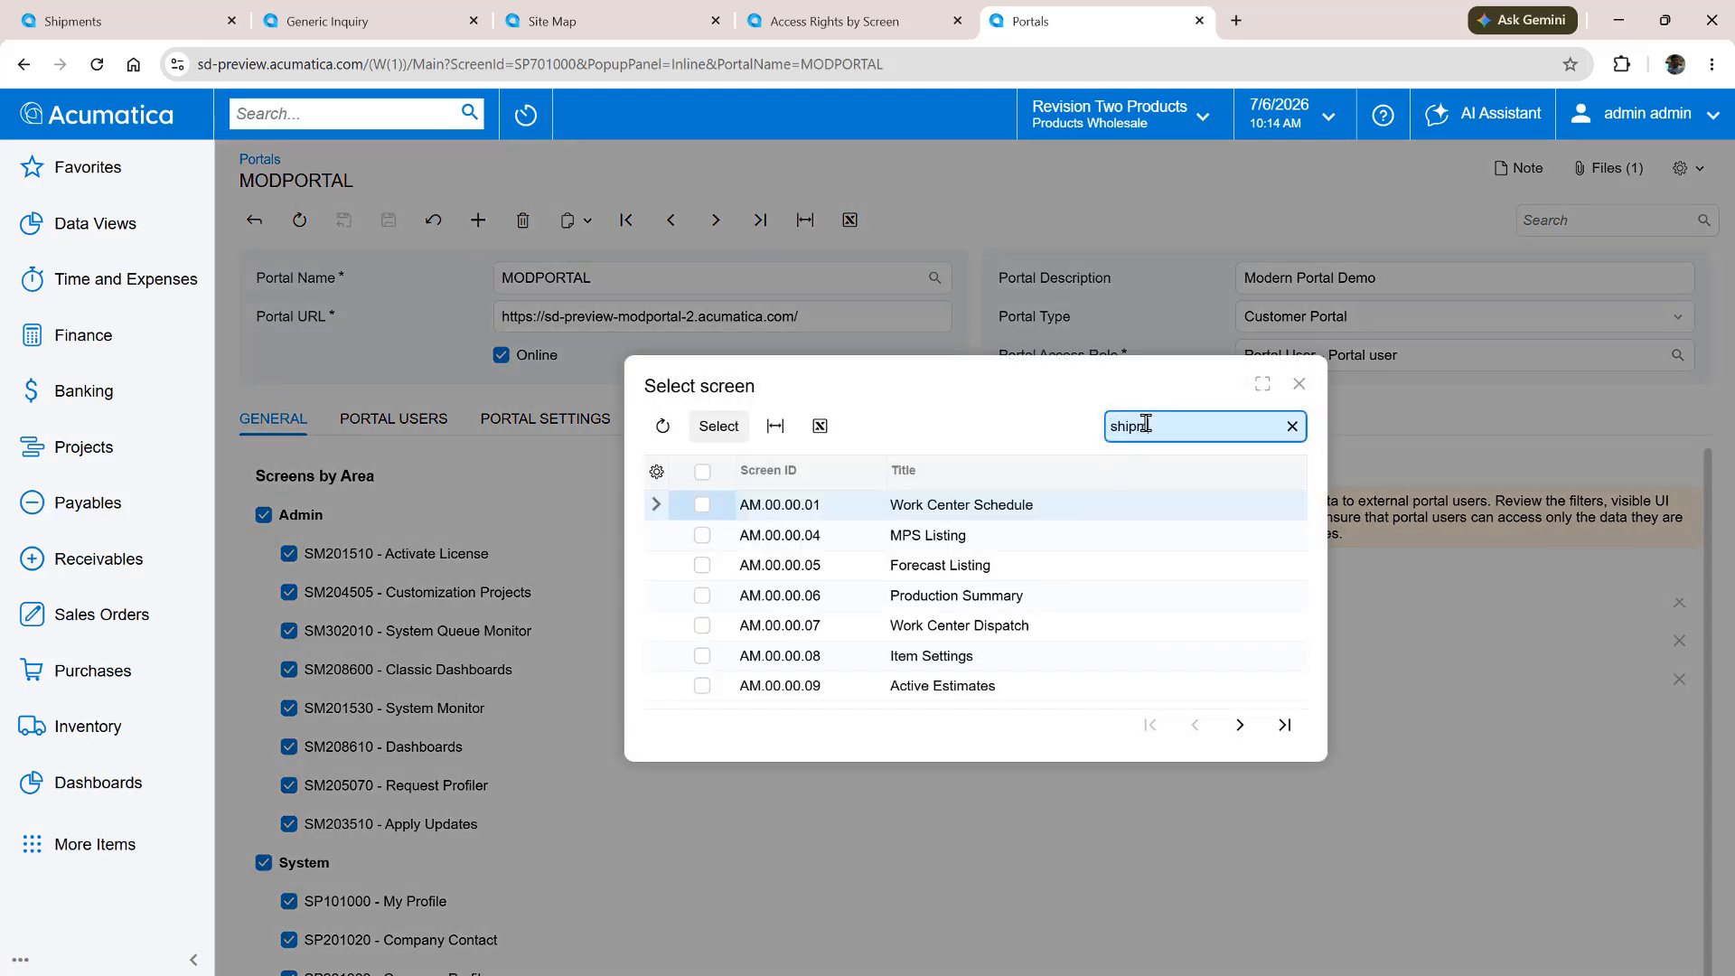
pyautogui.write('ents')
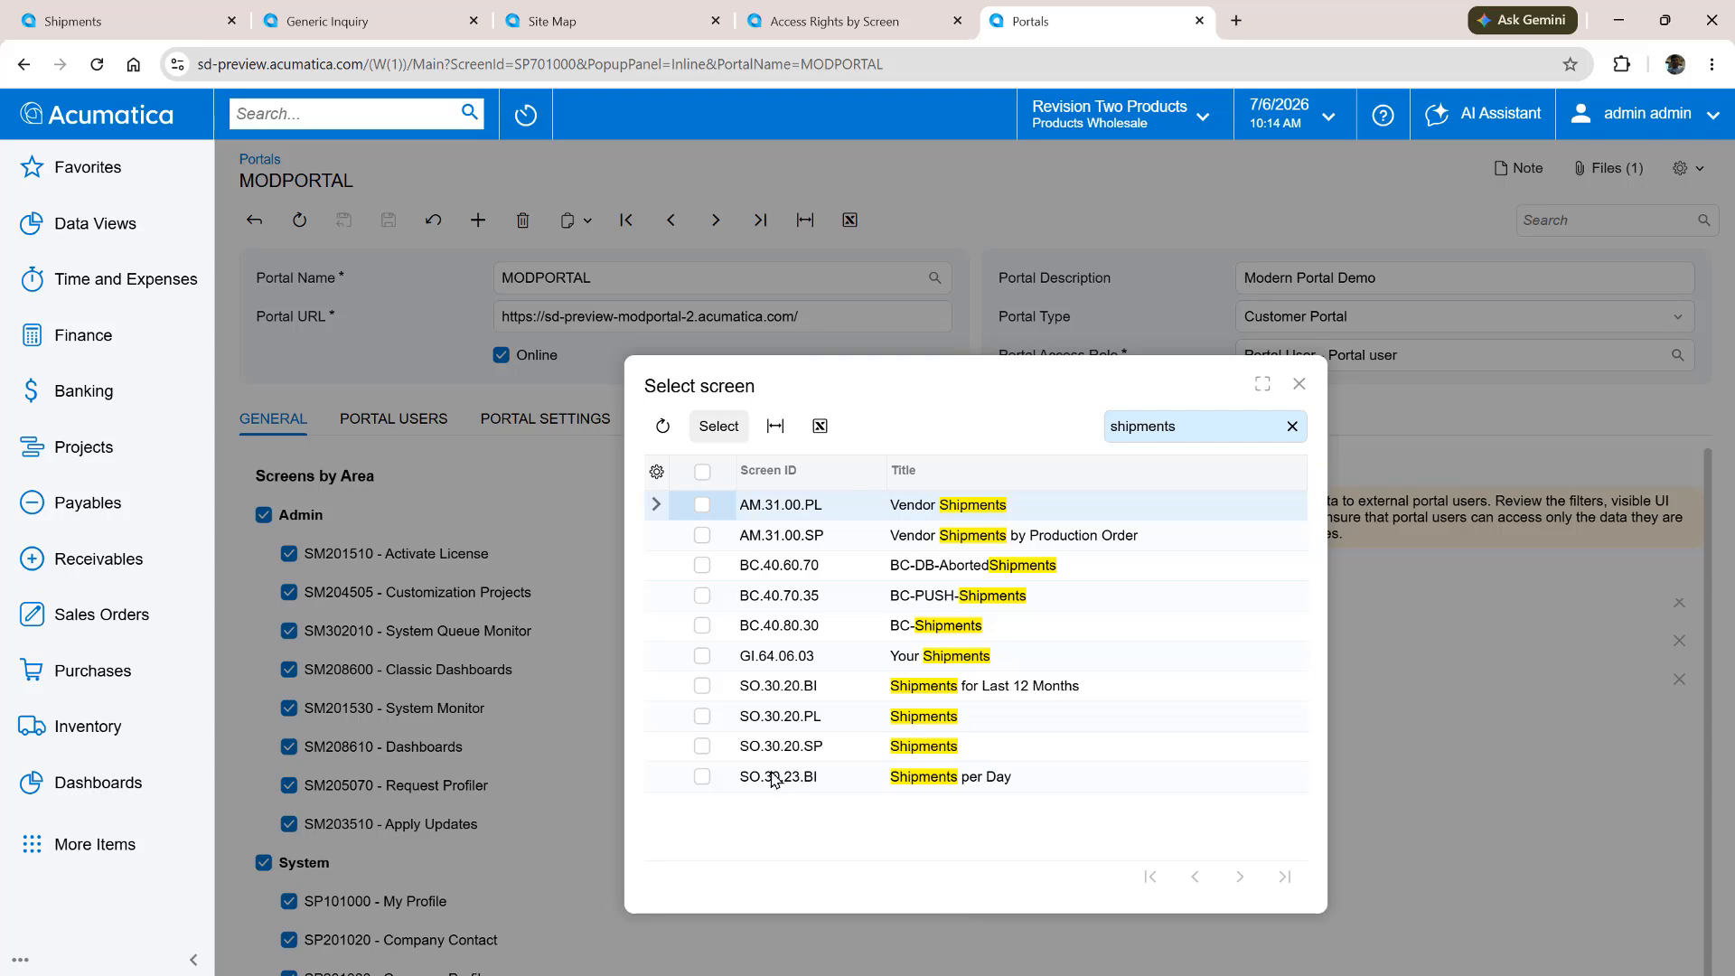
pyautogui.click(703, 656)
pyautogui.click(702, 716)
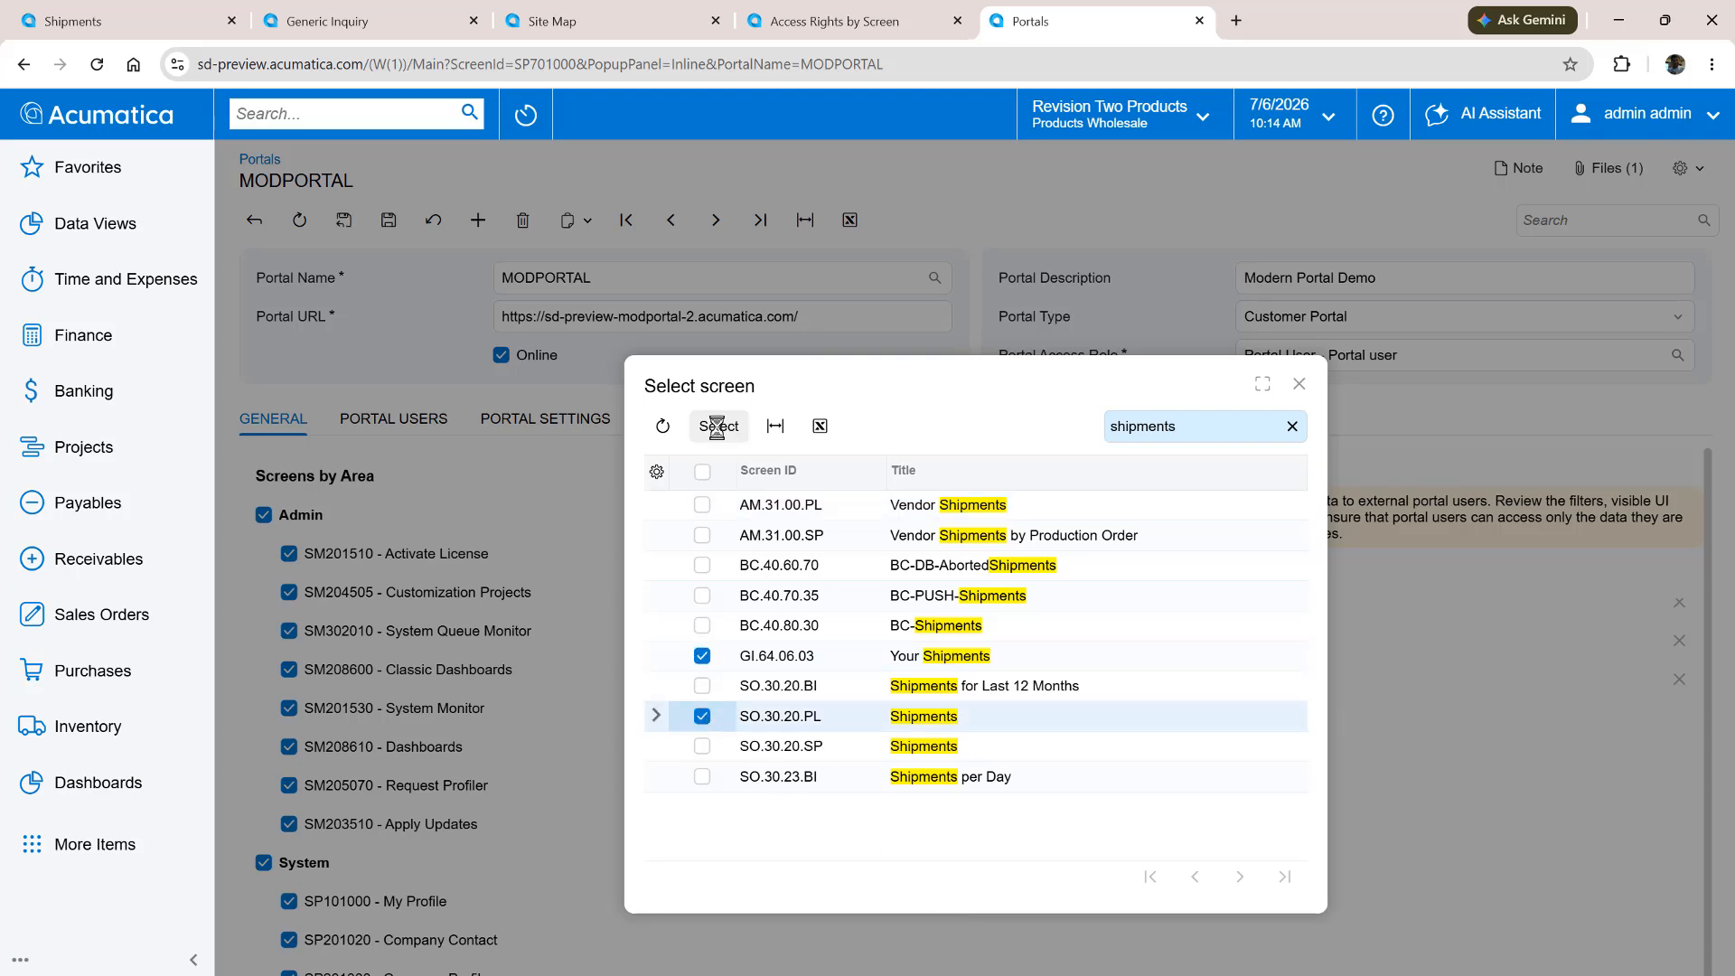
pyautogui.click(1302, 383)
pyautogui.click(390, 221)
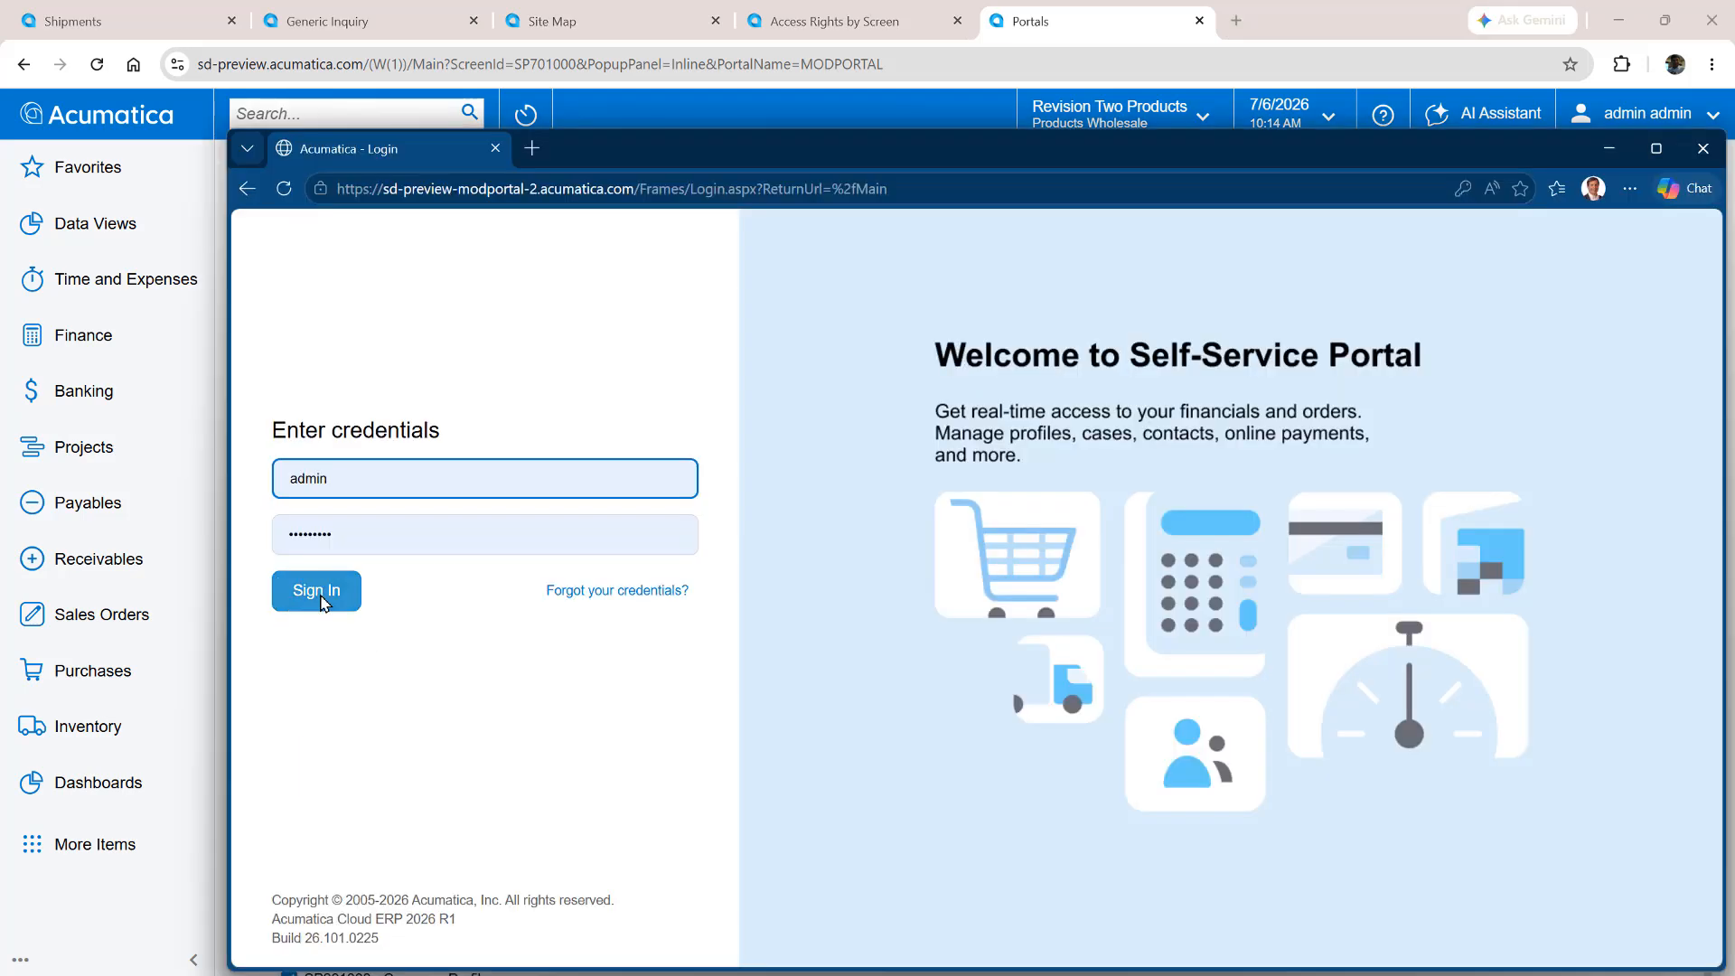
# Sign in to the self-service portal with the filled-in credentials and open its Customer Documents workspace for menu editing
pyautogui.click(318, 601)
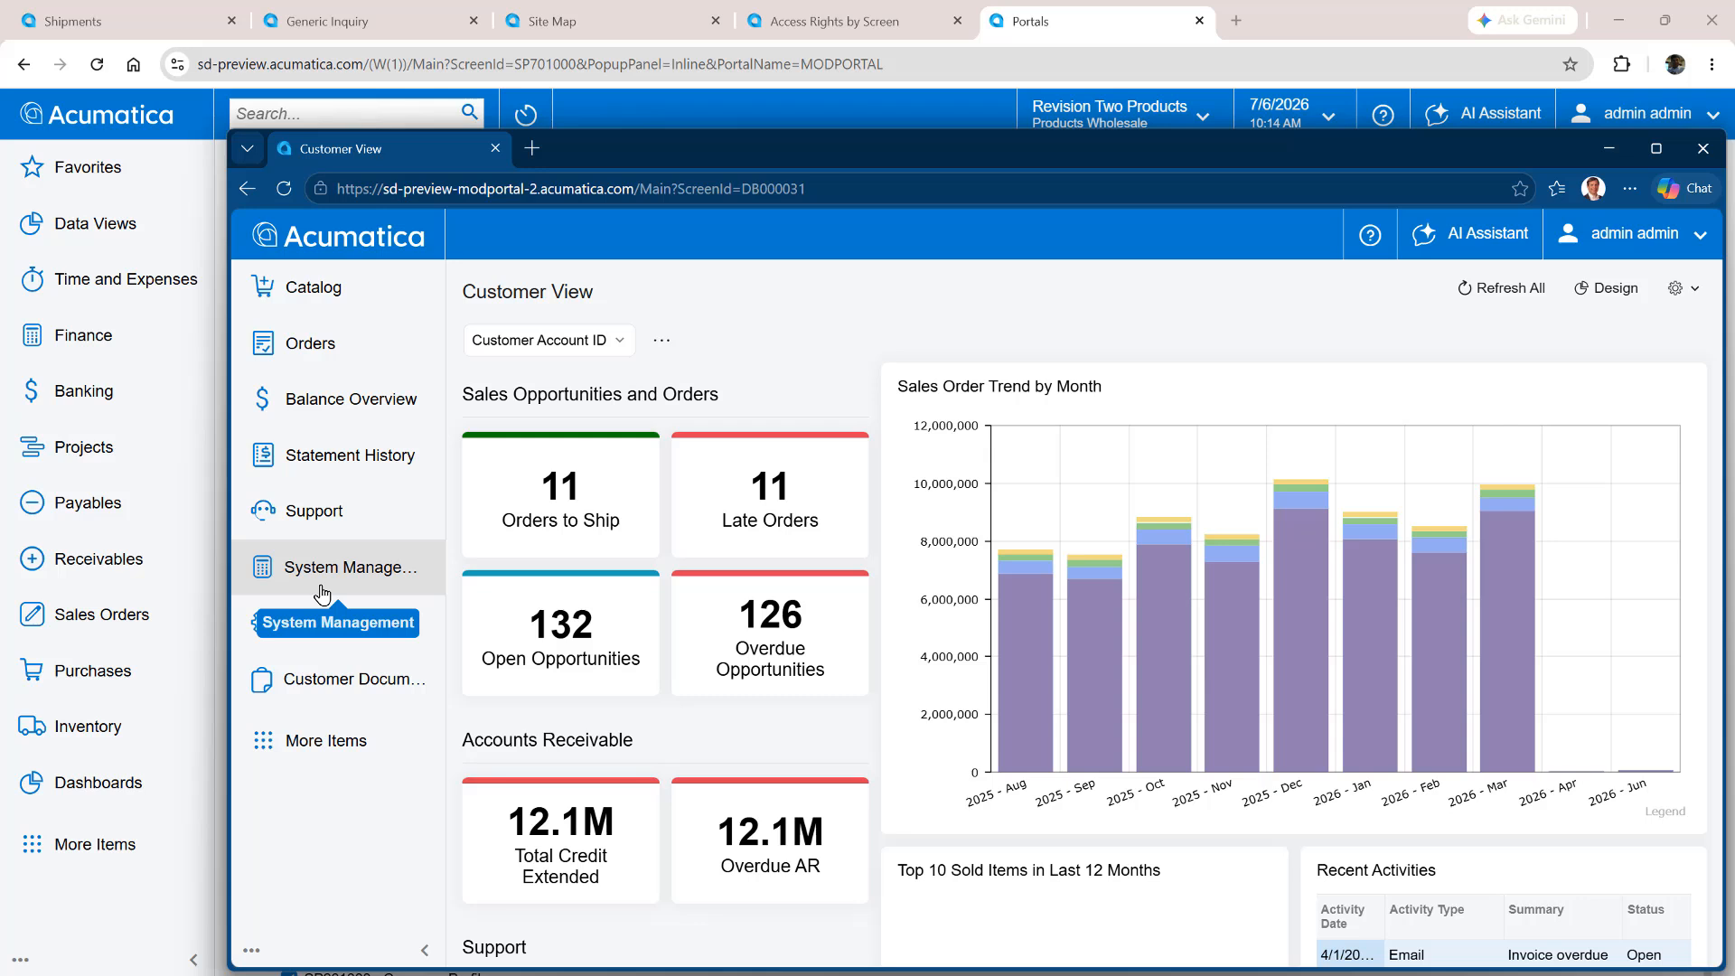
pyautogui.click(335, 687)
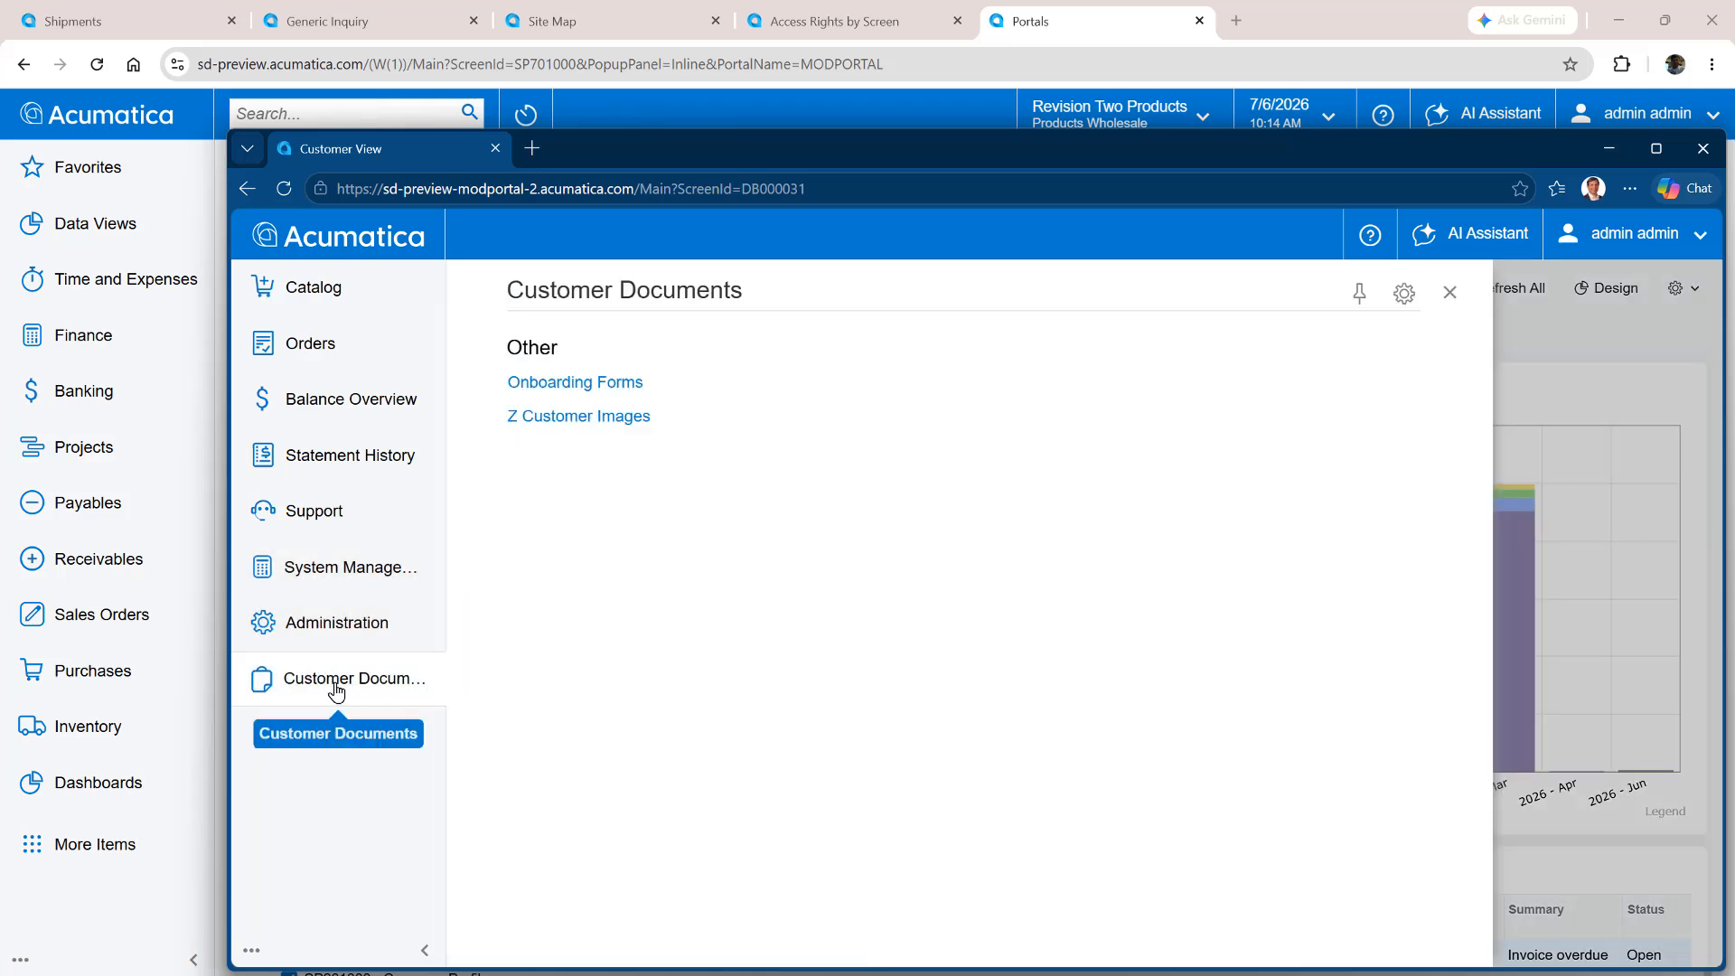
pyautogui.click(251, 950)
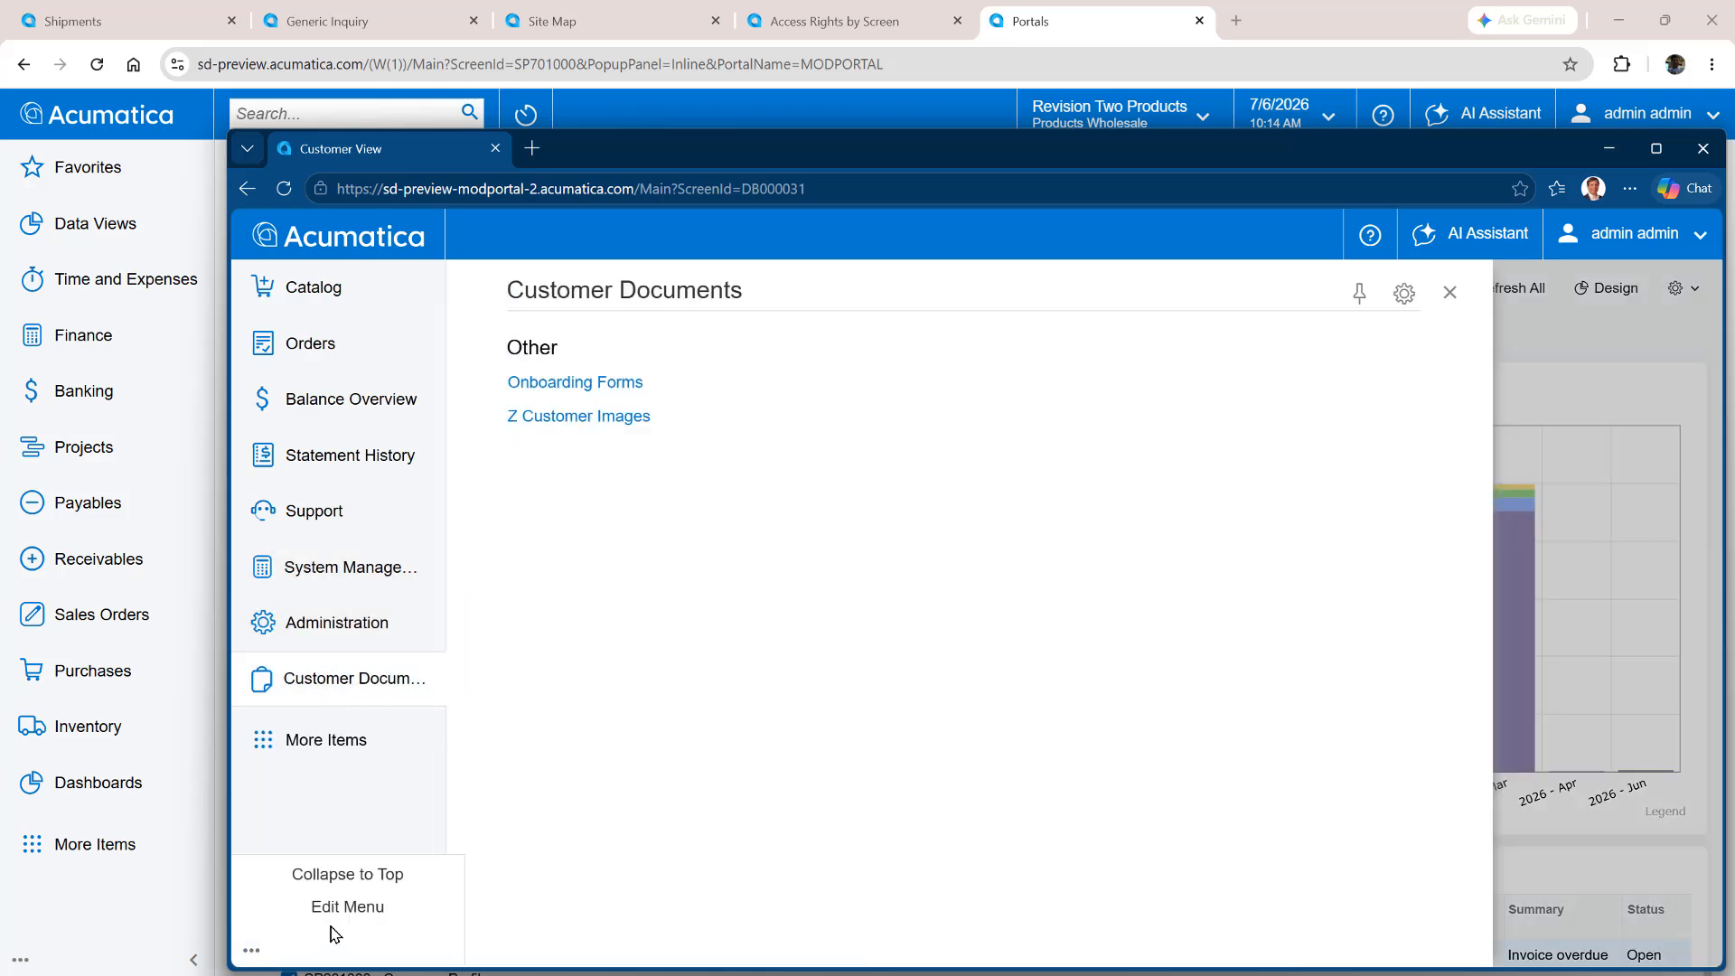
pyautogui.click(343, 915)
# Search the forms for "shipments", add Your Shipments and Shipments to the Customer Documents workspace, and finish menu editing
pyautogui.click(566, 239)
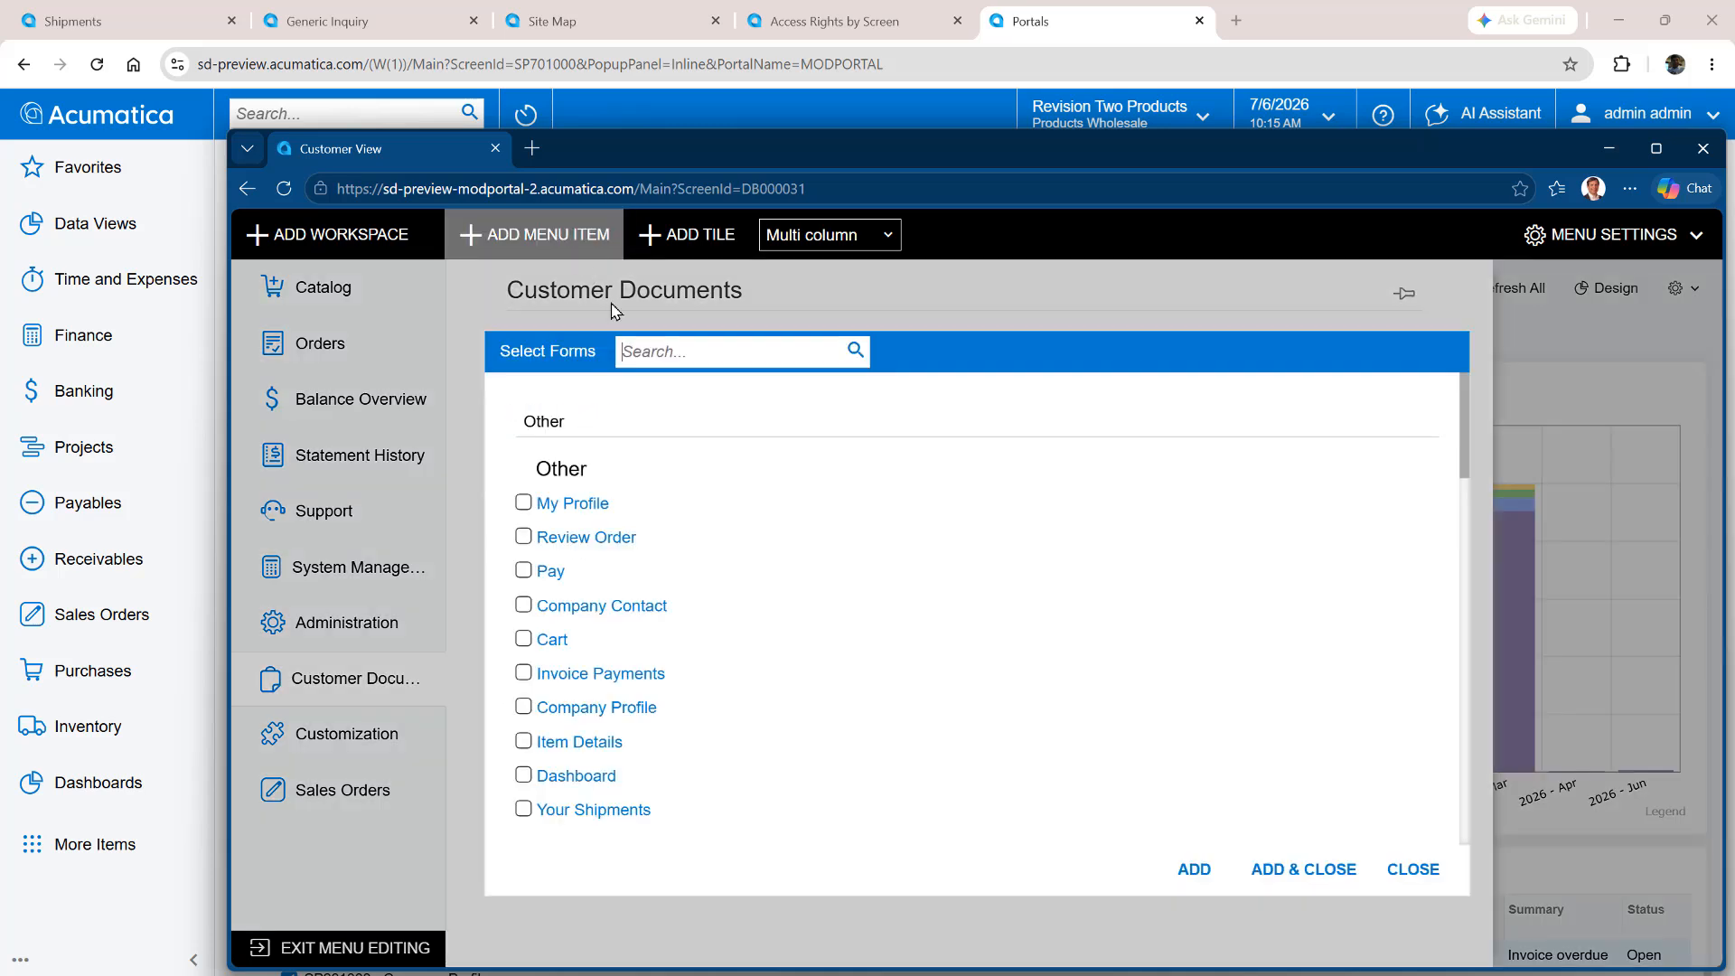
pyautogui.write('shipments')
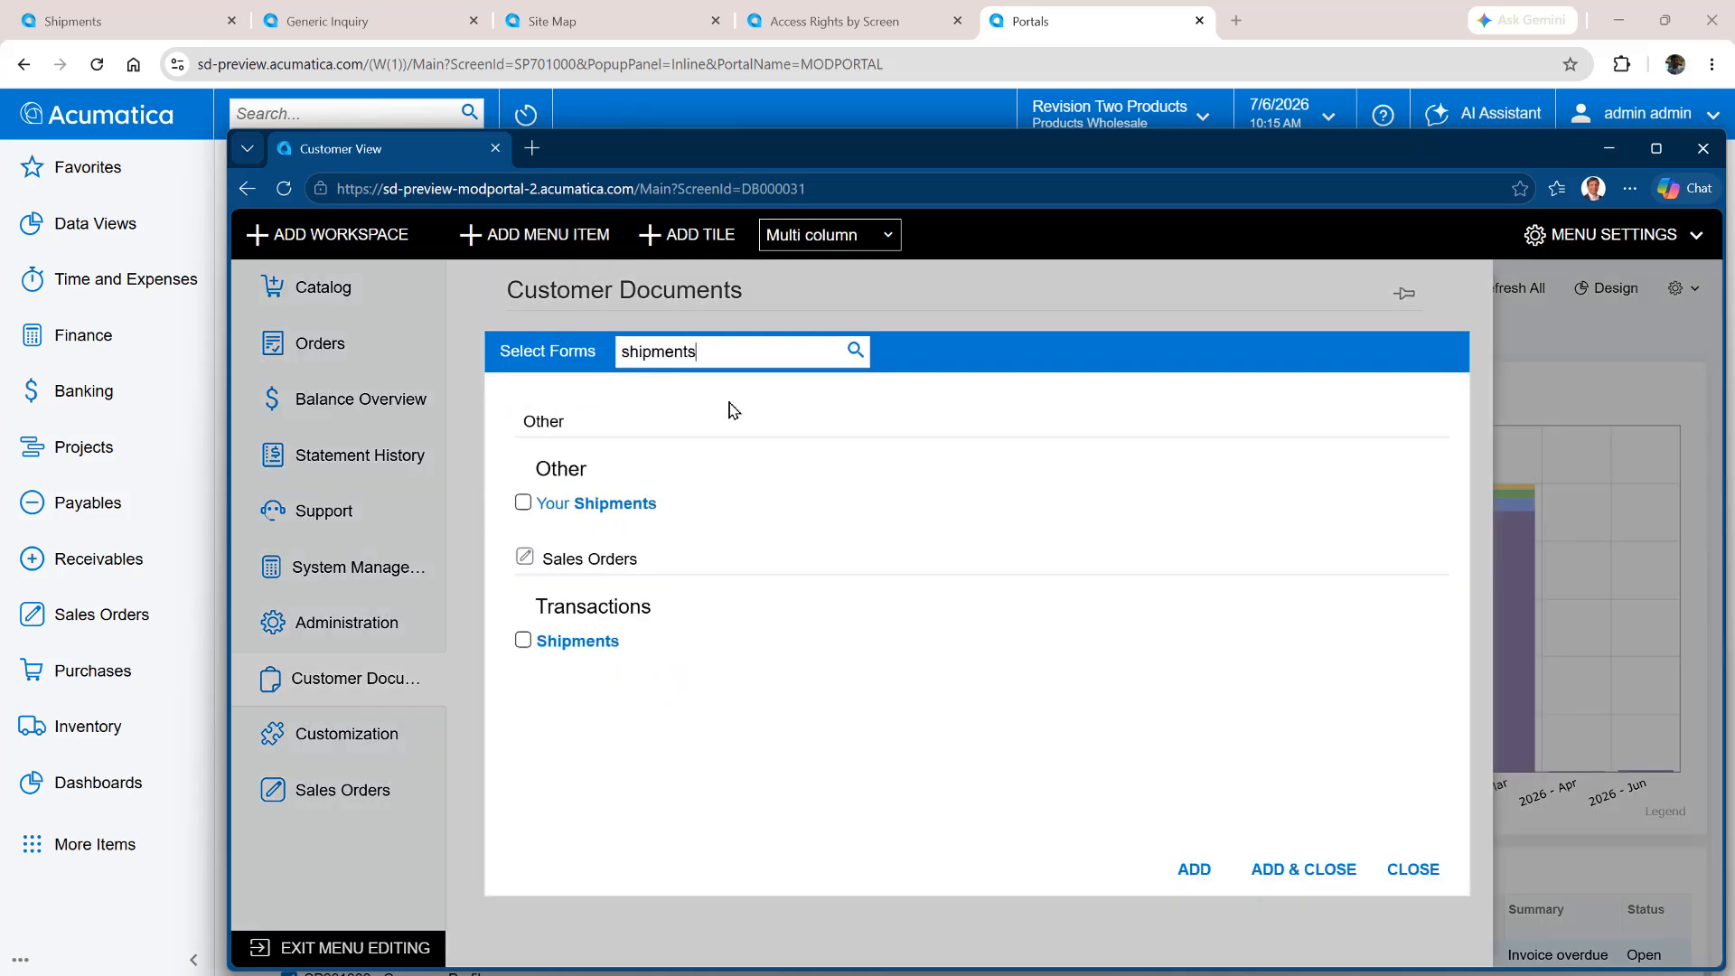
pyautogui.click(523, 503)
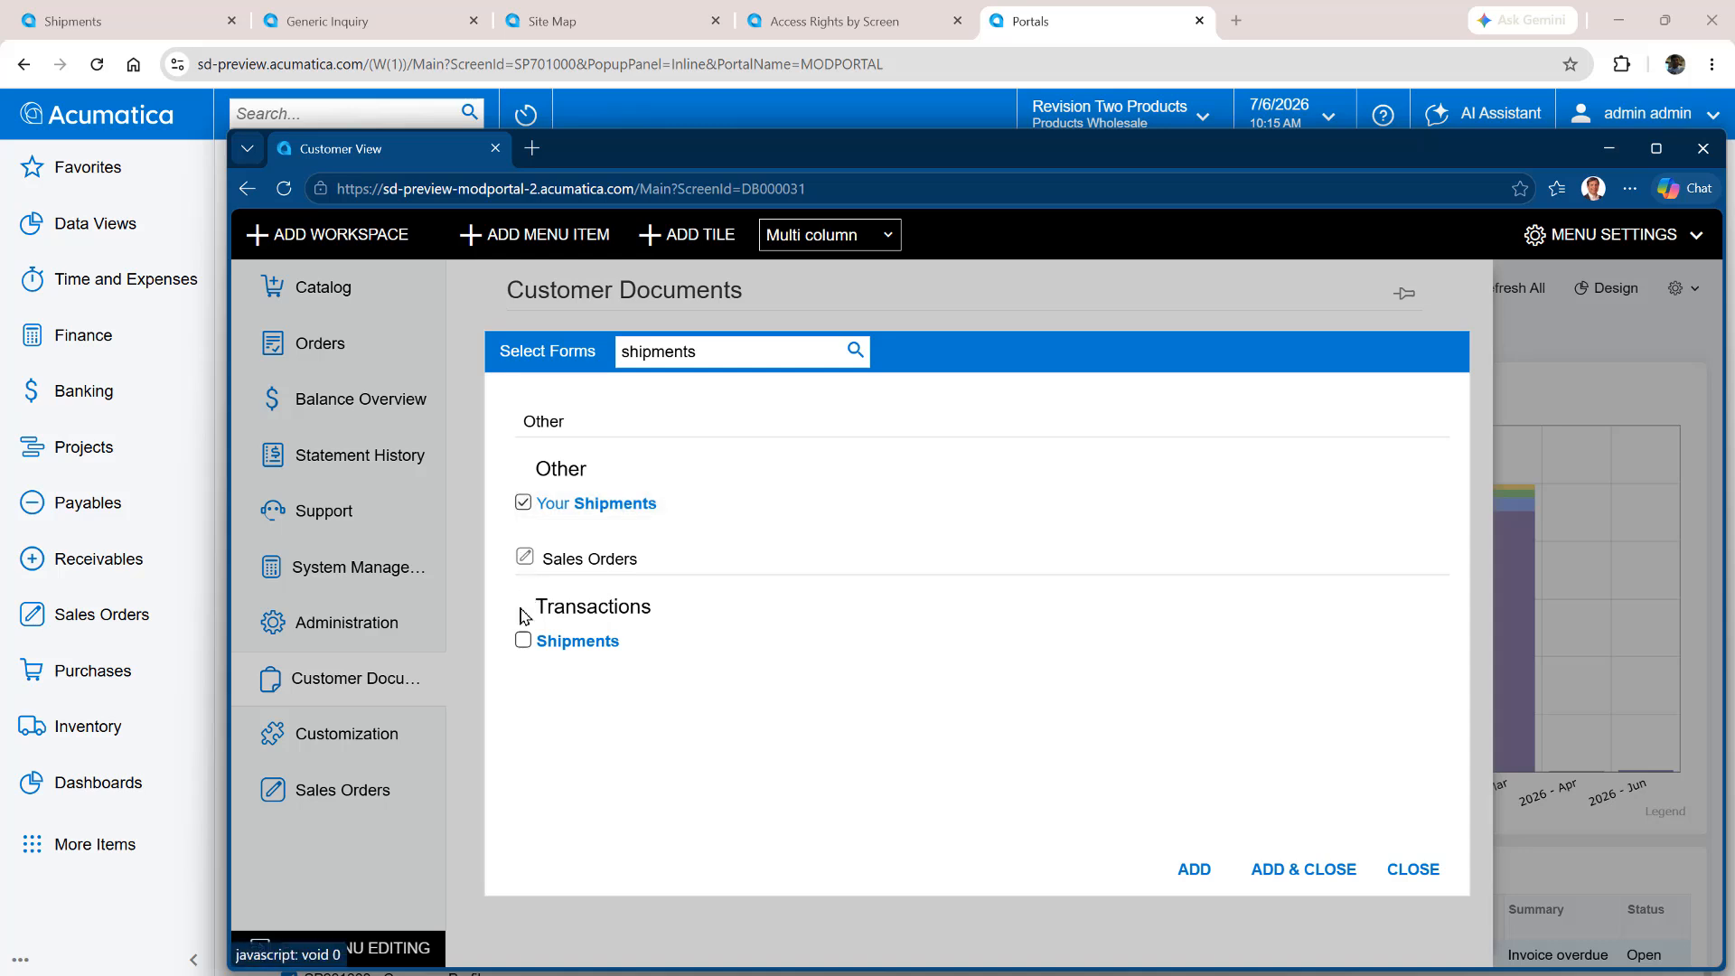
pyautogui.click(524, 640)
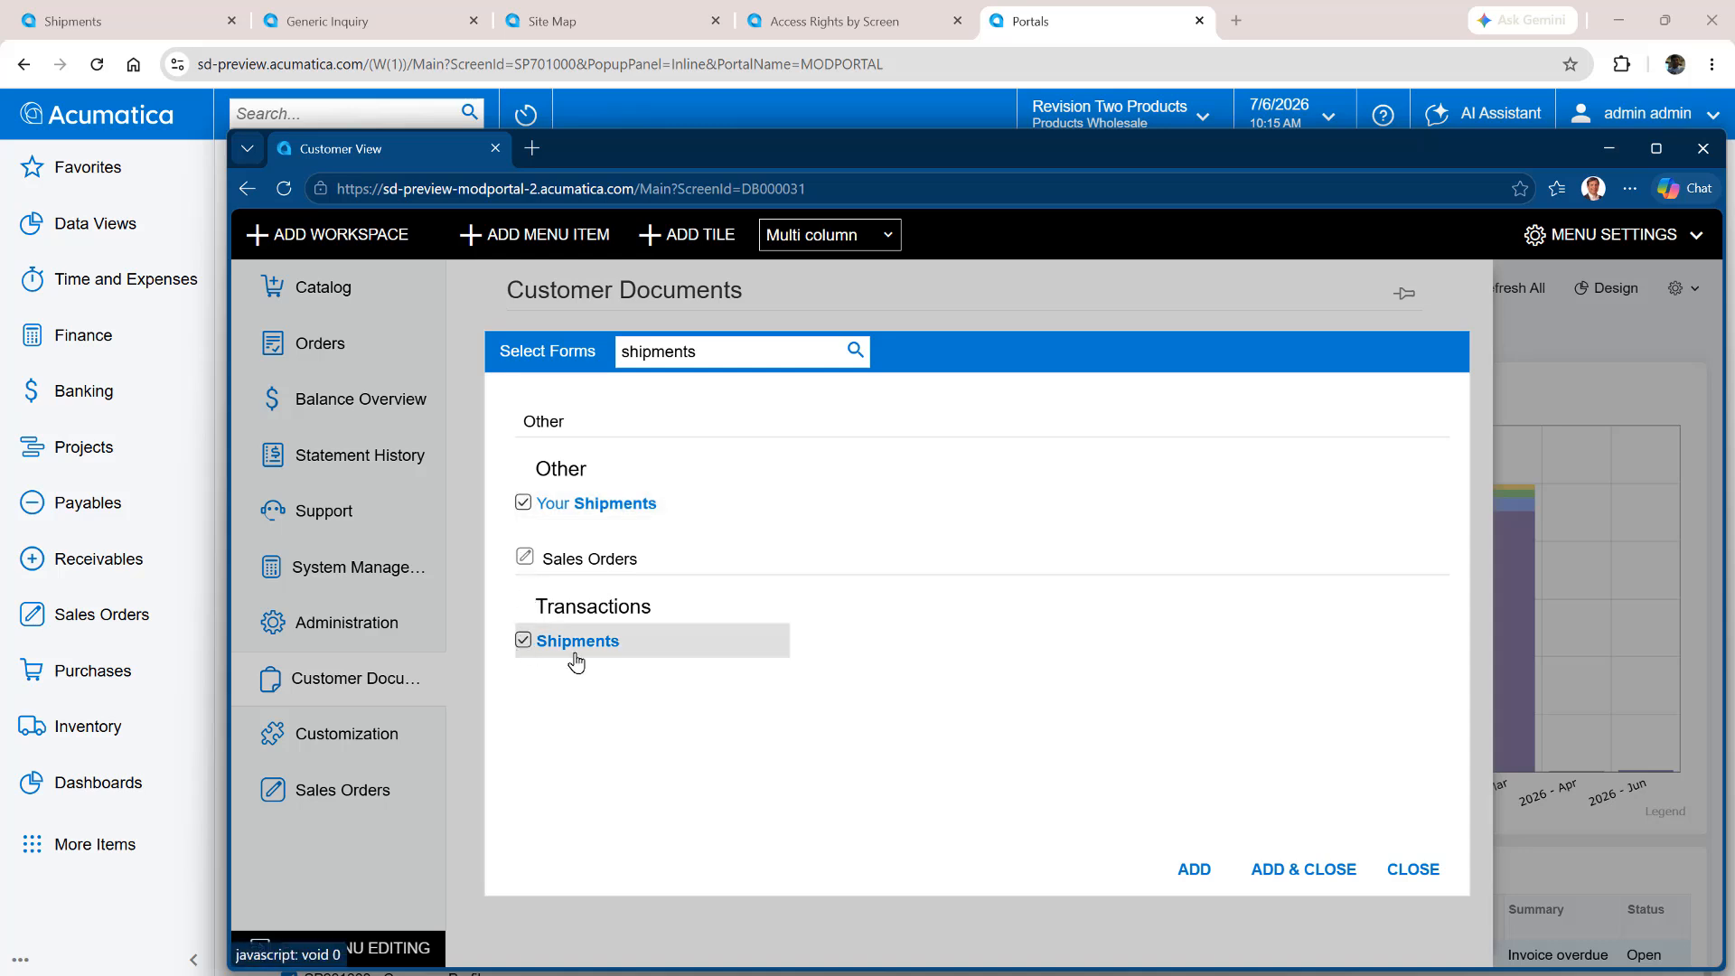
pyautogui.click(1323, 875)
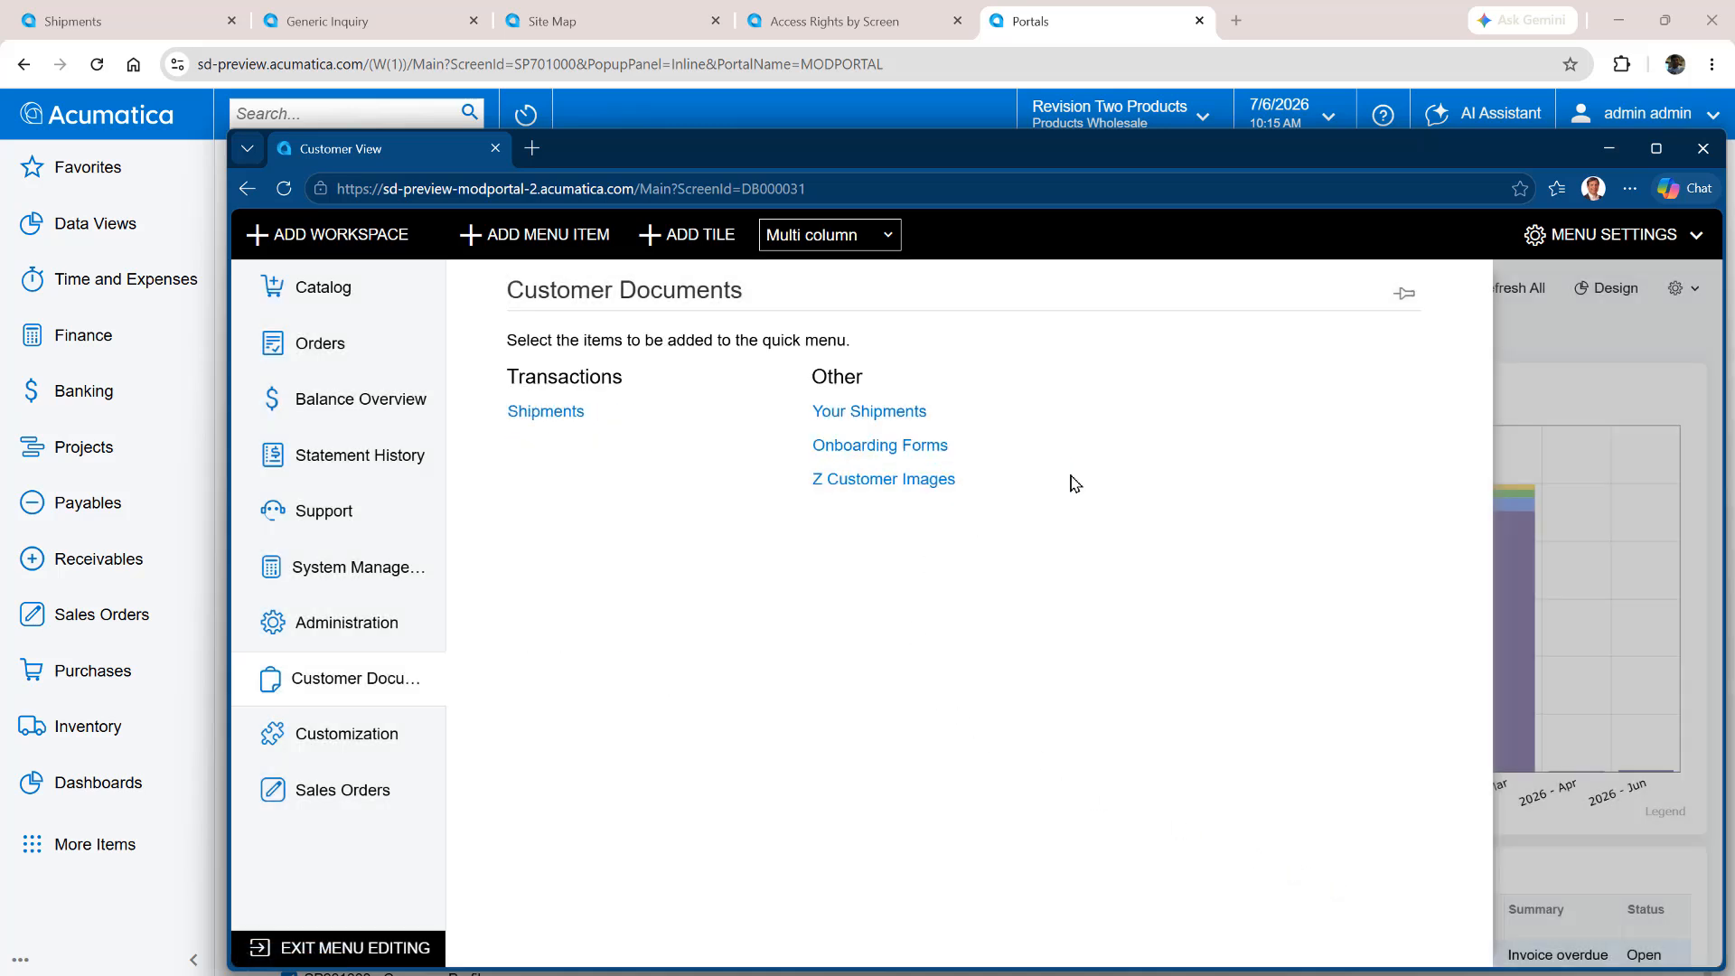
pyautogui.click(348, 948)
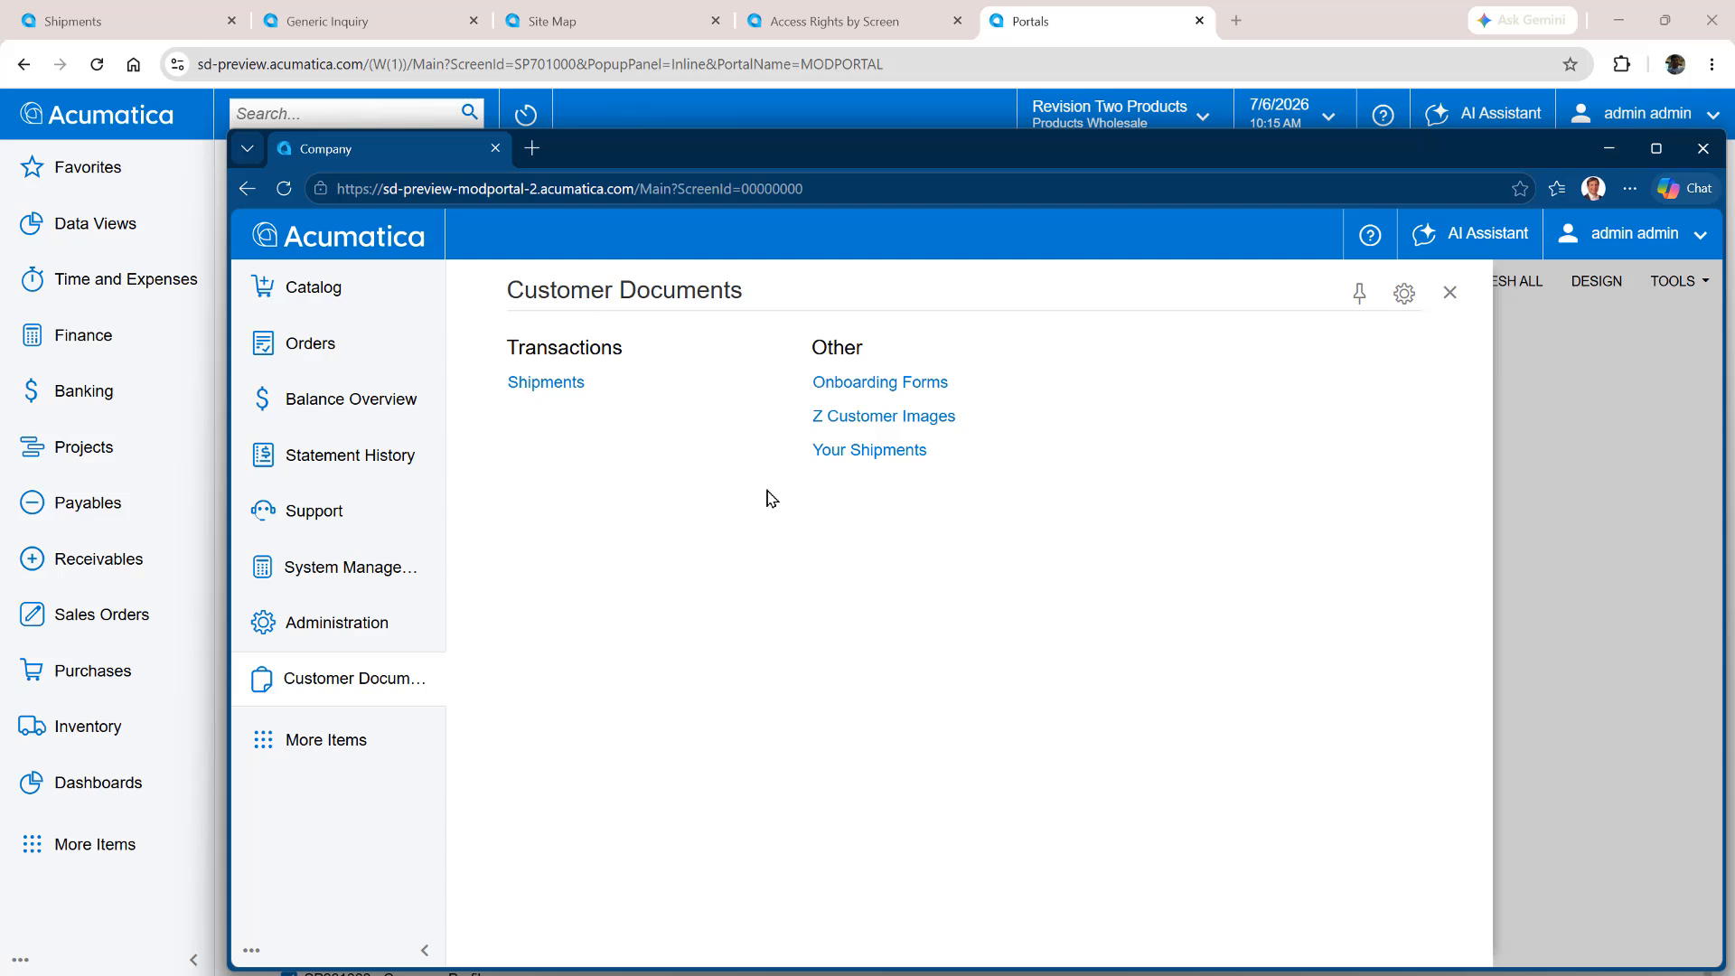
# View the Your Shipments and Shipments lists from the portal's Customer Documents workspace
pyautogui.click(854, 454)
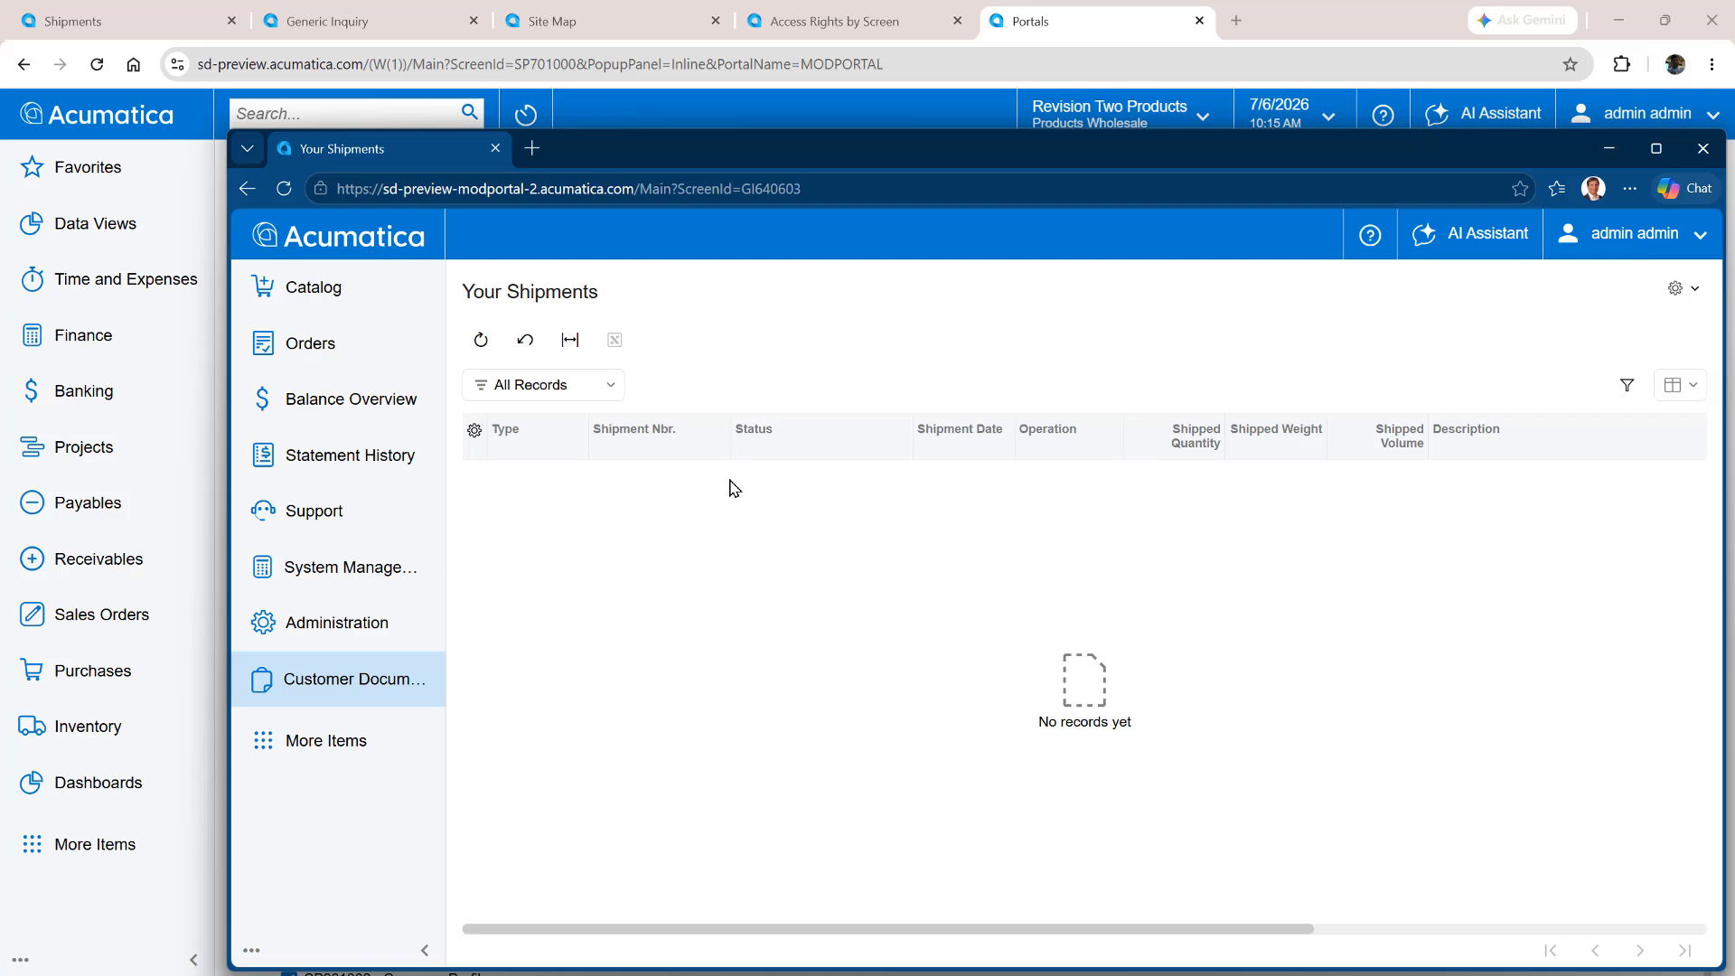
pyautogui.click(322, 686)
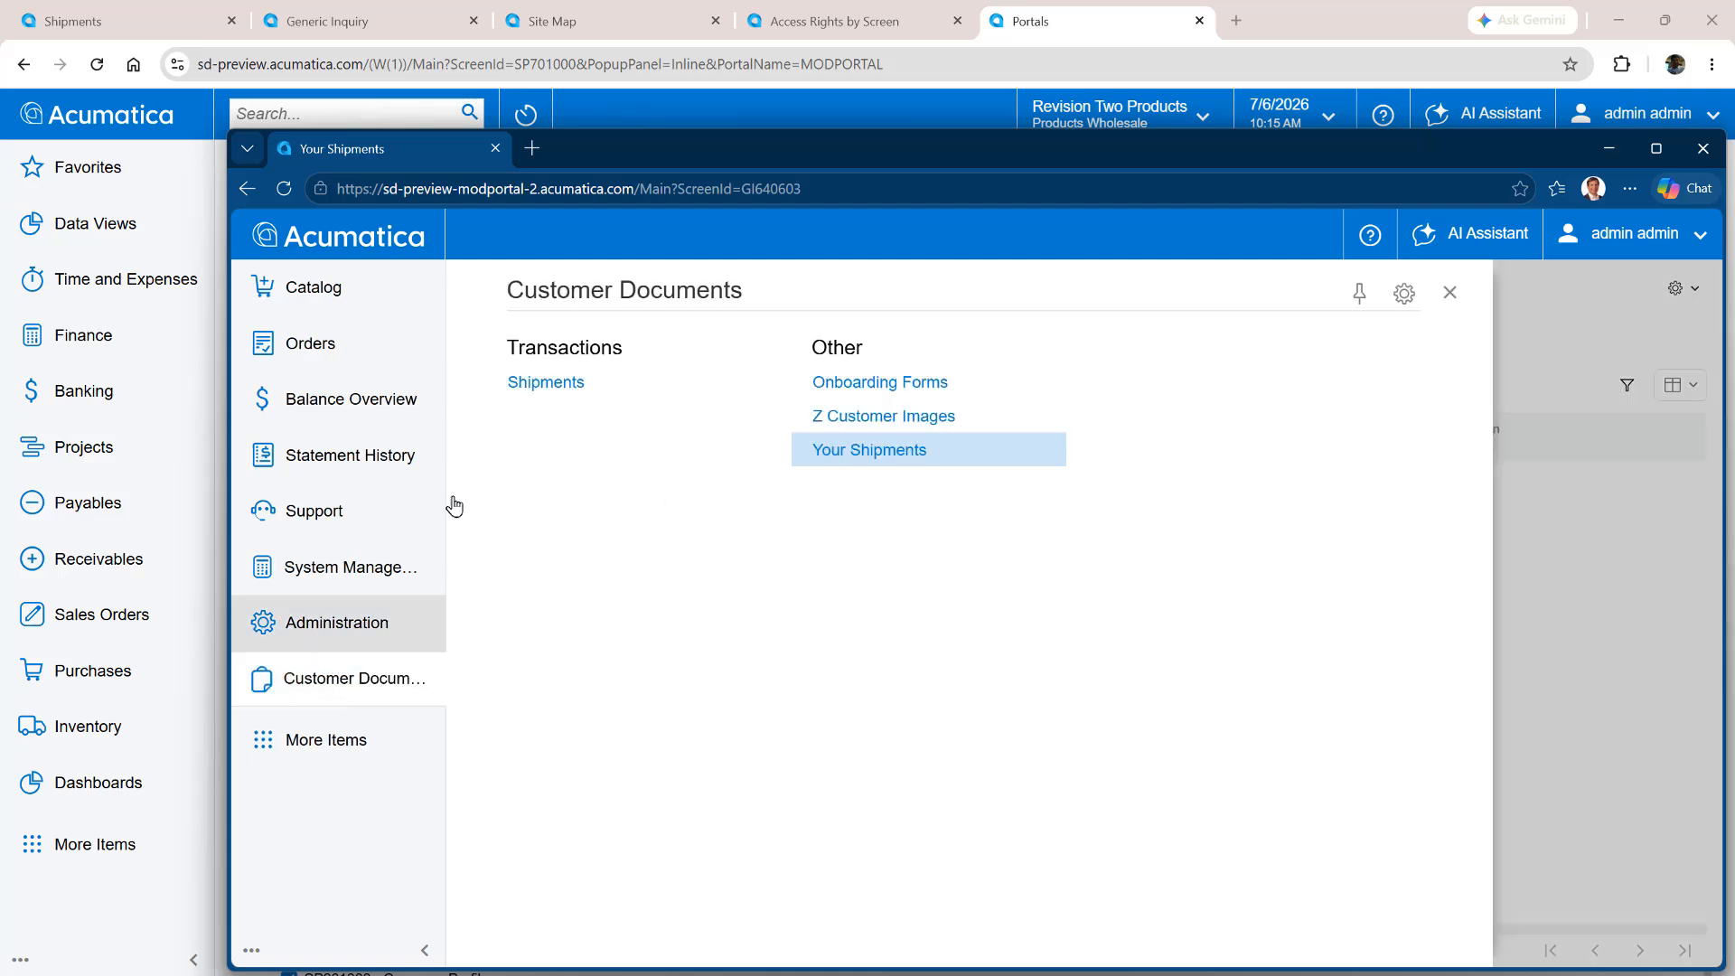
pyautogui.click(541, 390)
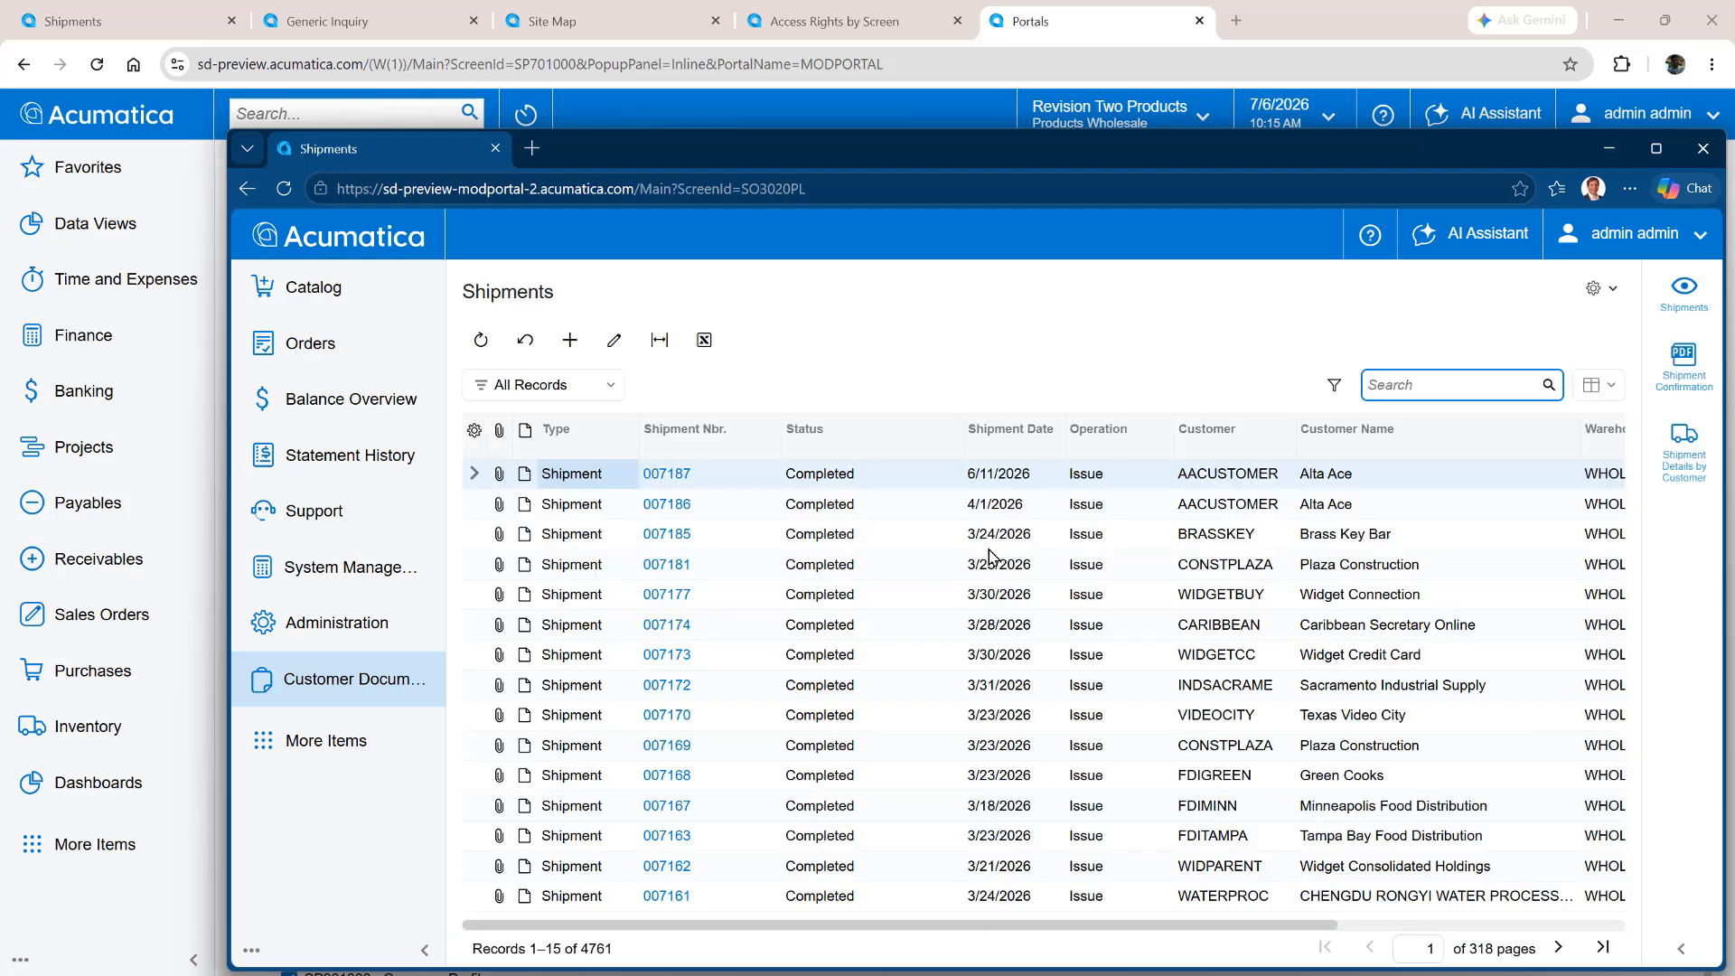
# Sign out of the portal admin account and sign back in with the customer user's username and password
pyautogui.click(1627, 237)
pyautogui.click(1625, 455)
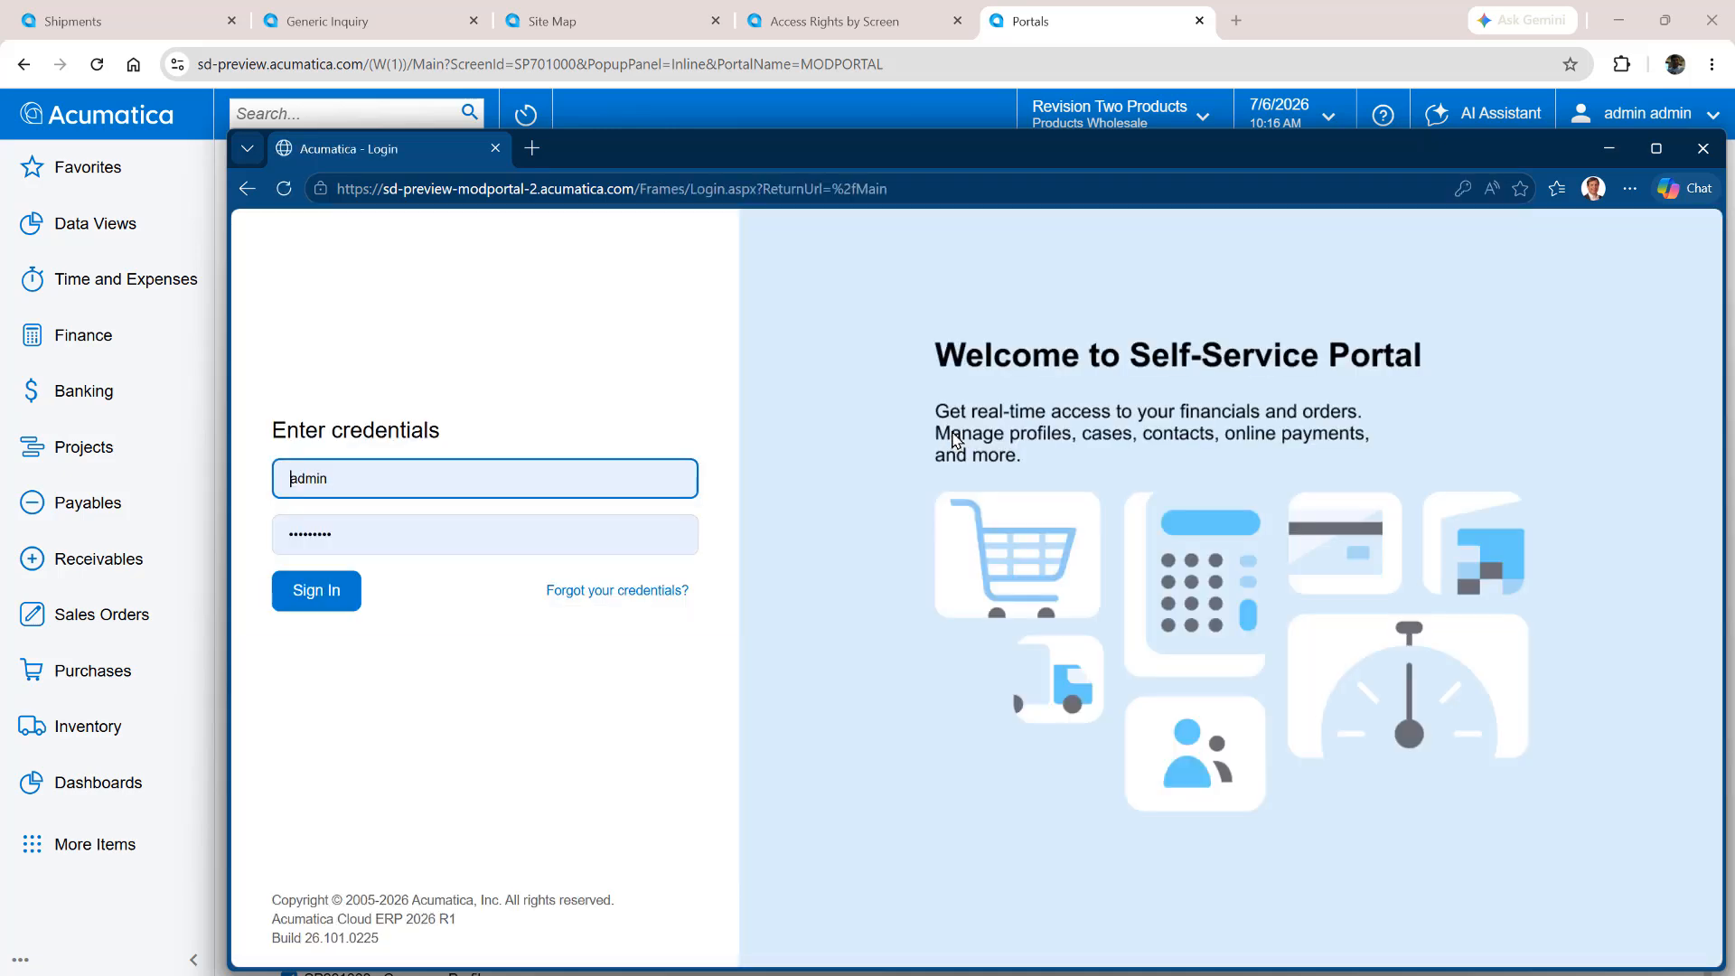
pyautogui.write('malone')
pyautogui.press('Tab')
pyautogui.write('123')
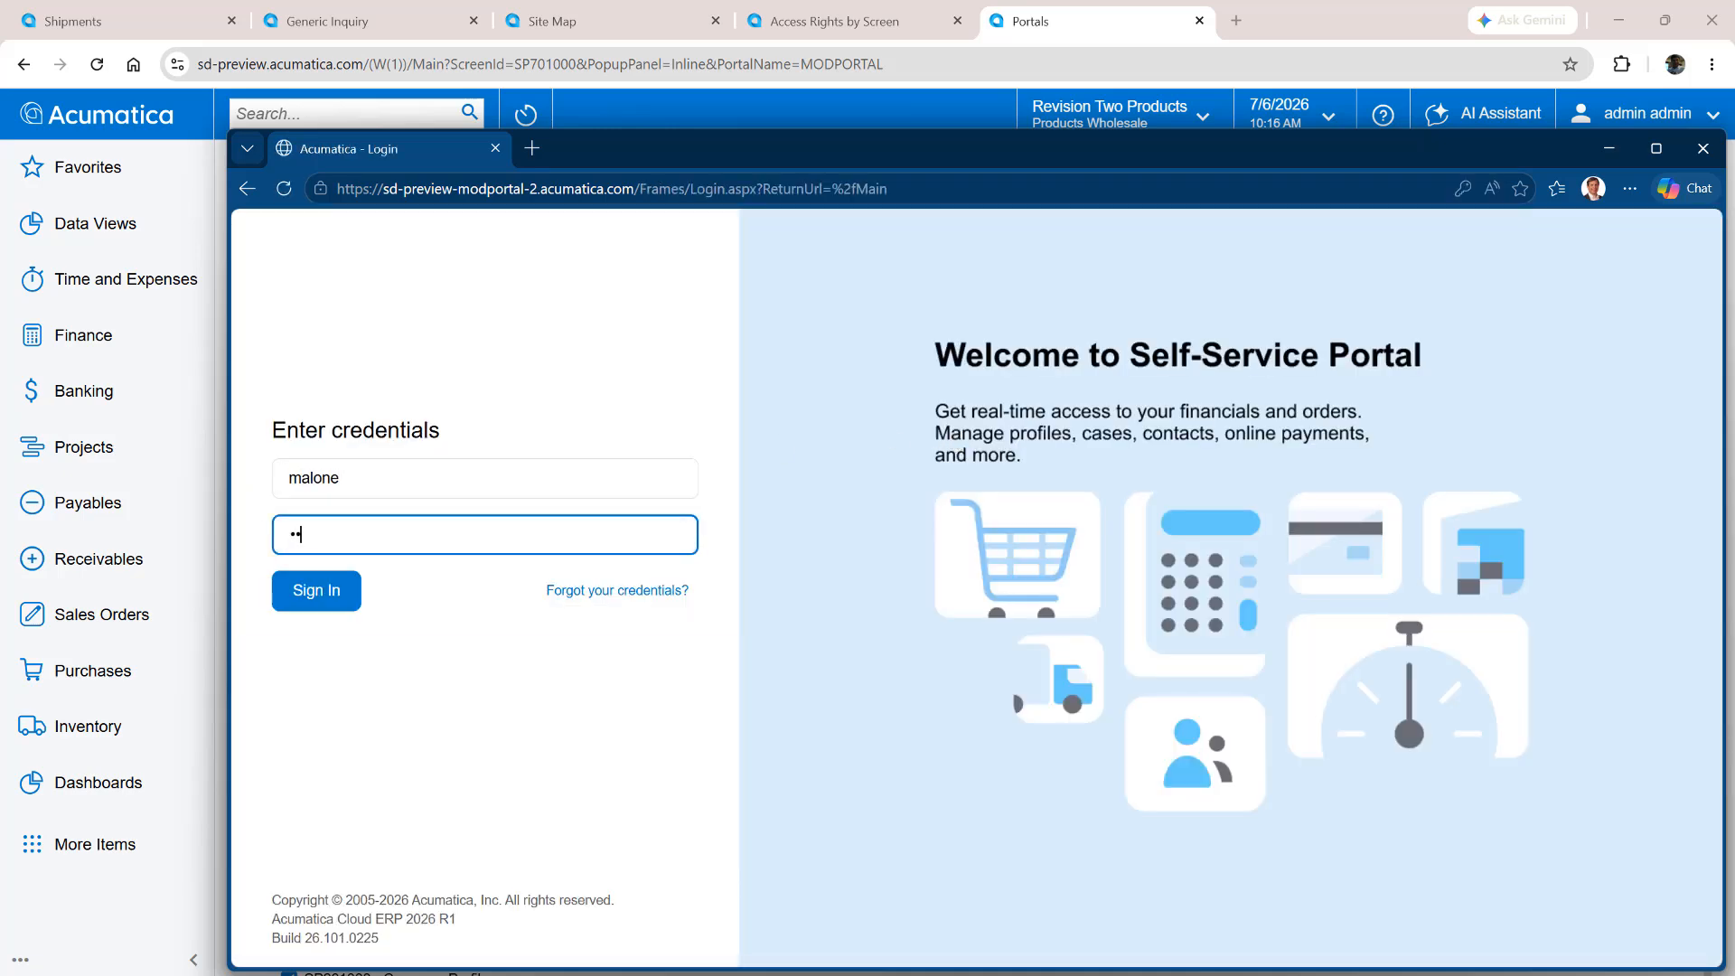
pyautogui.press('Return')
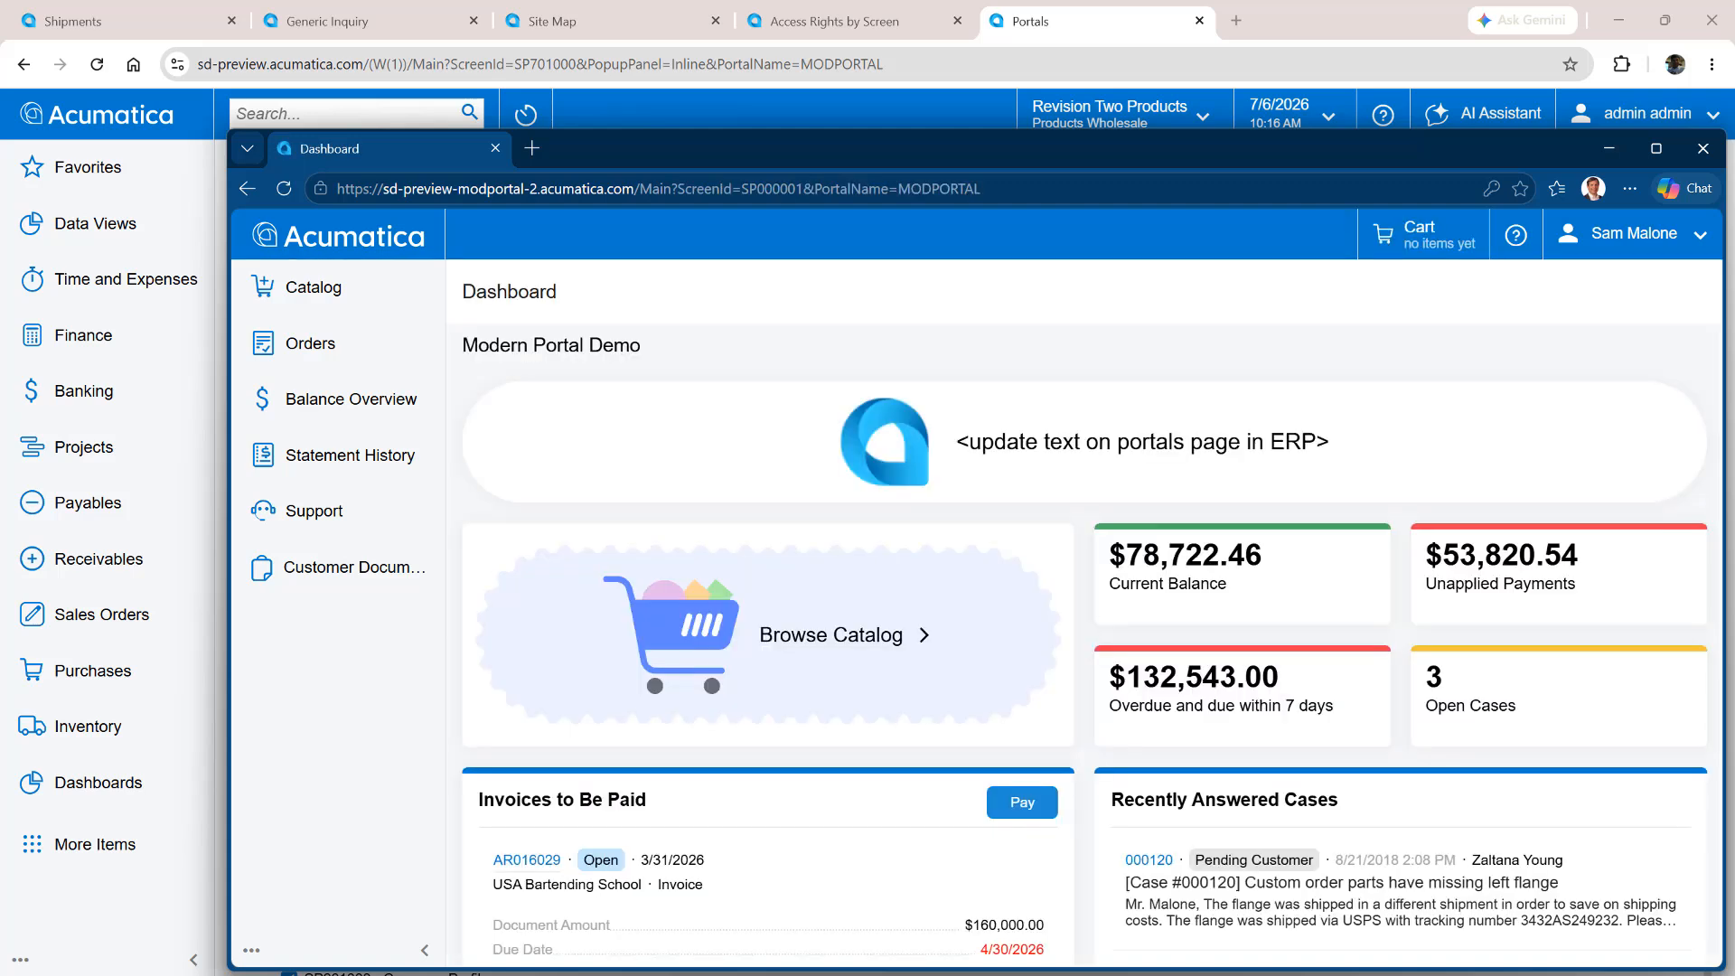
# View the Your Shipments list from the Customer Documents workspace as the customer user, including its further columns
pyautogui.click(349, 569)
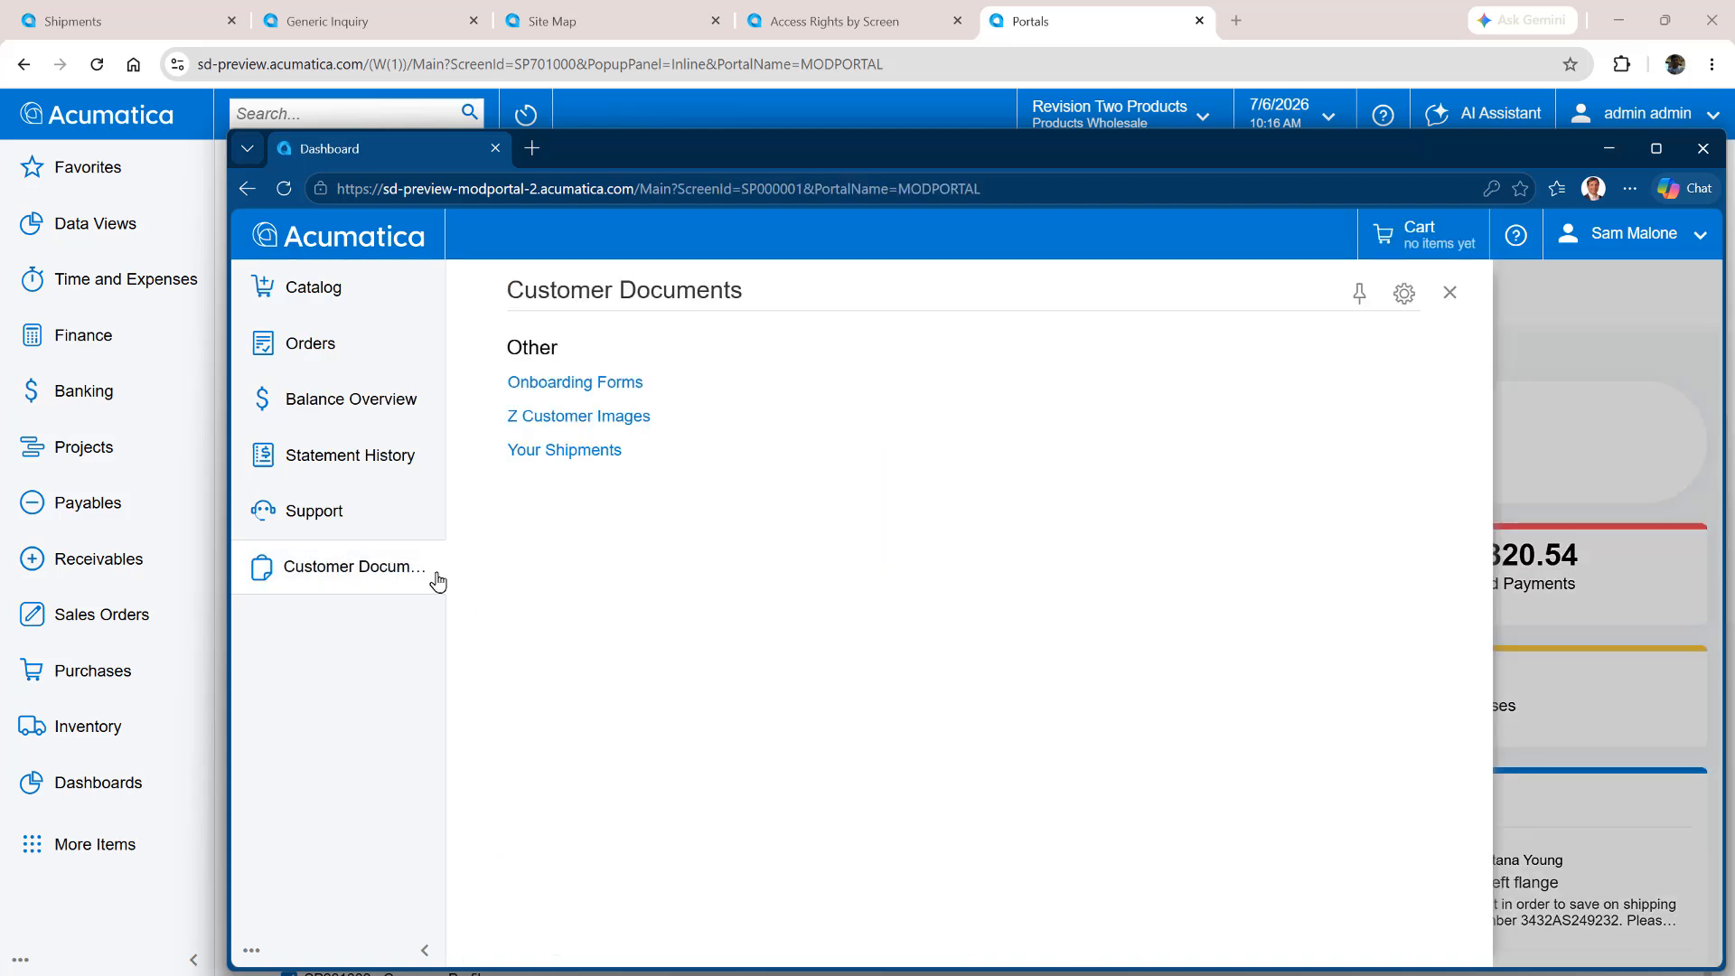
pyautogui.click(562, 451)
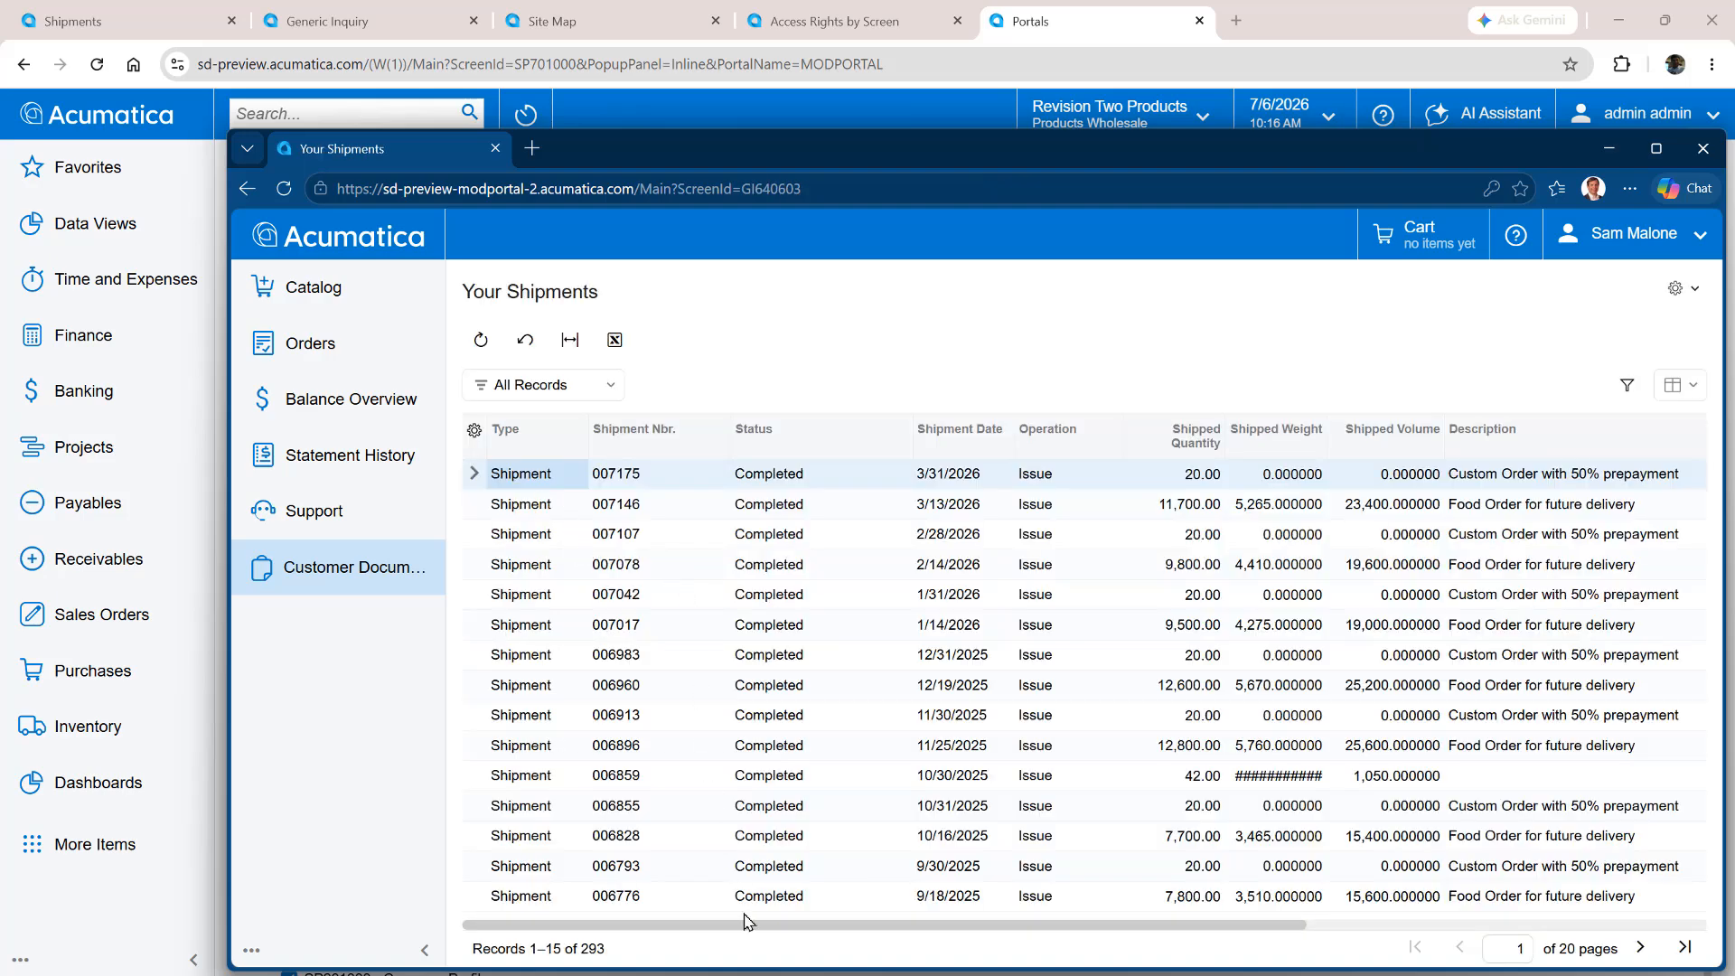
pyautogui.moveTo(759, 936); pyautogui.dragTo(914, 940)
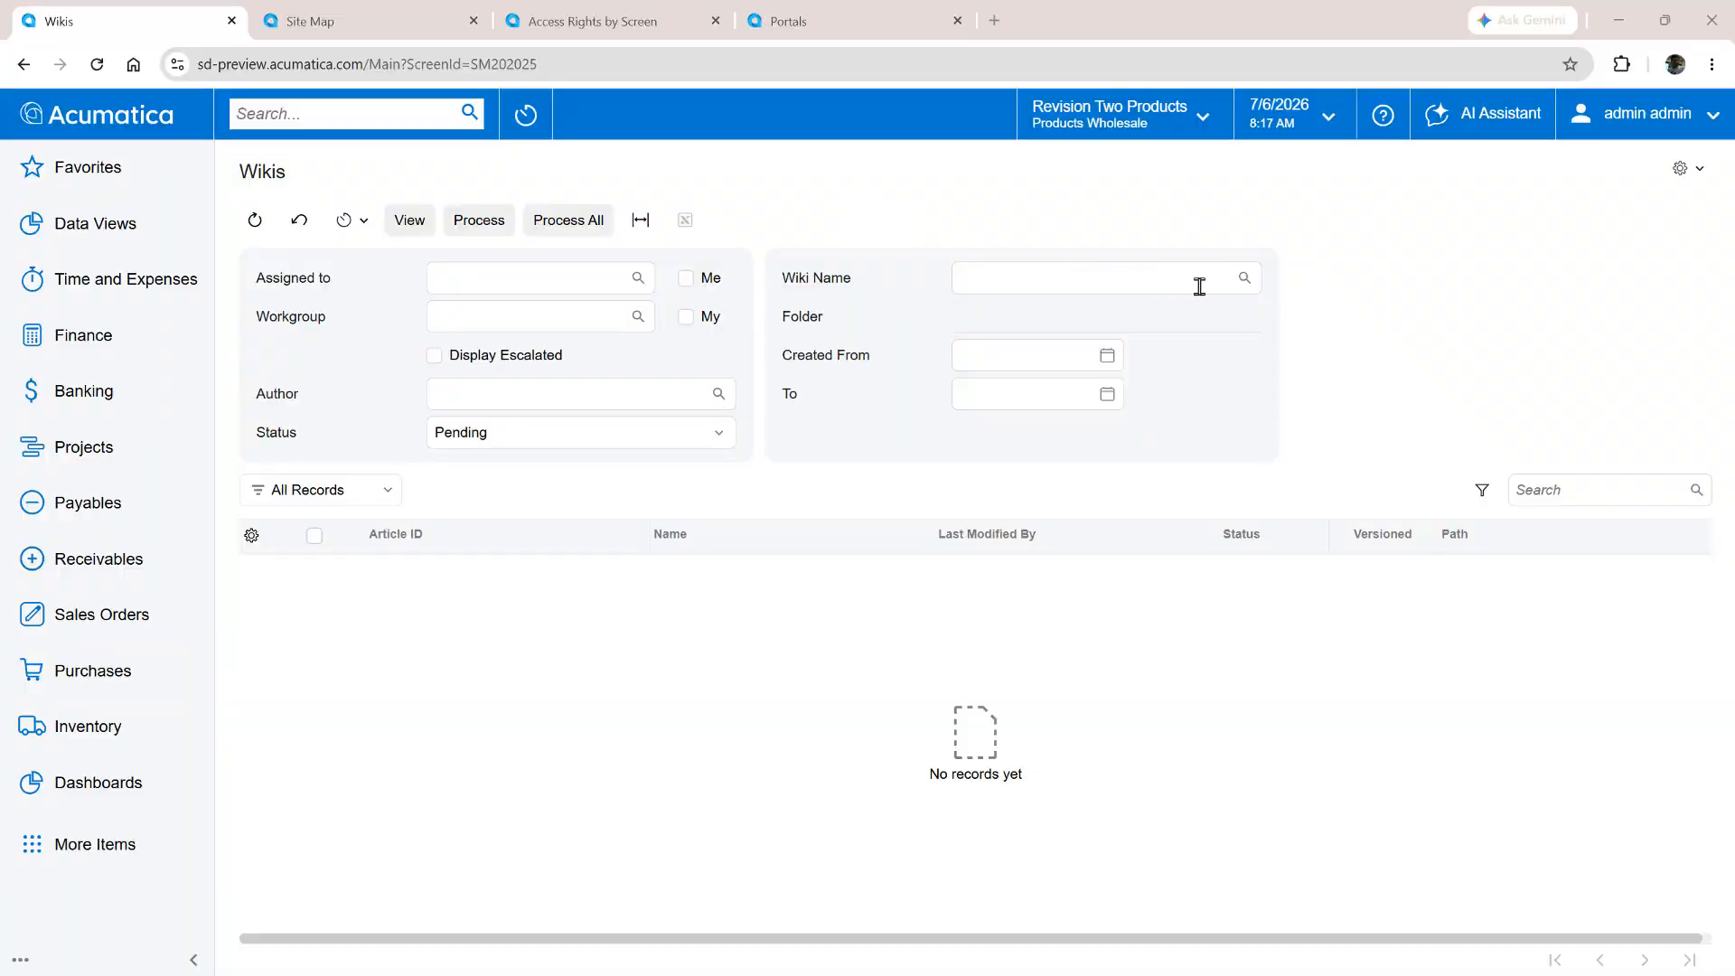
# Filter the wiki articles to the customer_documents wiki with status Hold and view the CustomerImages article
pyautogui.click(1245, 280)
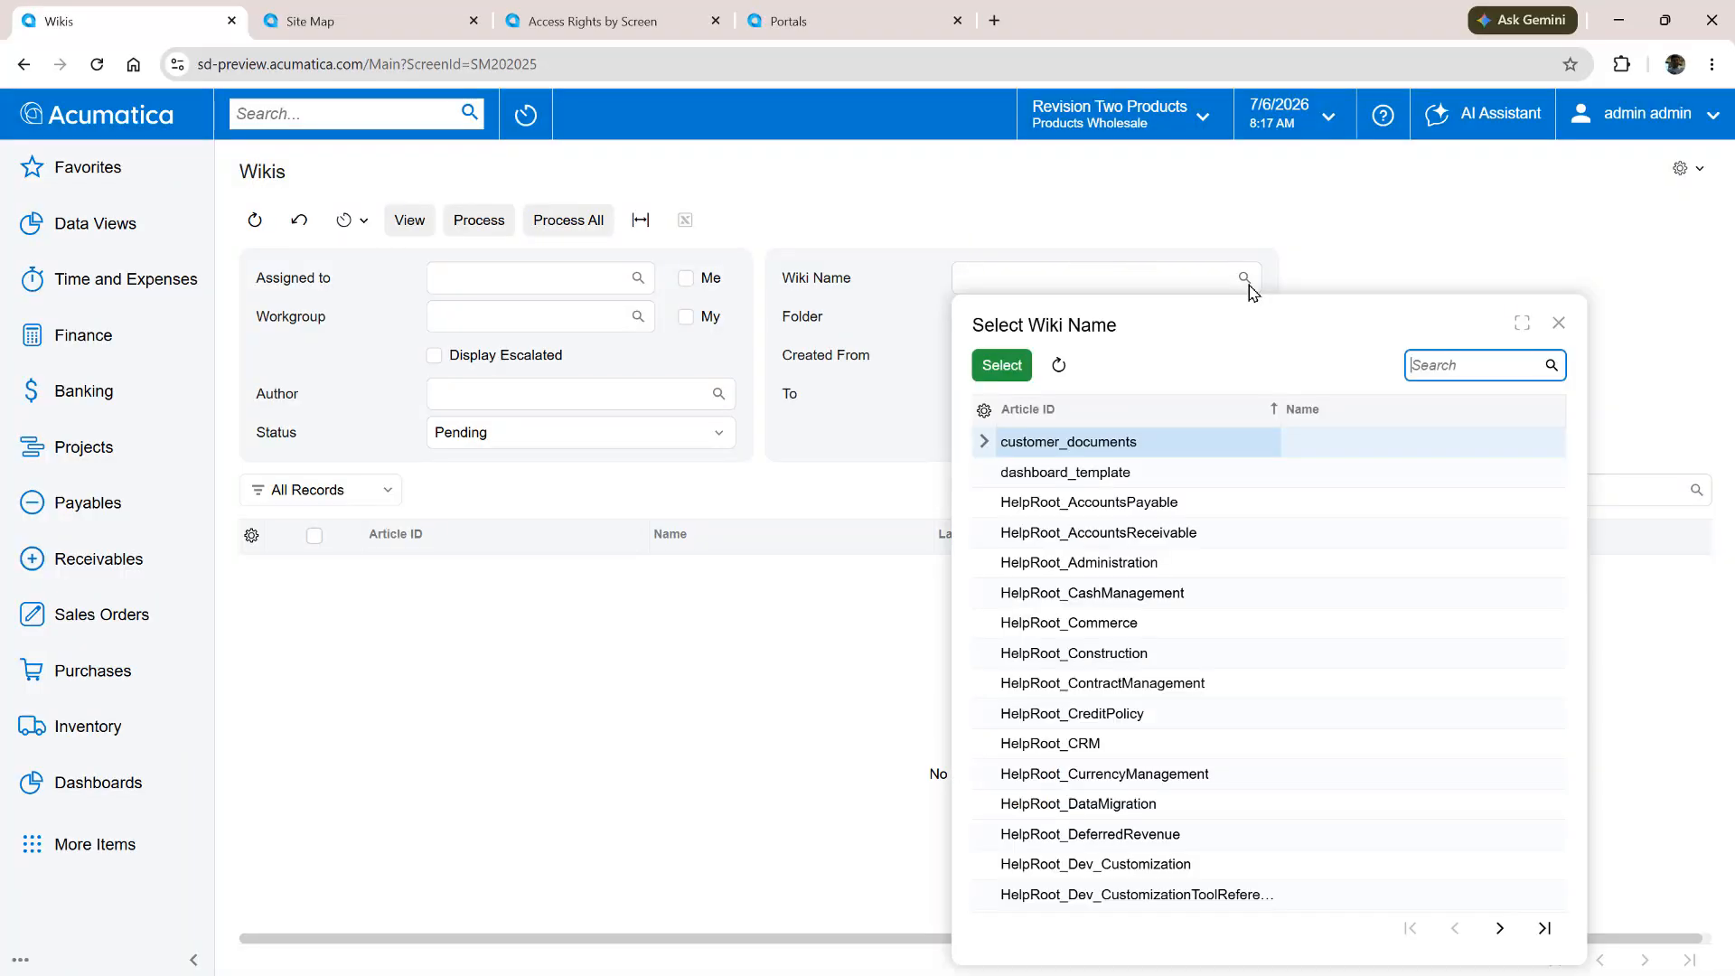
pyautogui.doubleClick(1068, 443)
pyautogui.click(720, 434)
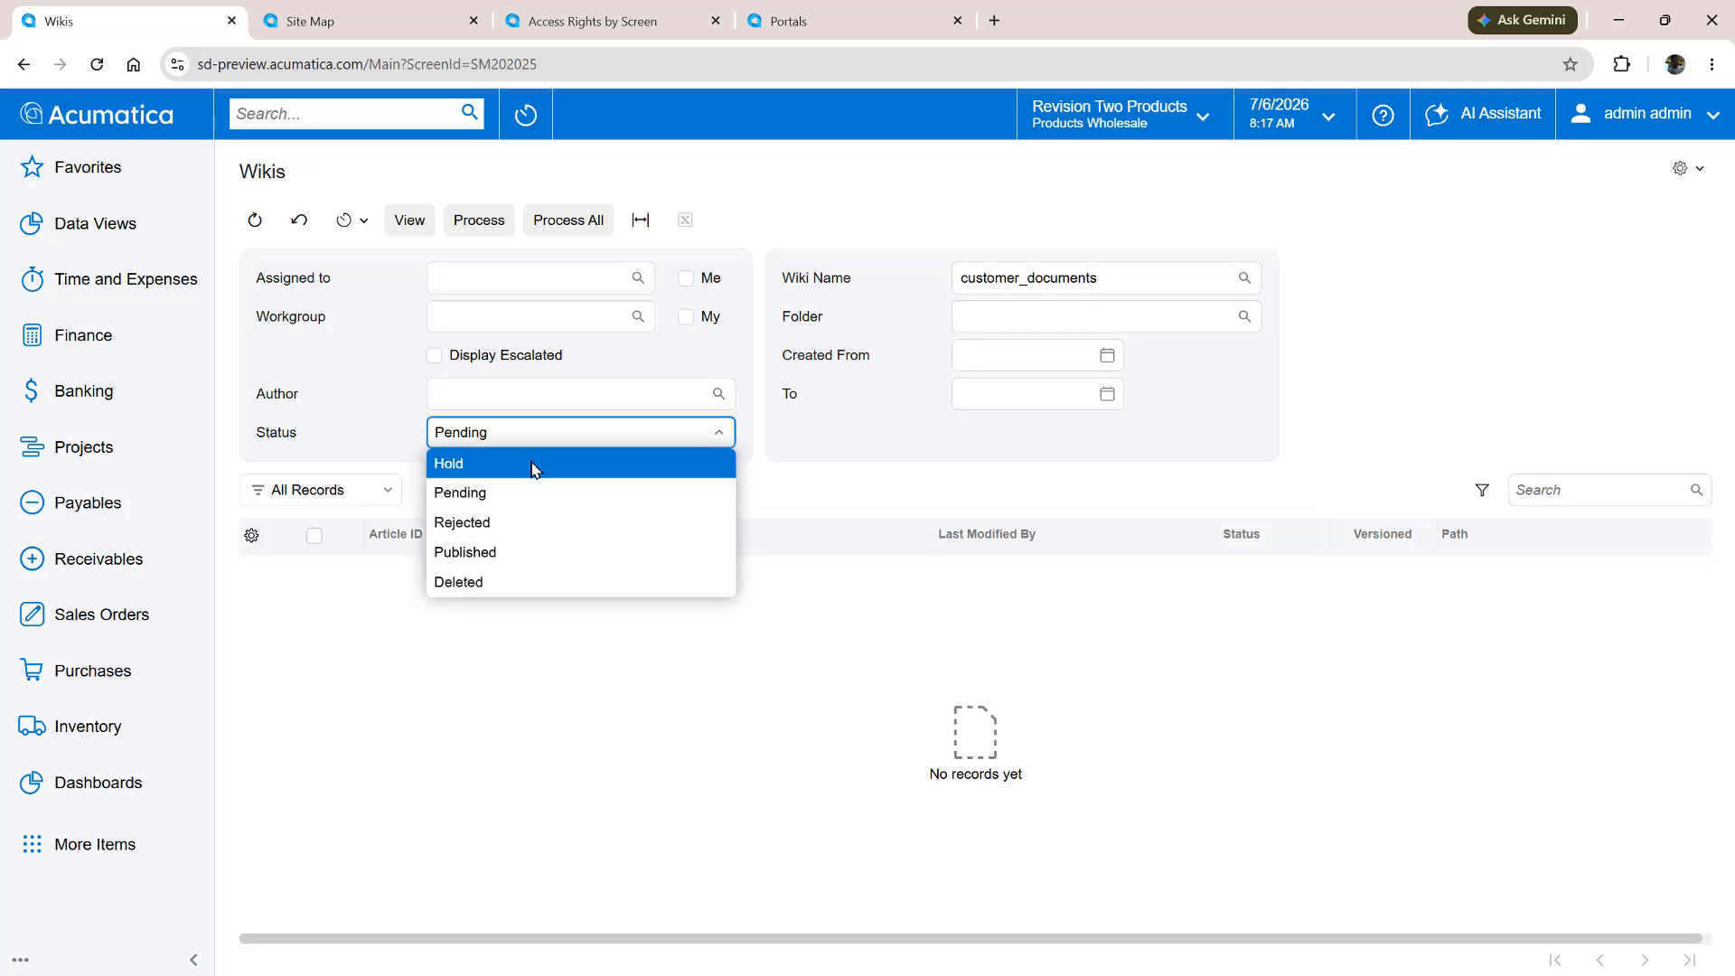
pyautogui.click(530, 466)
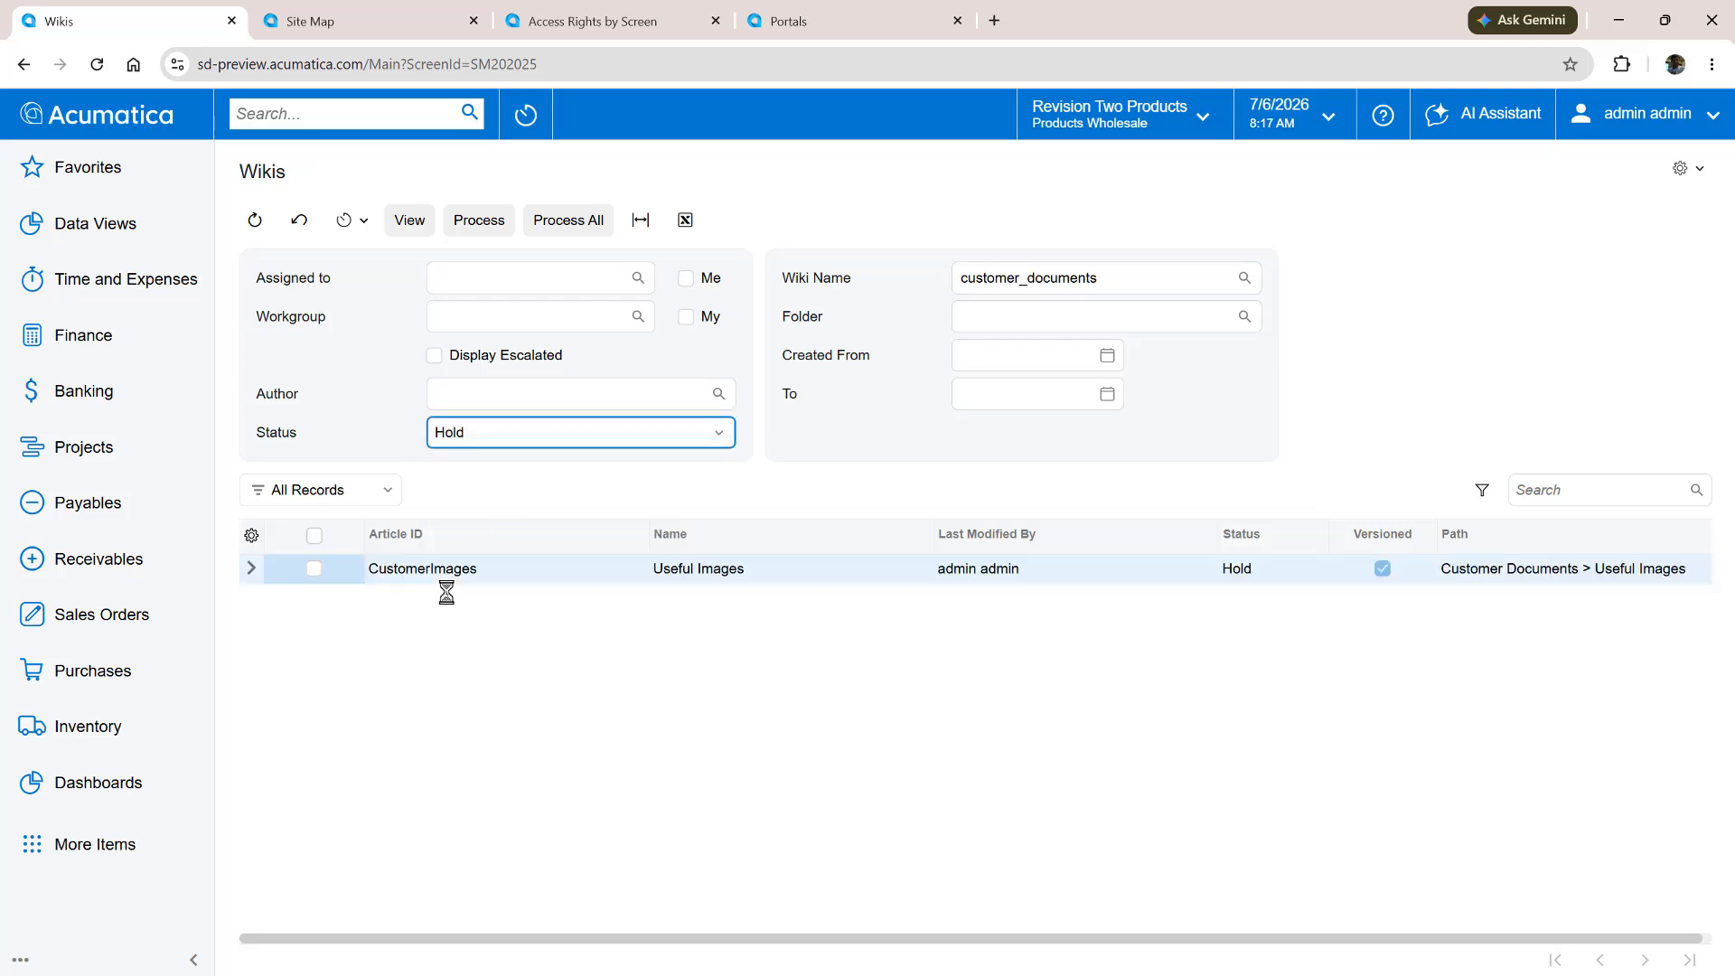
pyautogui.click(450, 576)
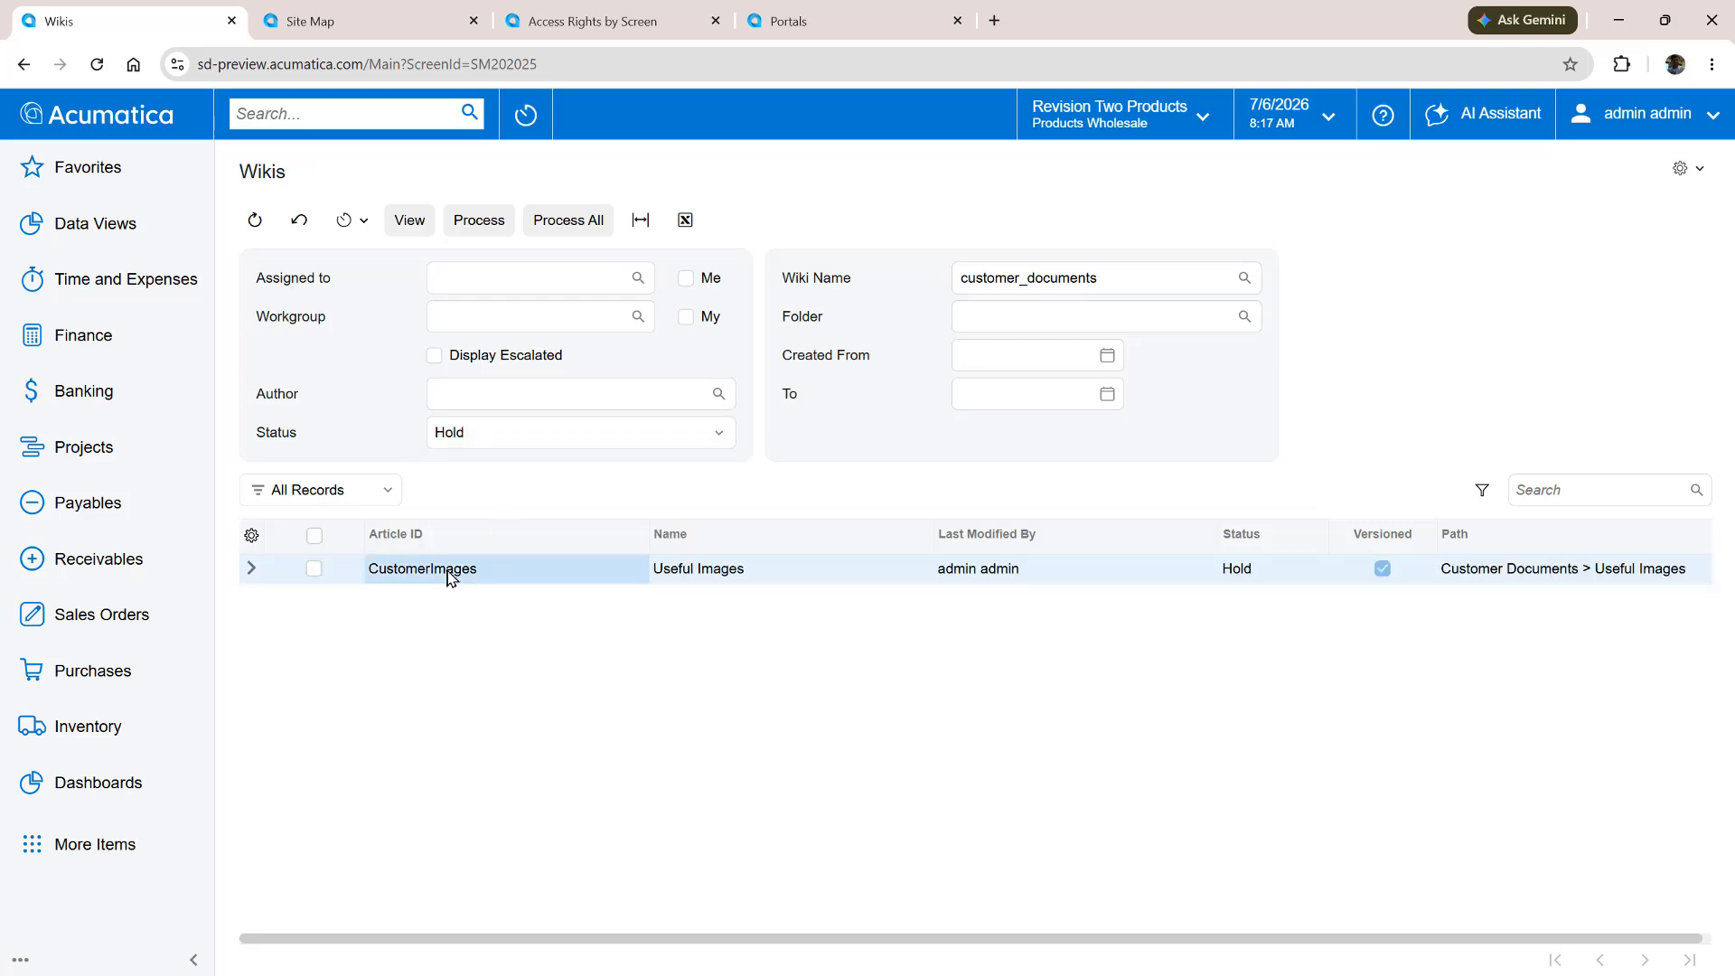
pyautogui.click(411, 224)
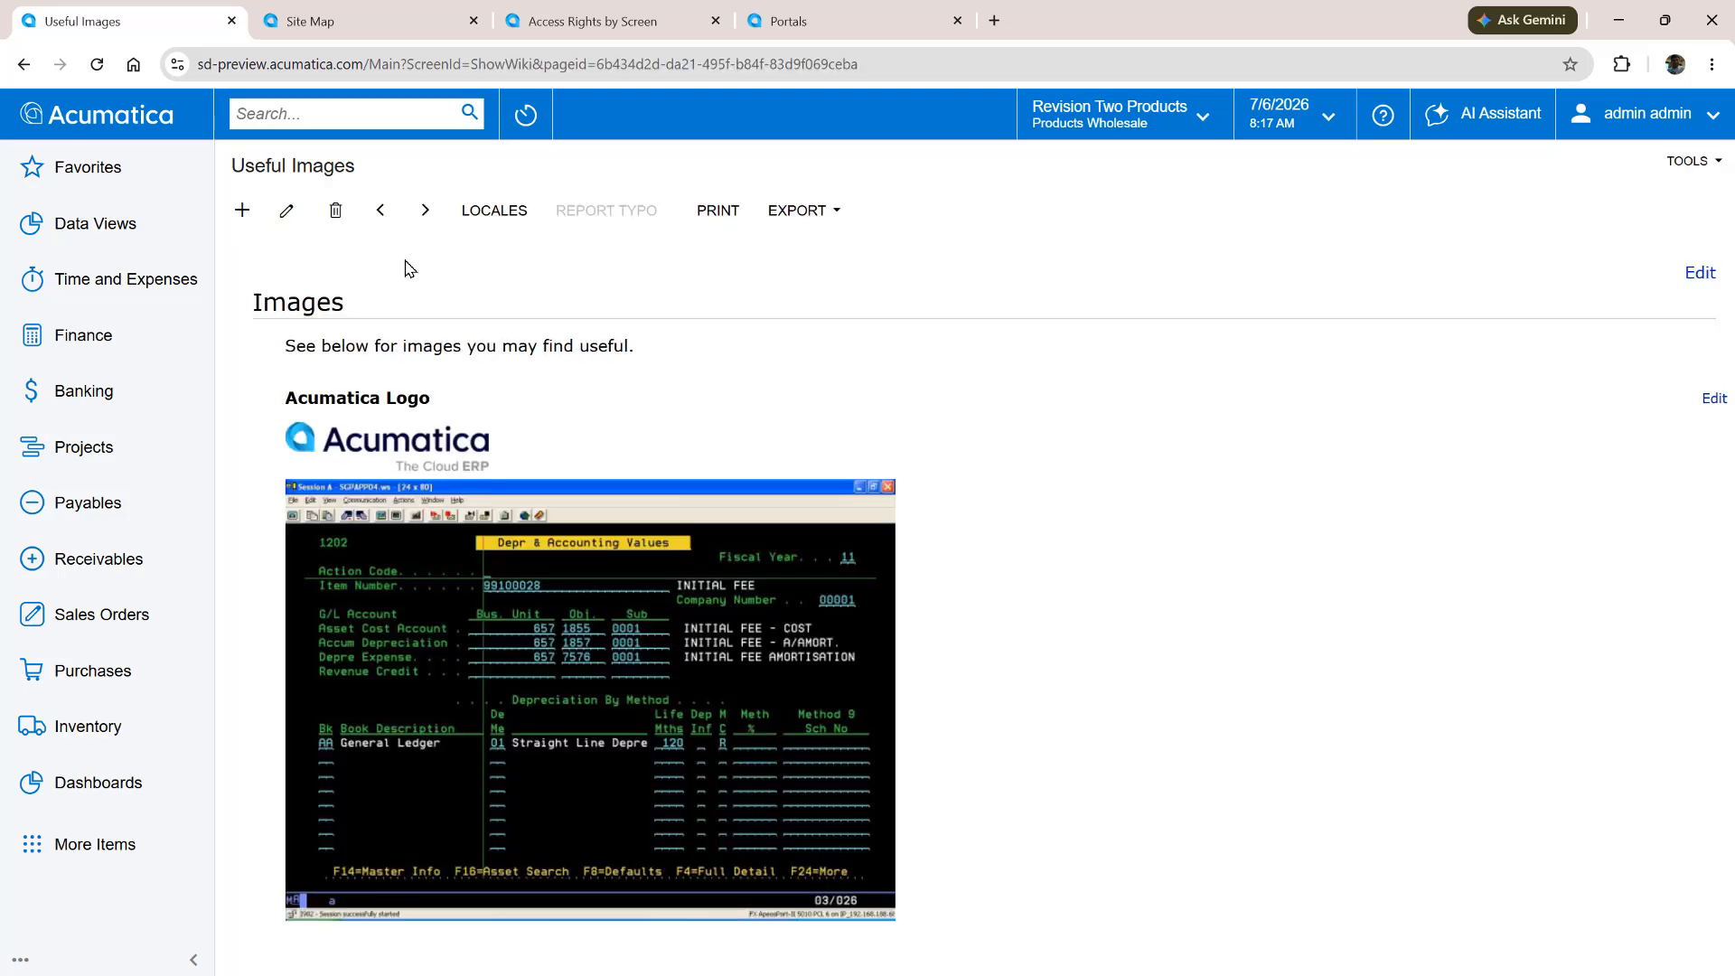
# Add a {br}{br} line and the H3 heading "Old School ERP" above the article's second image, save, and clear its Hold status
pyautogui.click(287, 211)
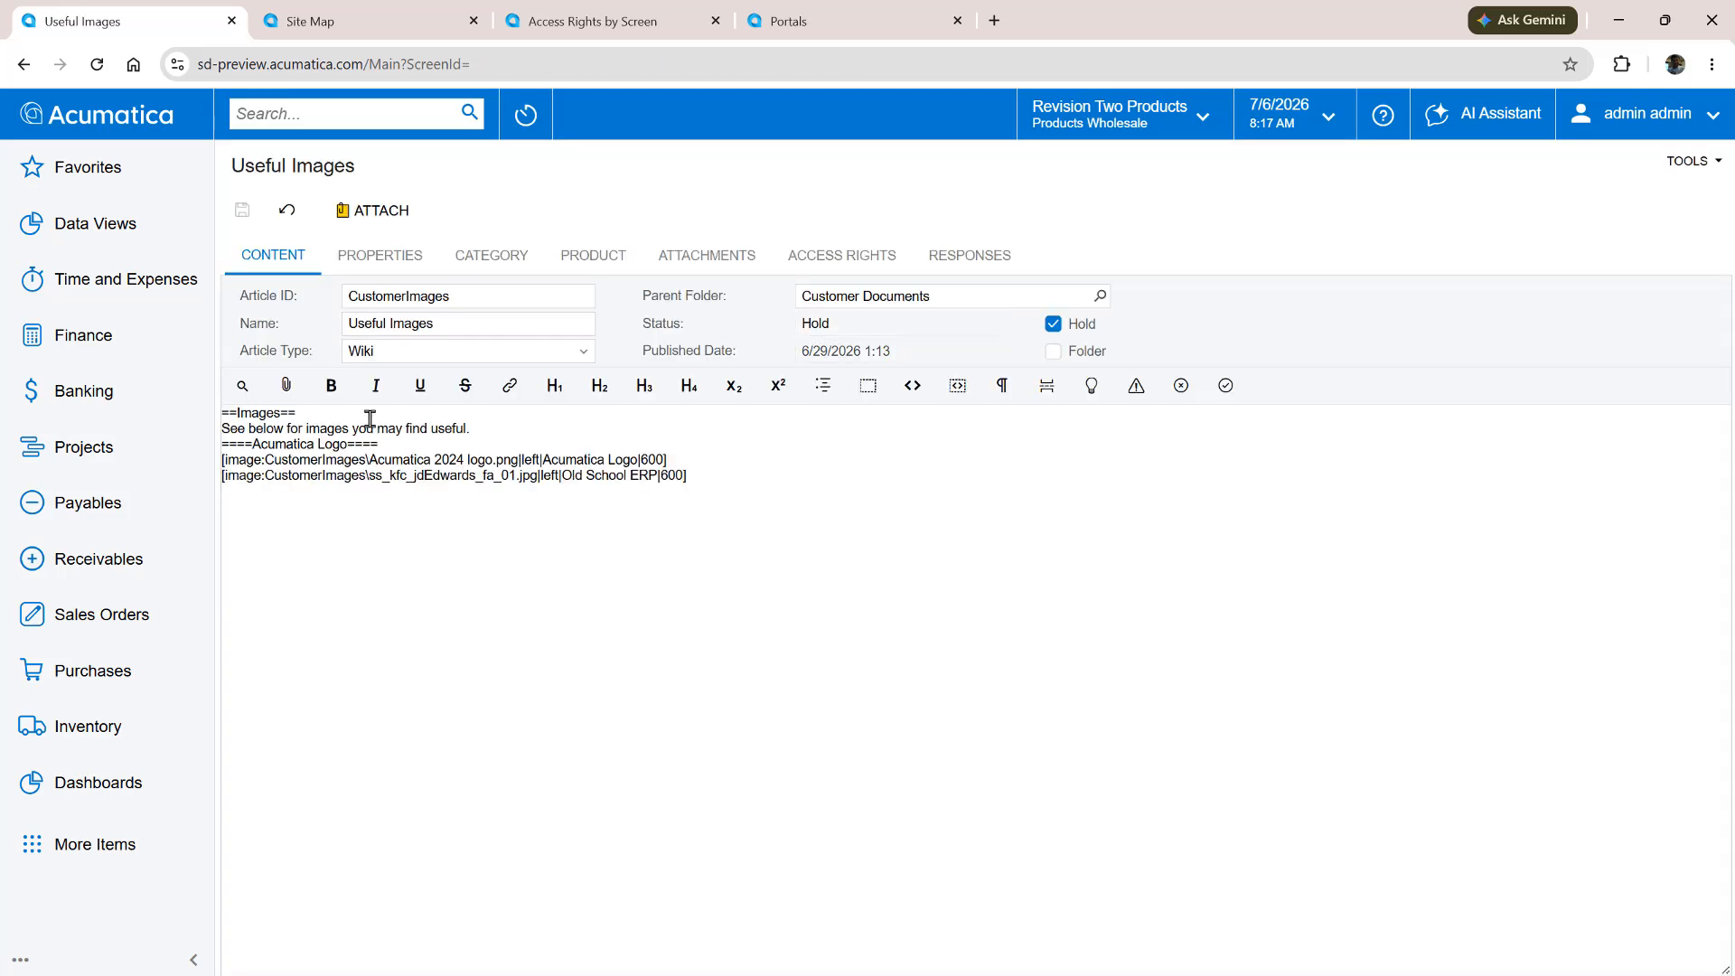
pyautogui.click(684, 469)
pyautogui.press('Return')
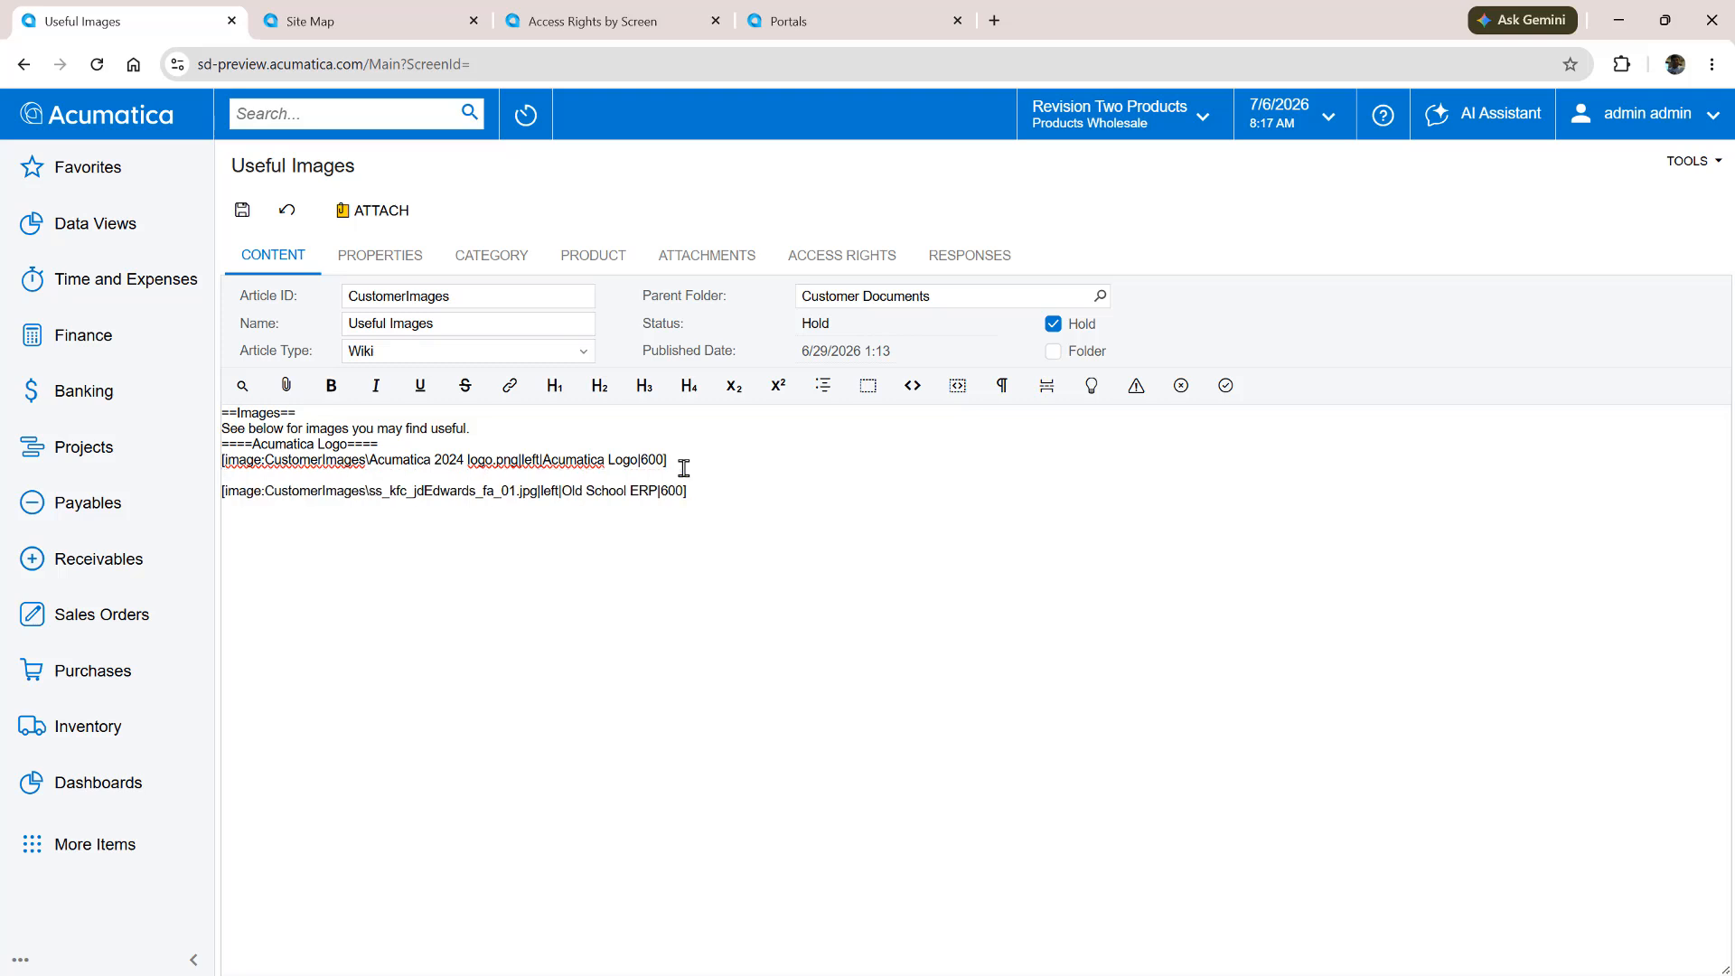
pyautogui.click(1001, 389)
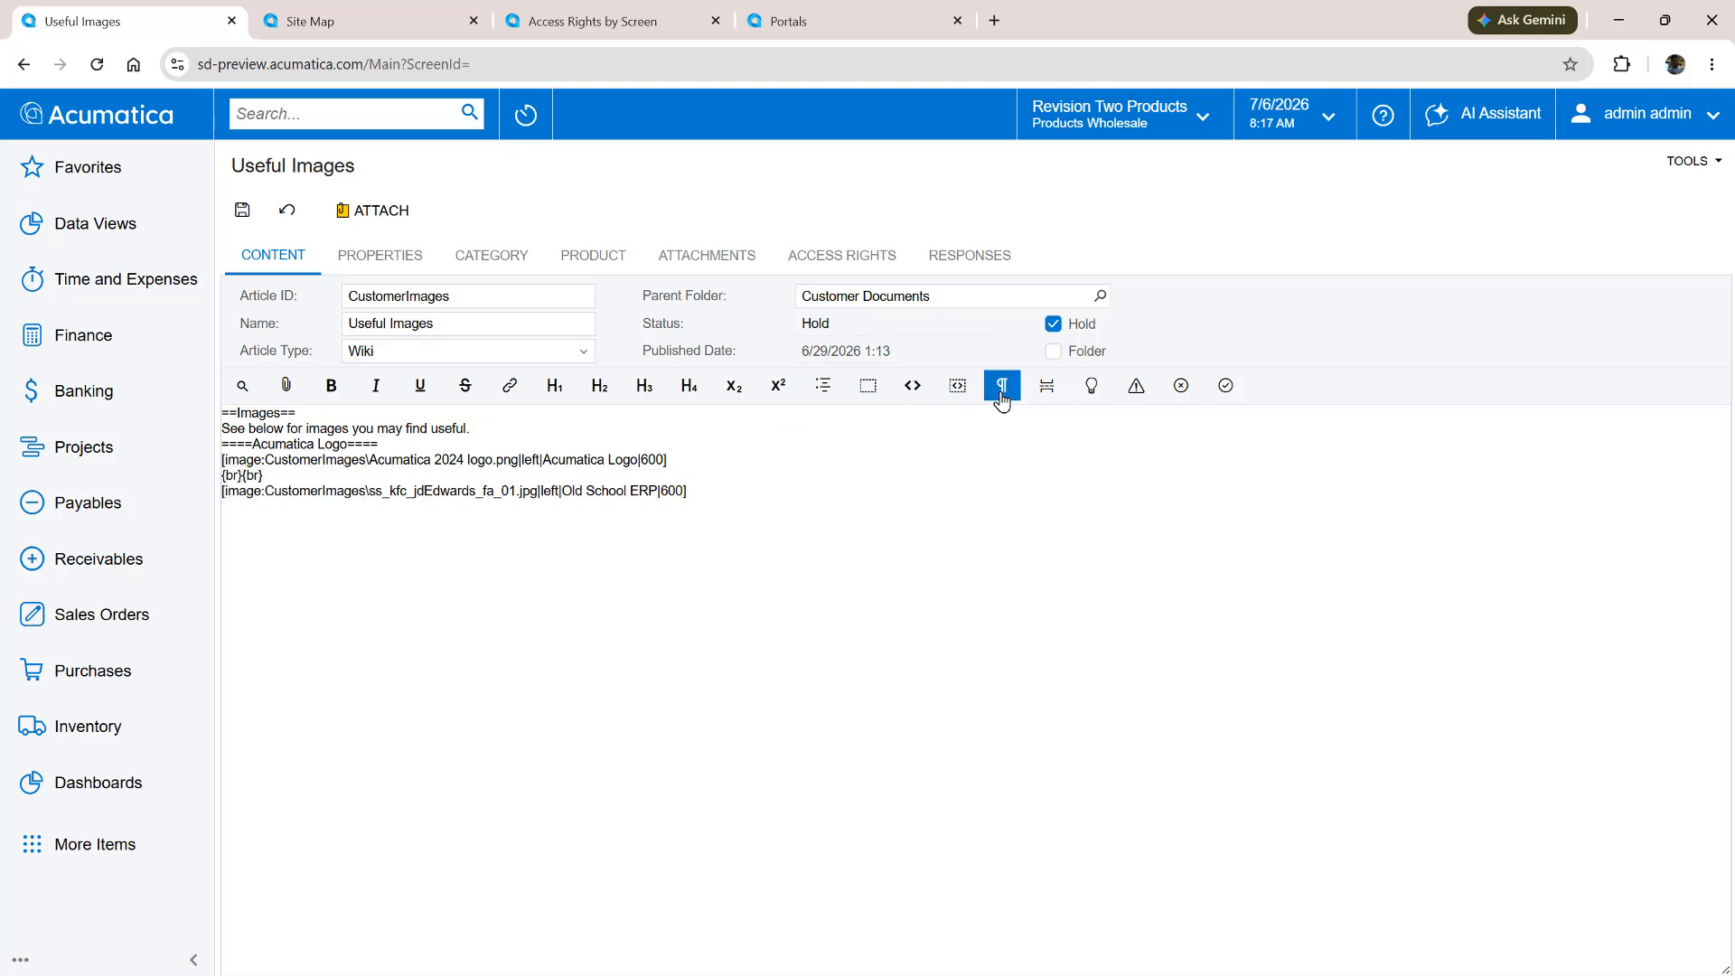
pyautogui.press('Return')
pyautogui.click(640, 388)
pyautogui.write('Ol')
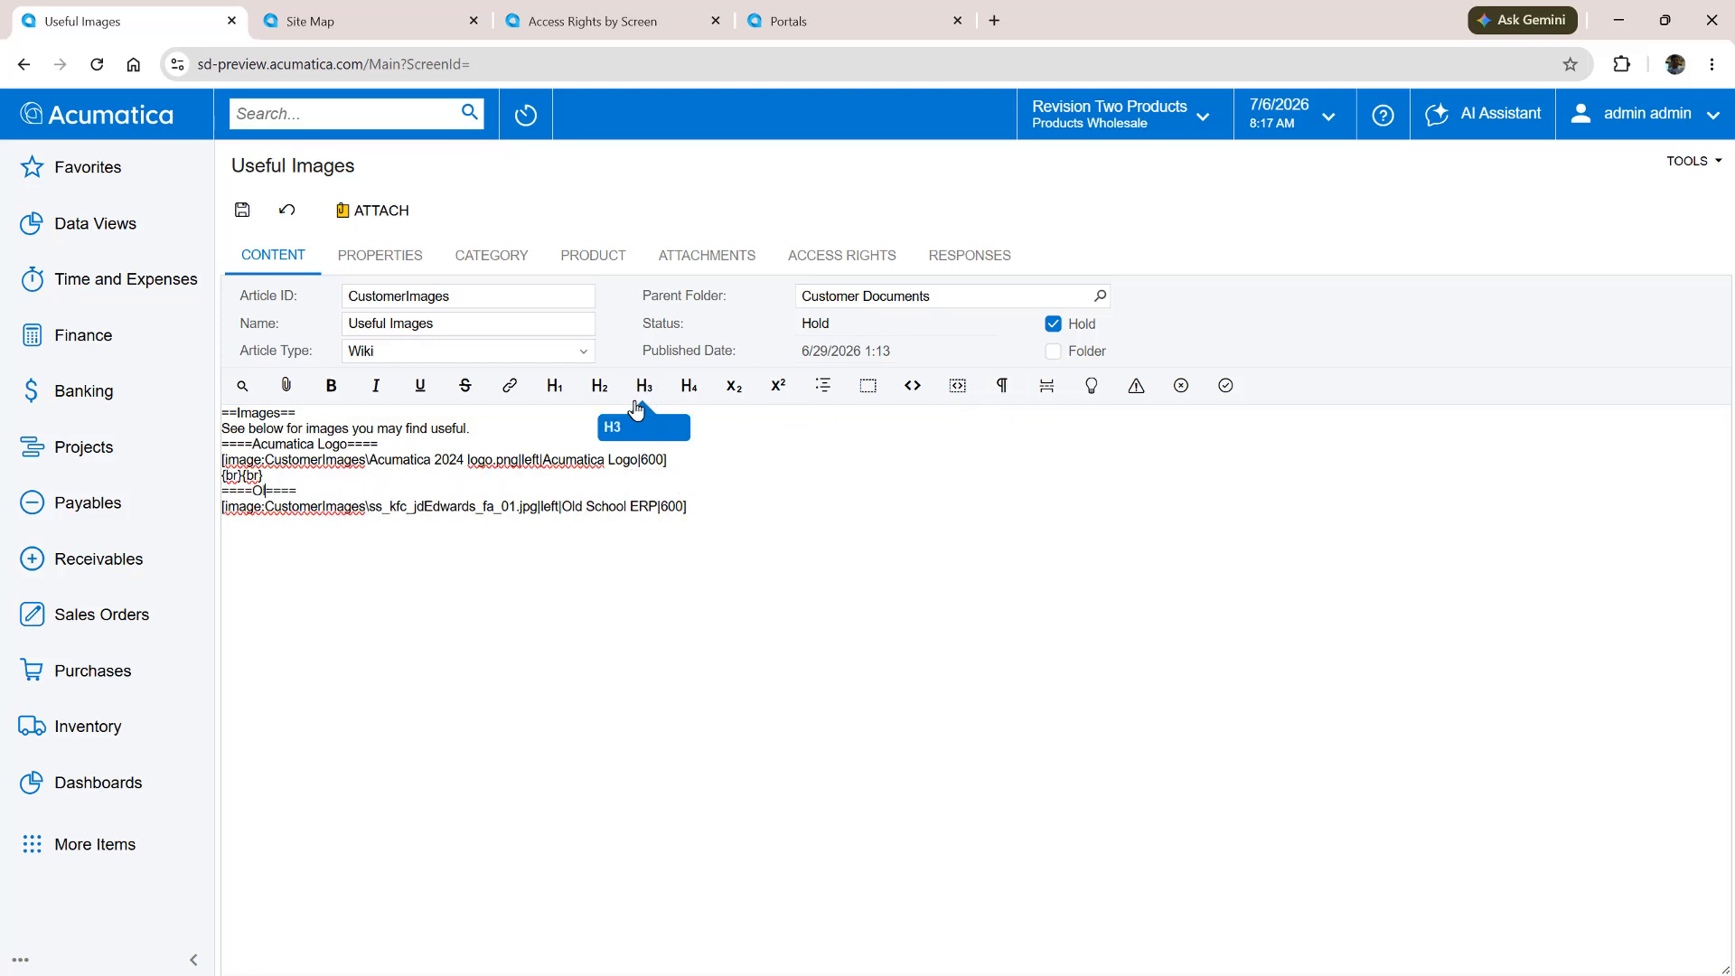
pyautogui.write('d School ERP')
pyautogui.click(242, 210)
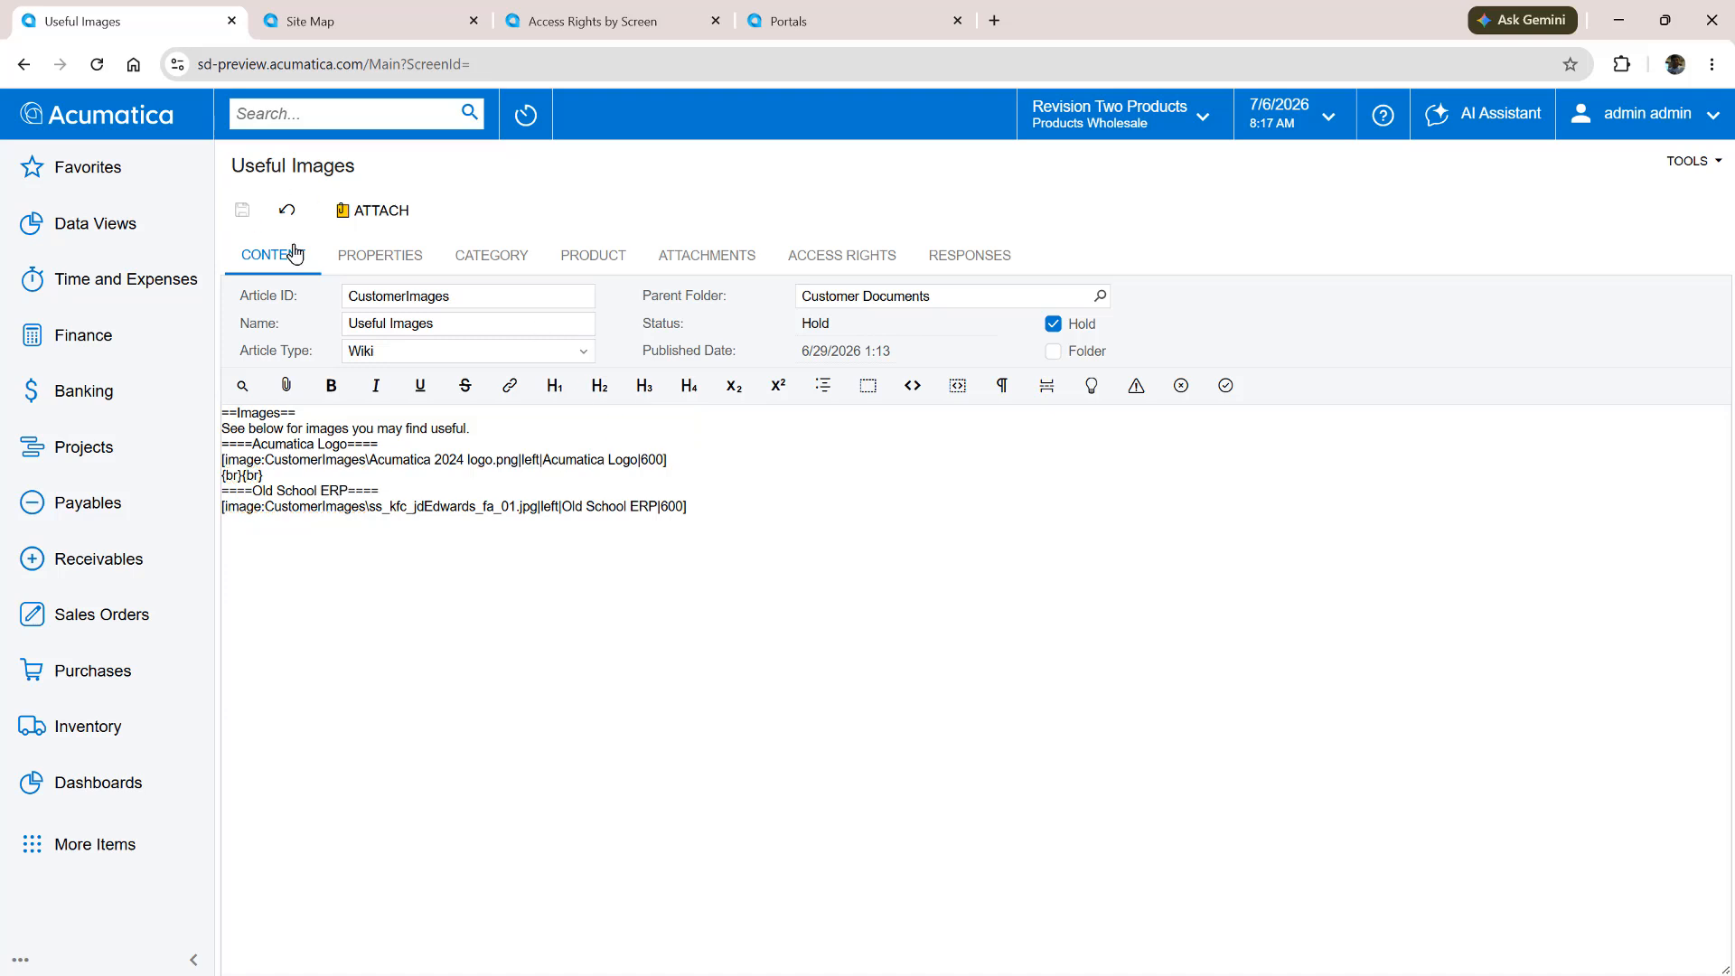
pyautogui.click(1053, 325)
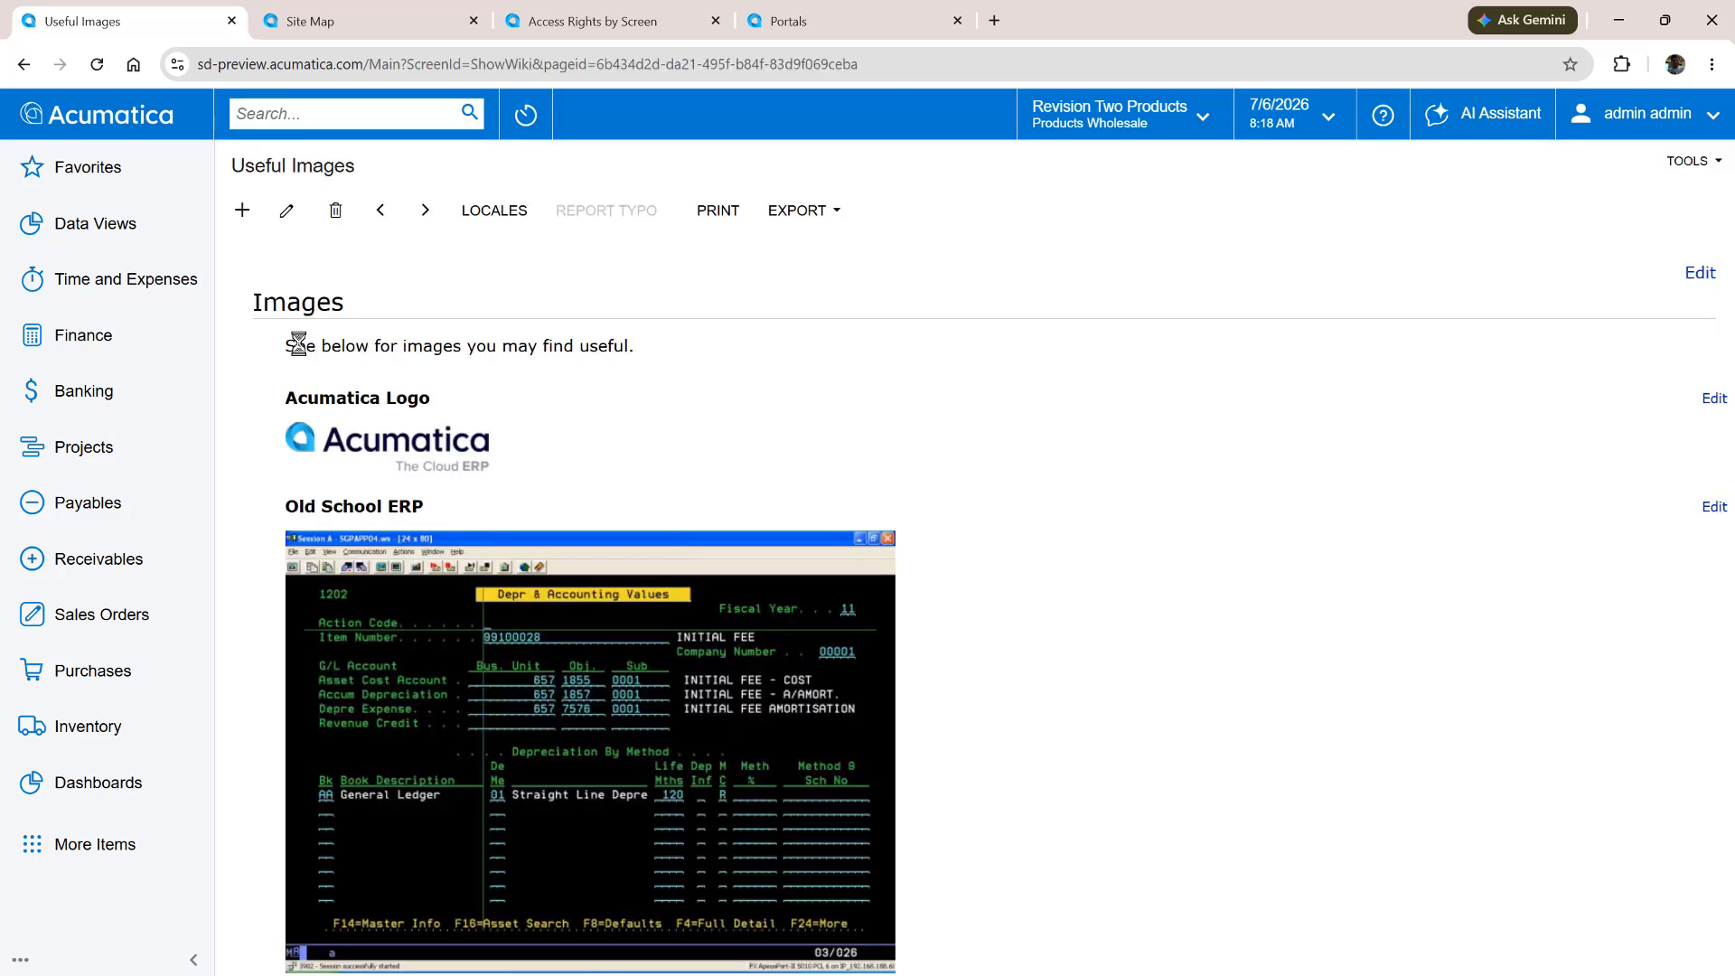
# Add a site map row with screen ID WI.00.00.10, the Classic UI, and the title Z Customer Images
pyautogui.click(332, 23)
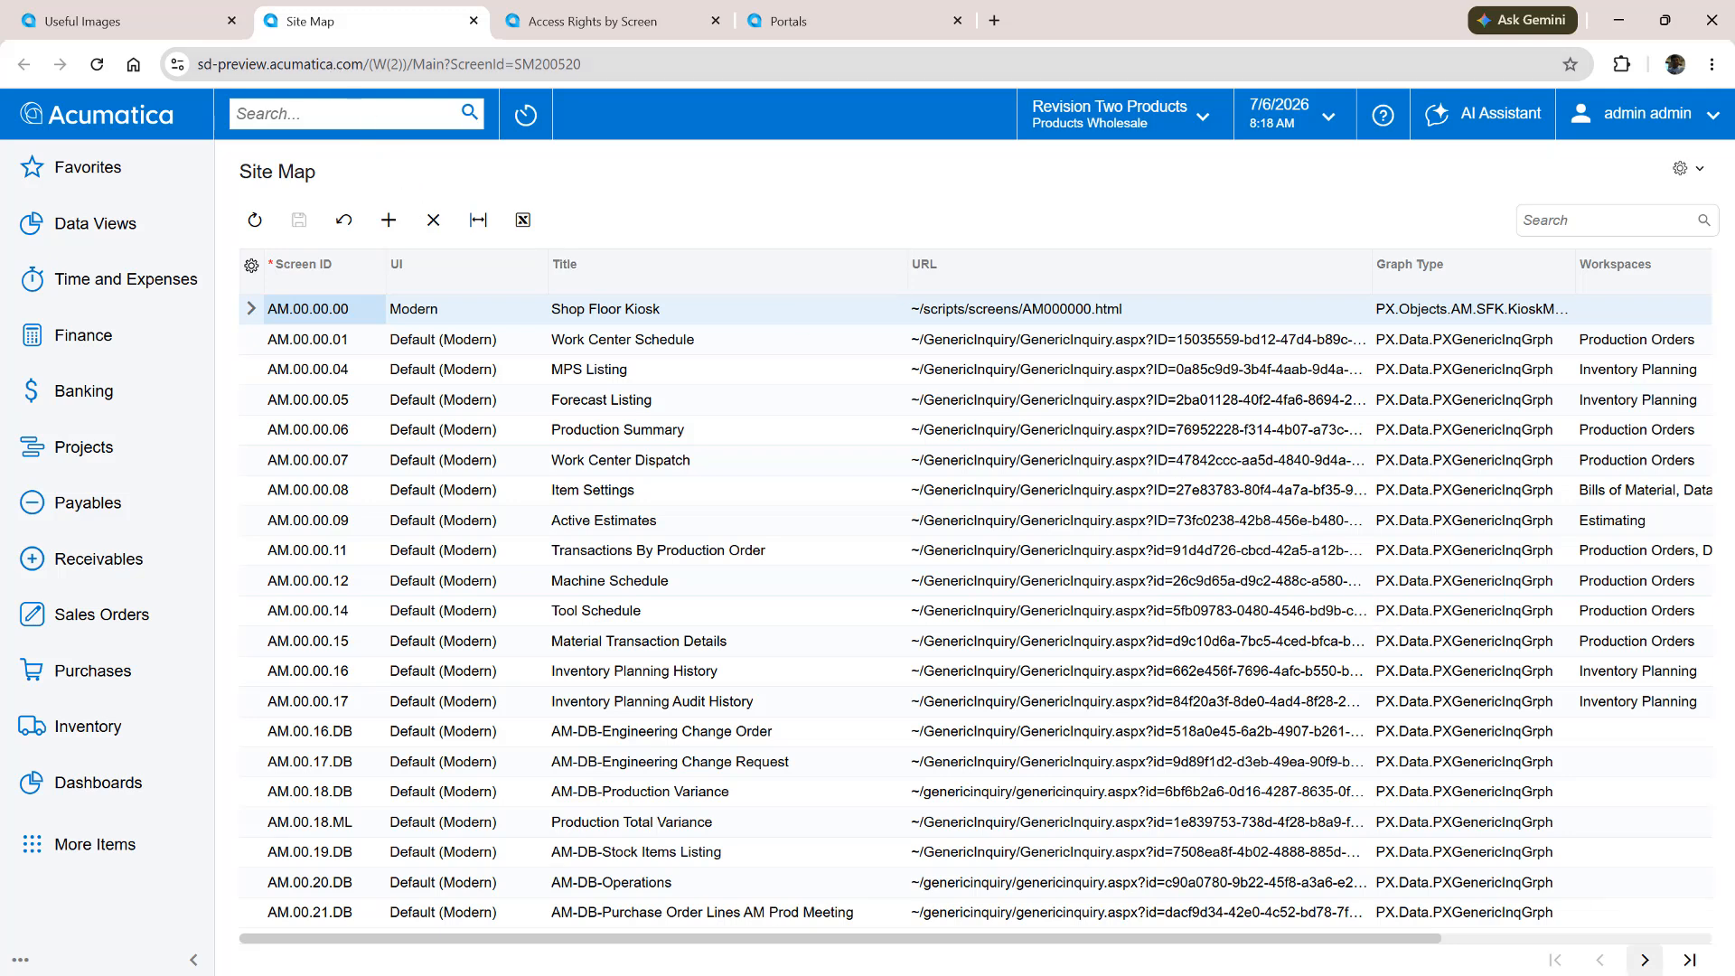
pyautogui.click(1690, 960)
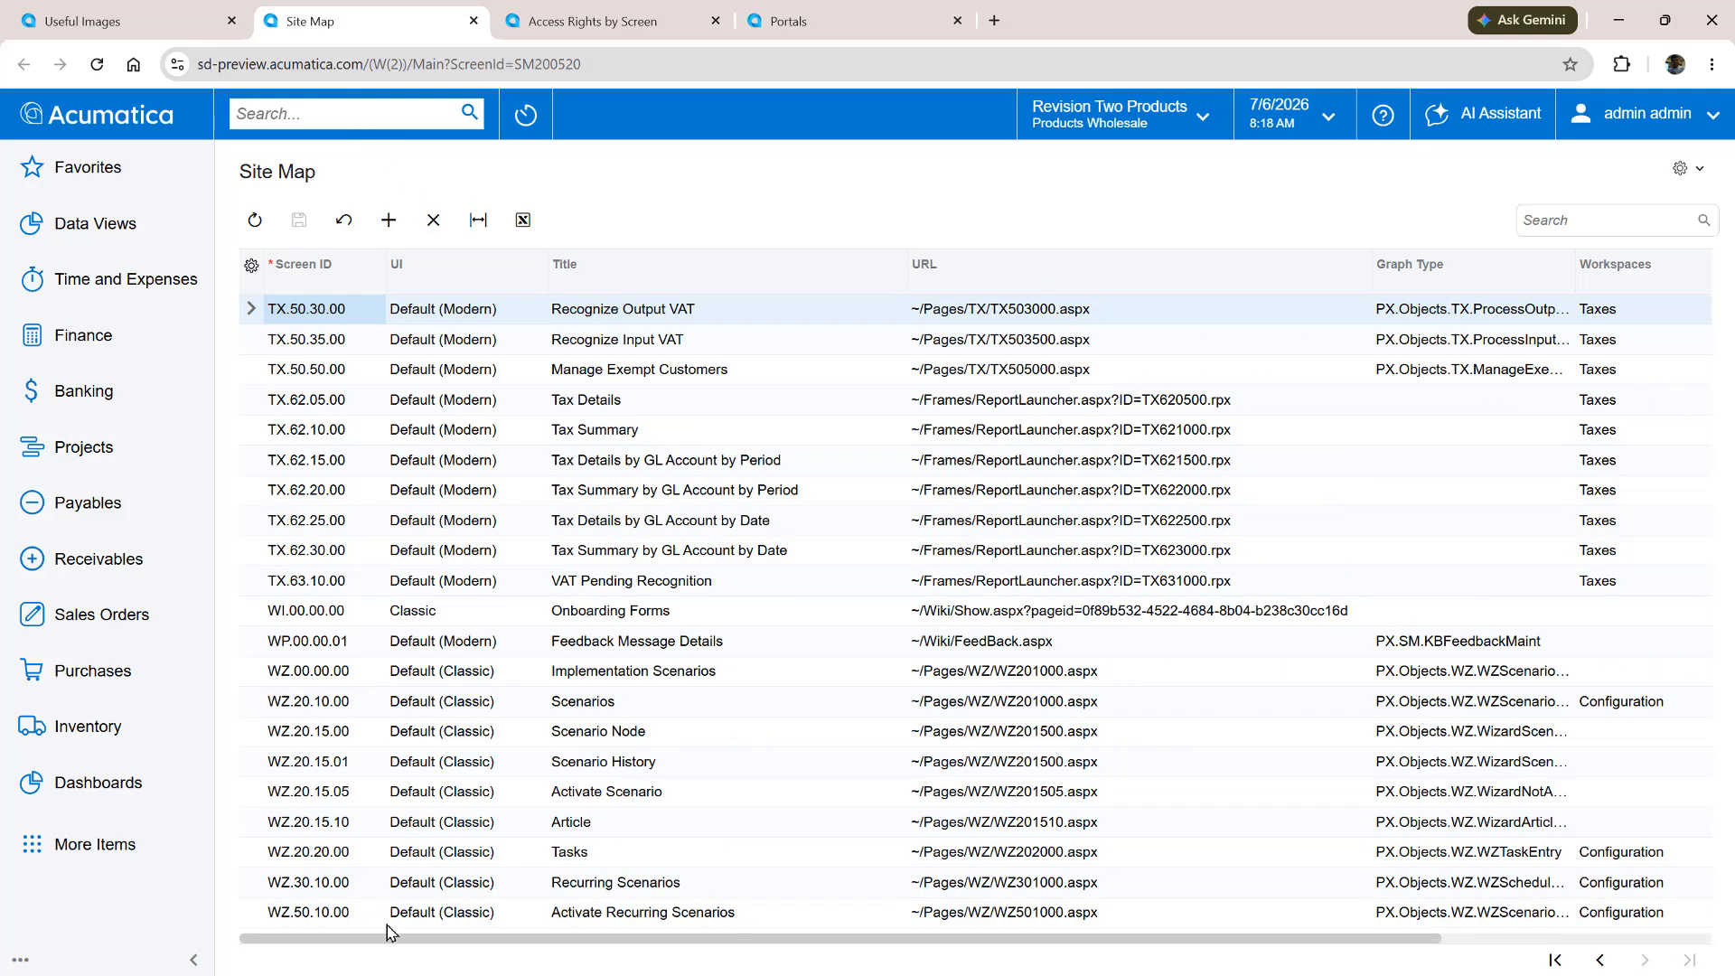
pyautogui.click(308, 615)
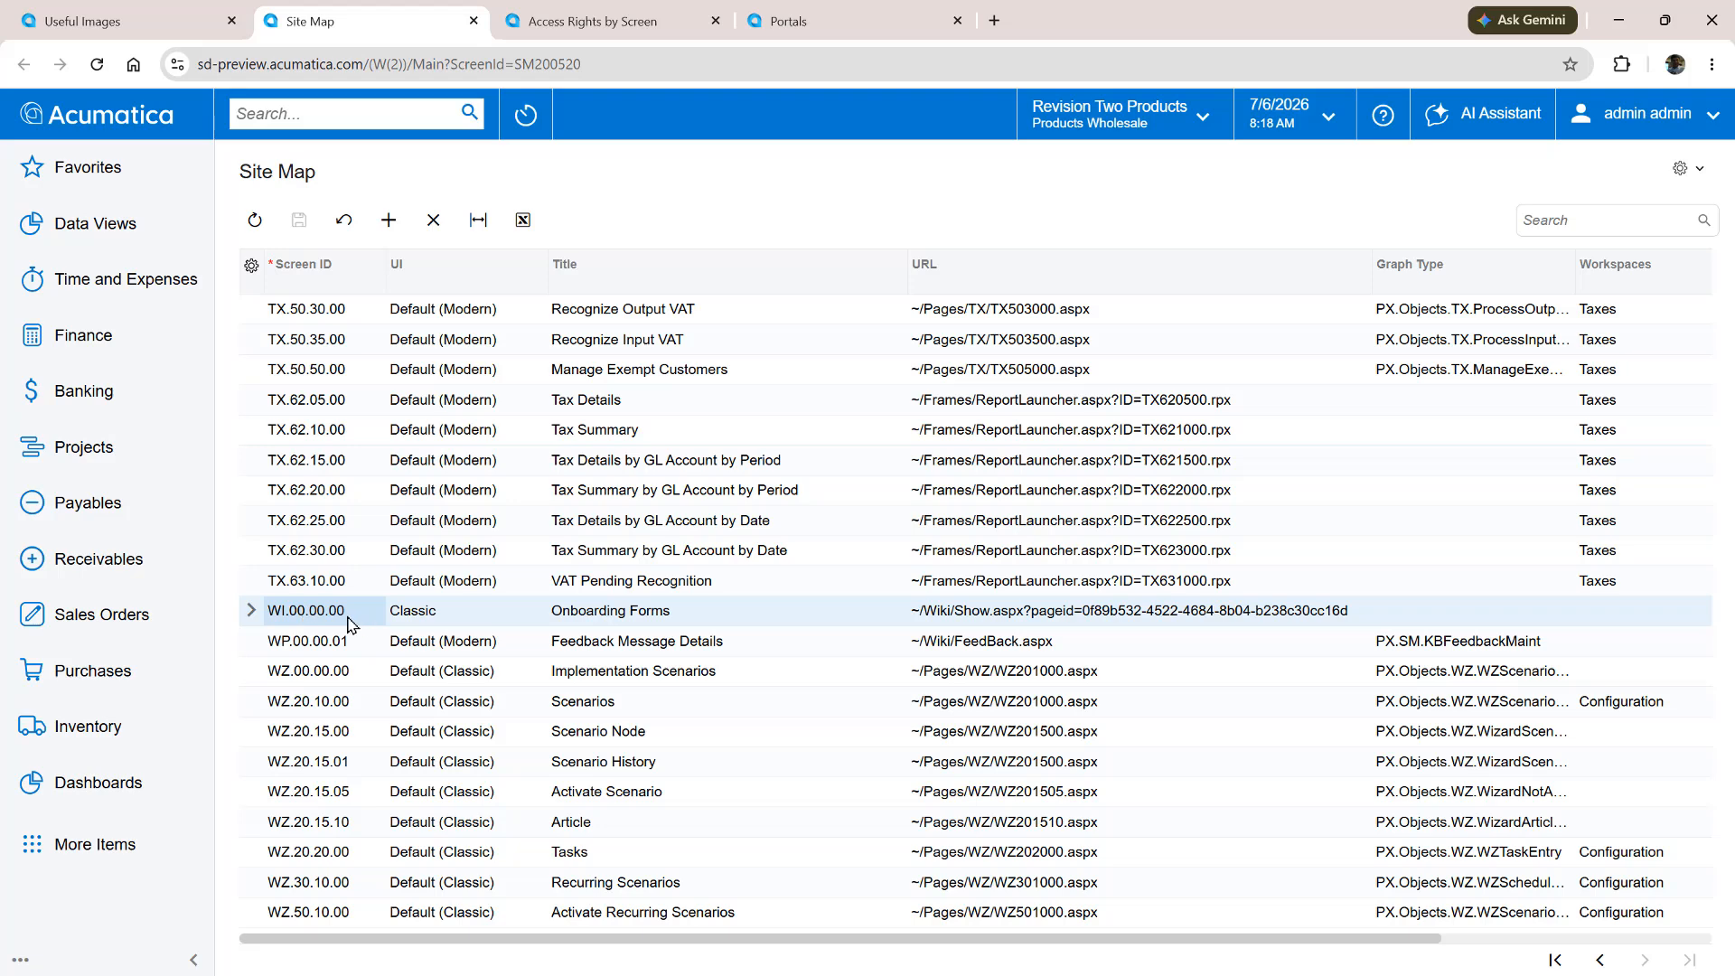
pyautogui.click(389, 219)
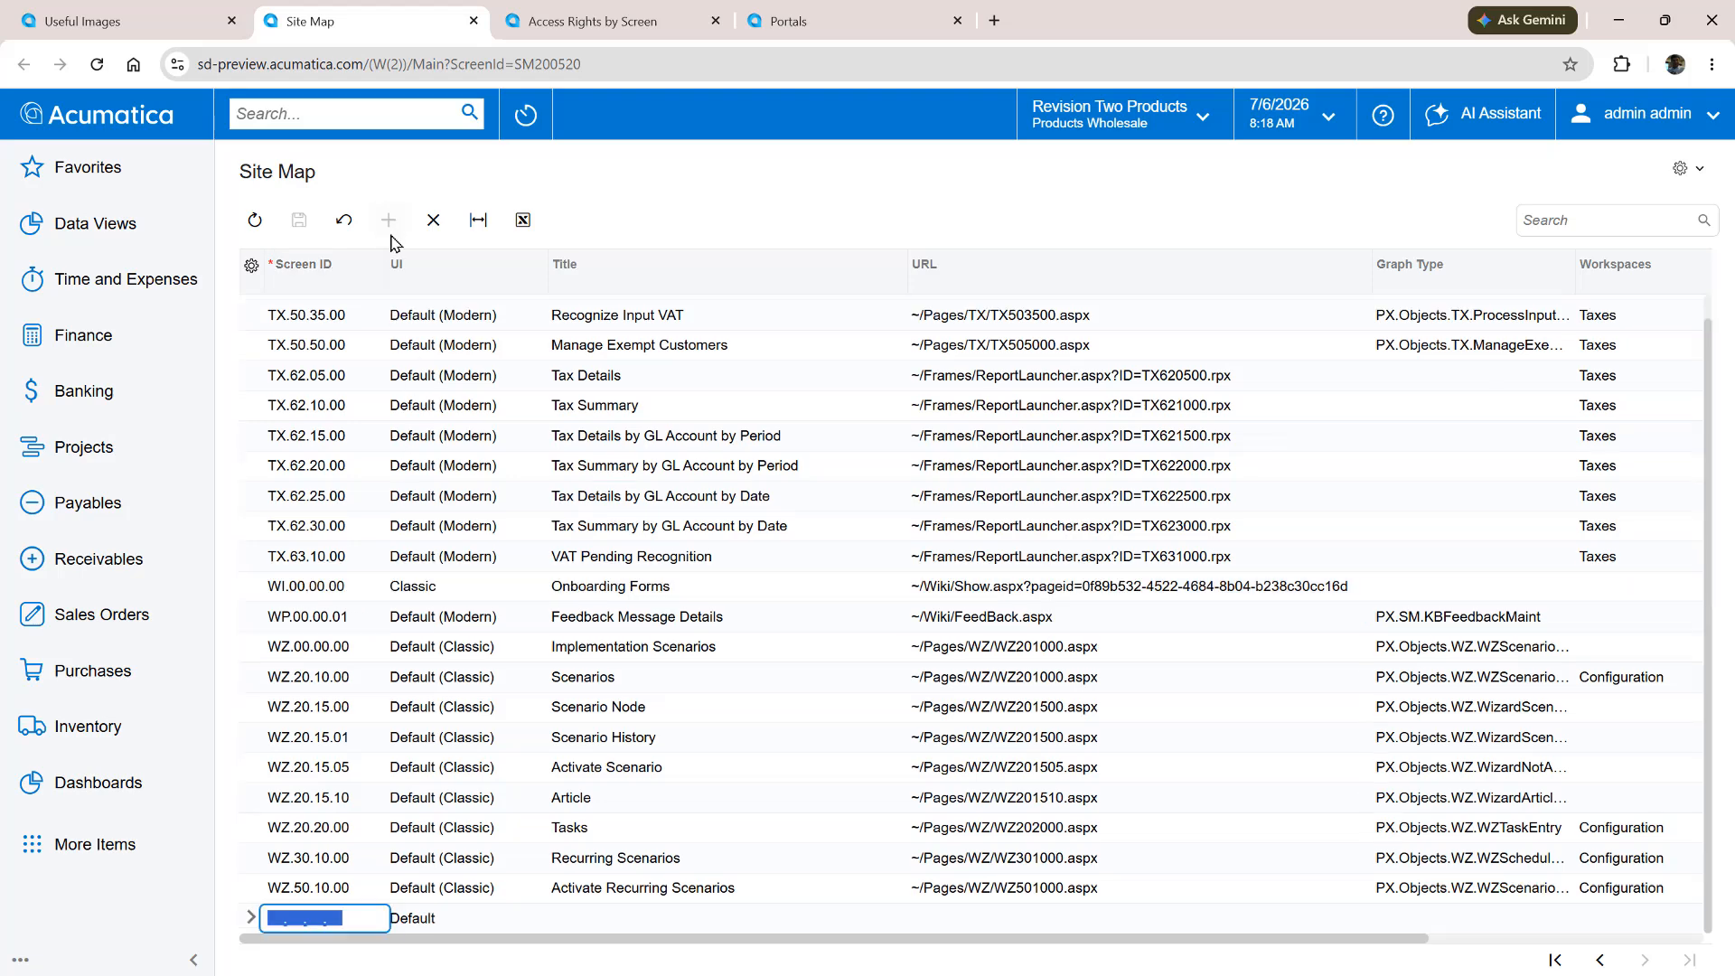
pyautogui.write('WI0000')
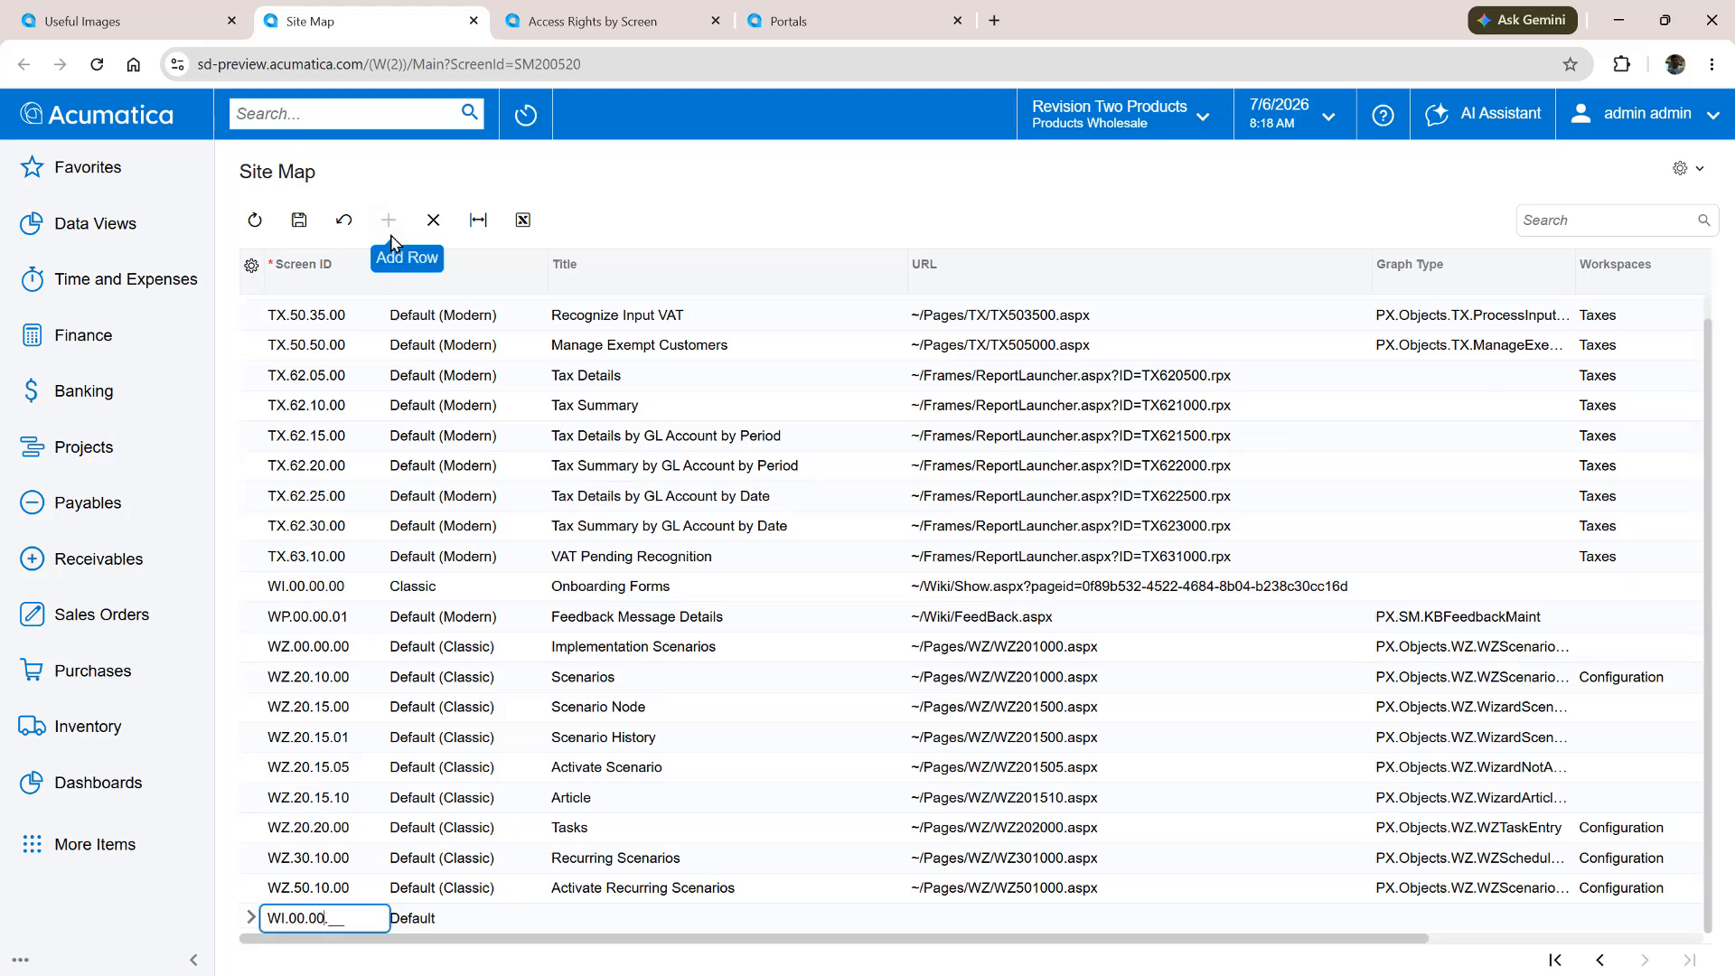
pyautogui.write('00')
pyautogui.press('Tab')
pyautogui.press('c')
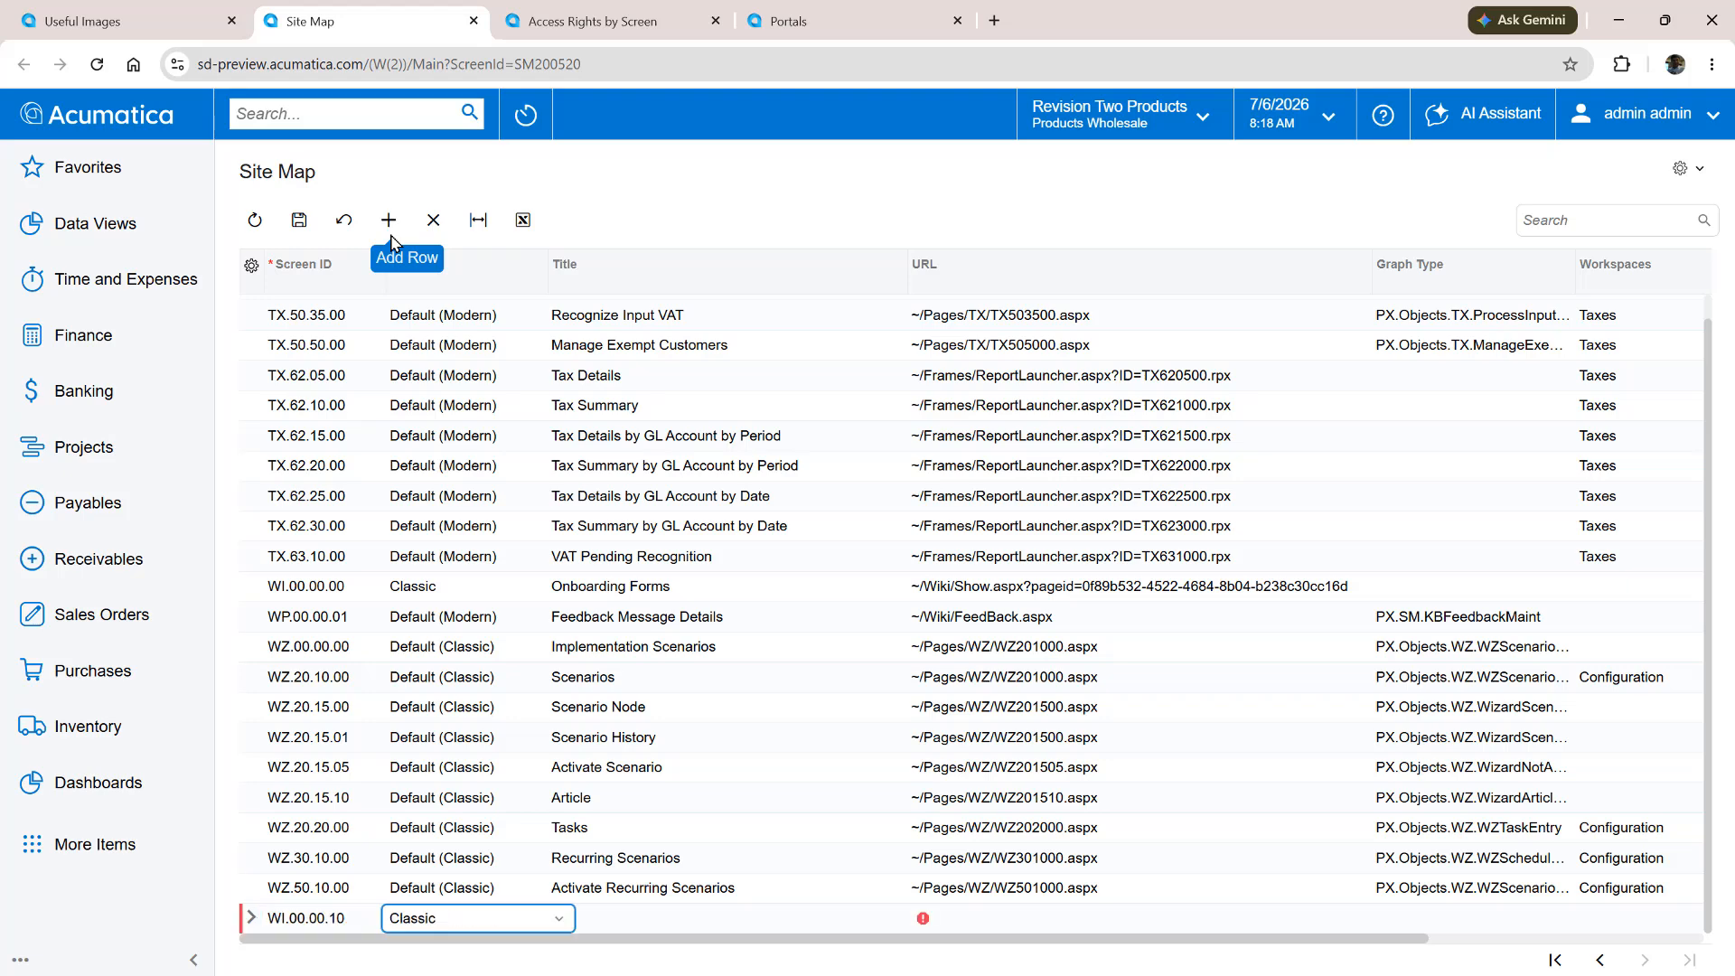
pyautogui.press('Tab')
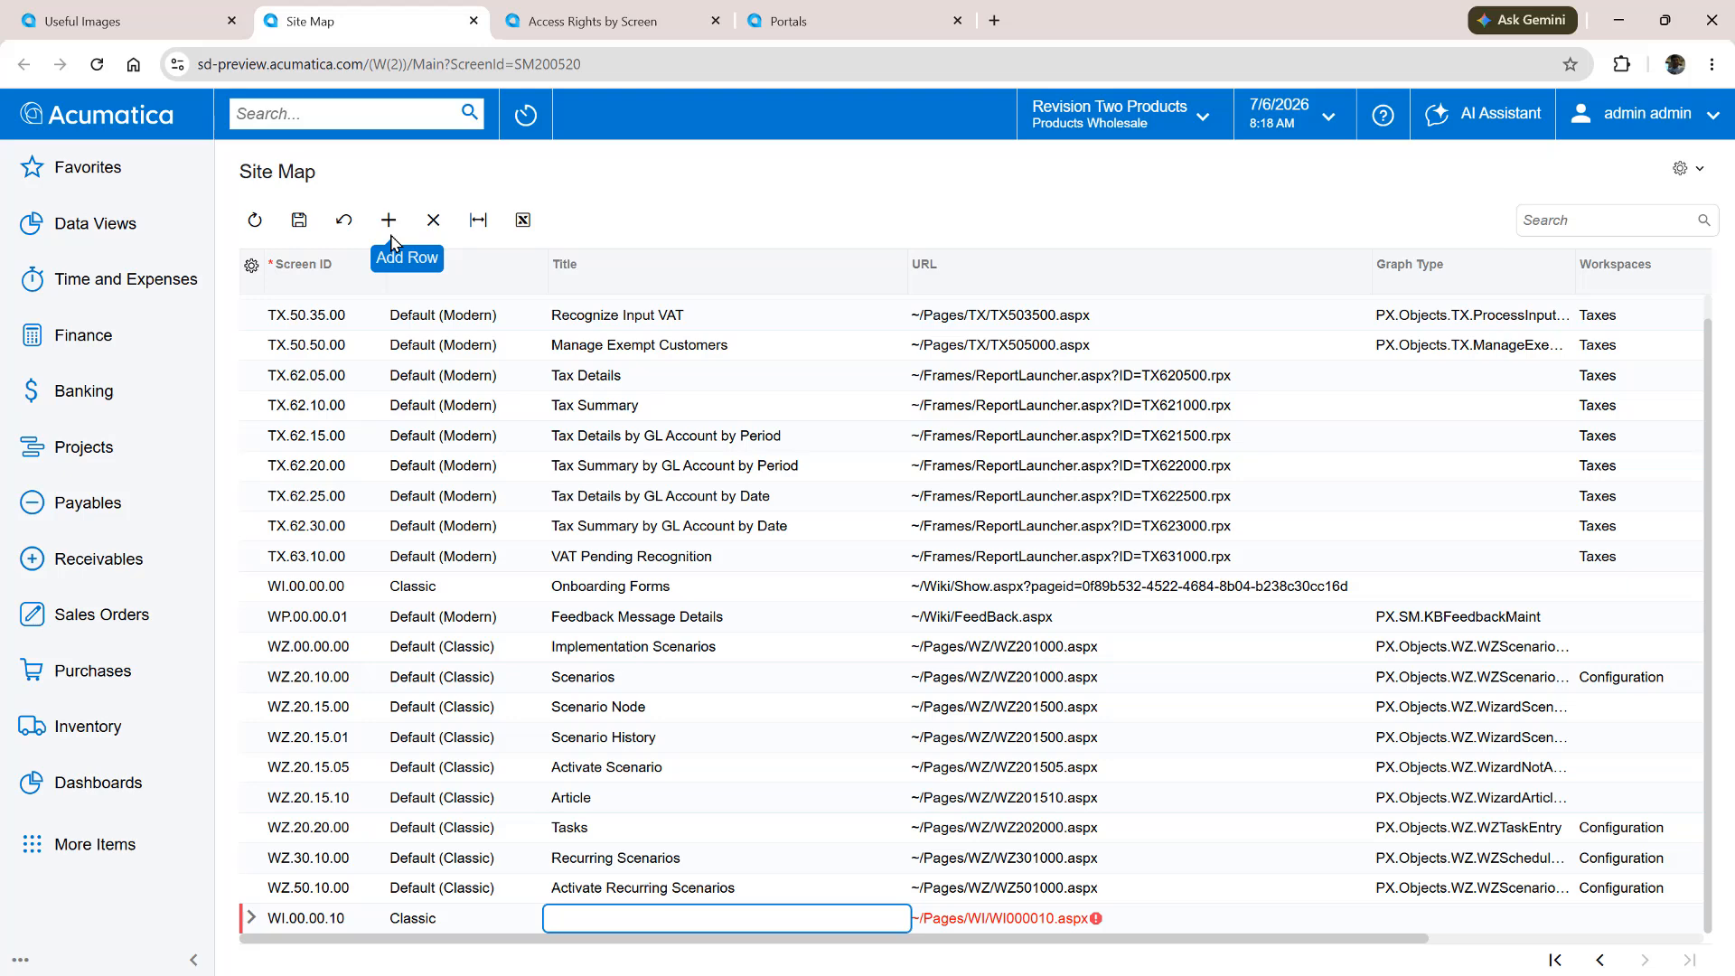
pyautogui.write('Customer Images')
pyautogui.press('Tab')
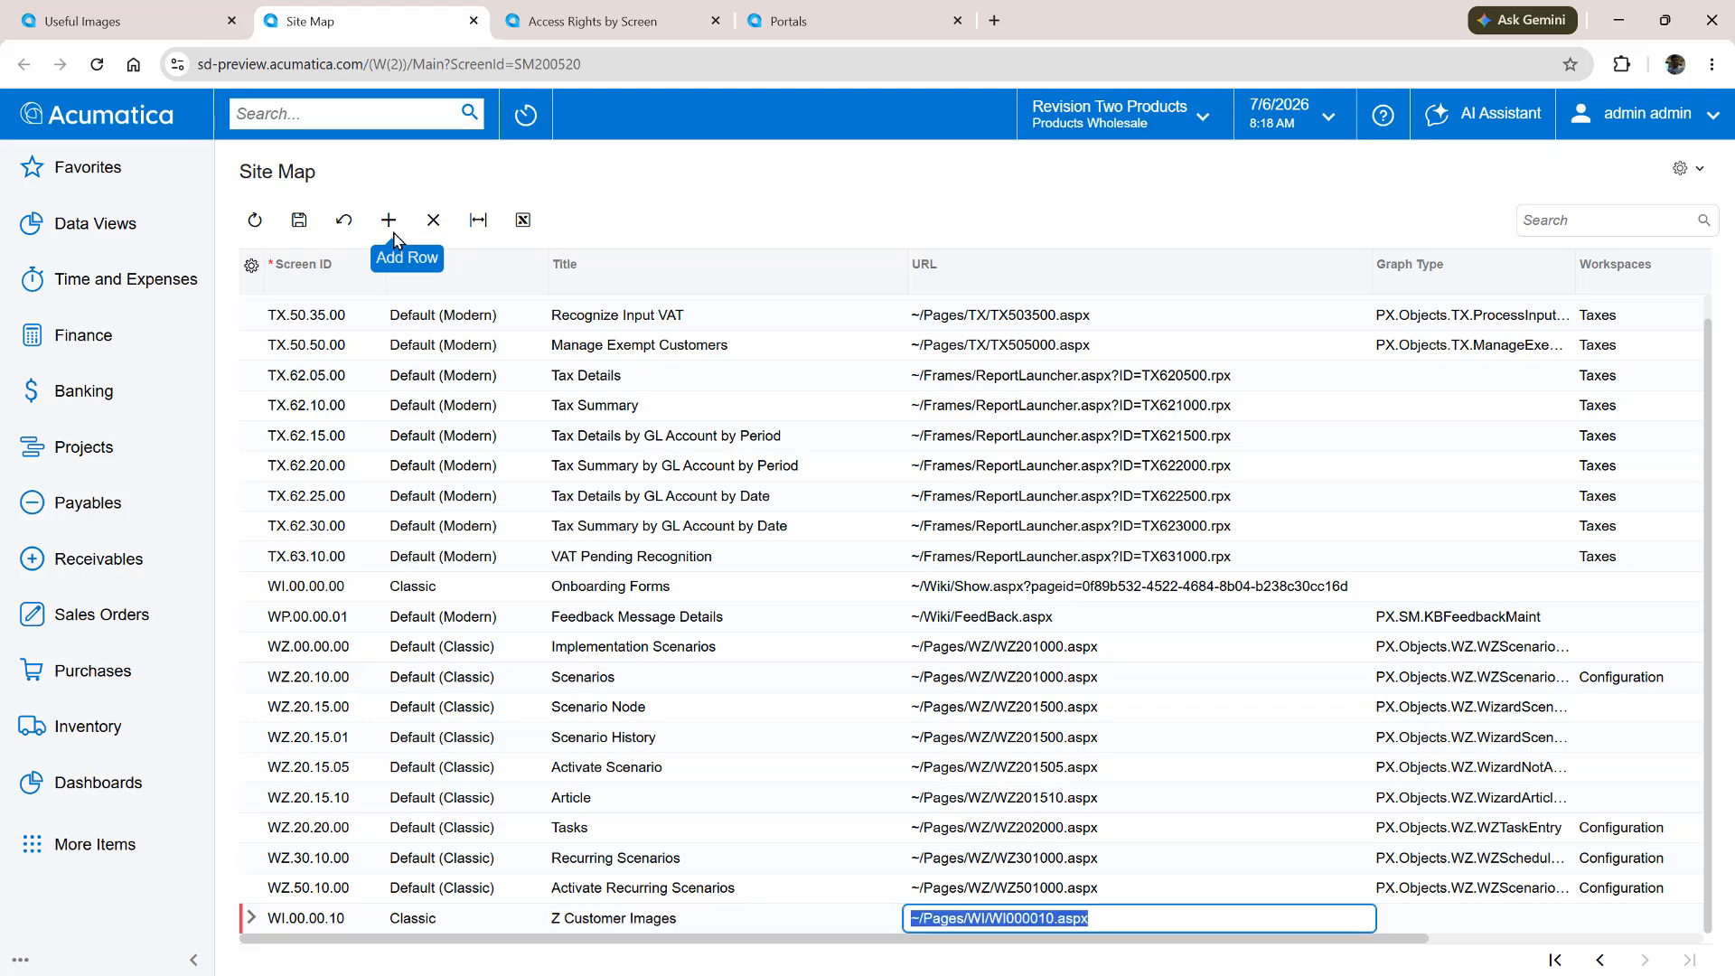
# Copy the Onboarding Forms URL into the Z Customer Images row and trim it to ~/Wiki/Show.aspx?pageid=
pyautogui.click(1044, 587)
pyautogui.hotkey('ctrl', 'c')
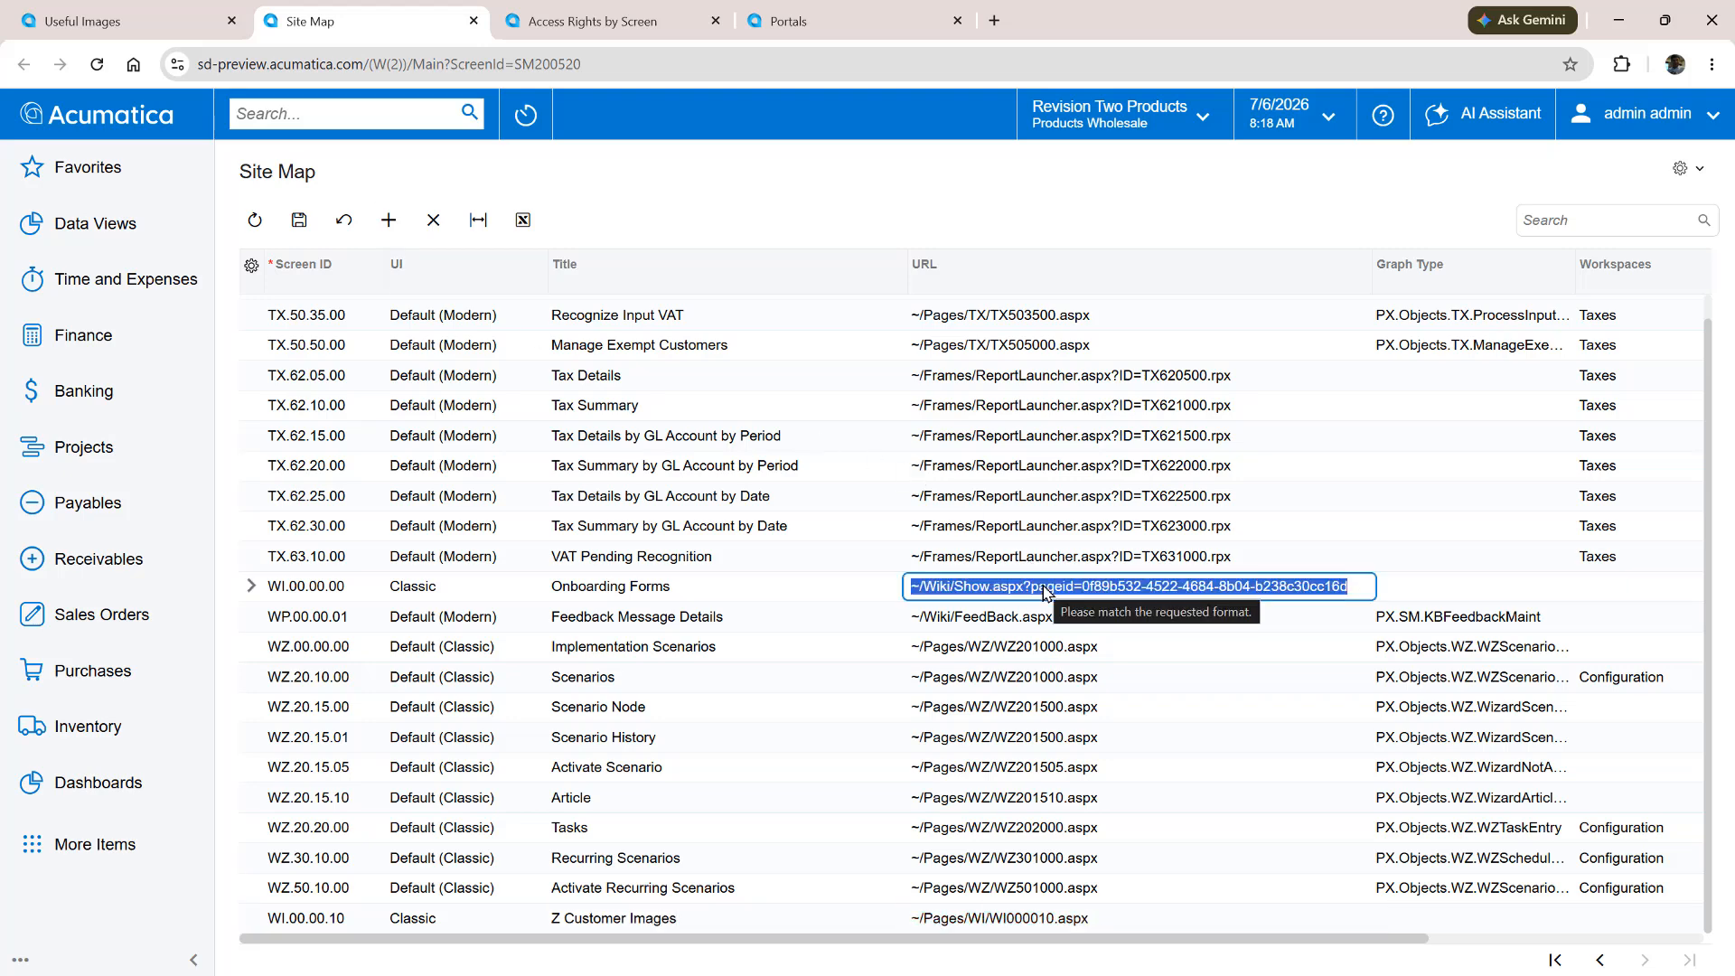
pyautogui.click(992, 919)
pyautogui.hotkey('ctrl', 'v')
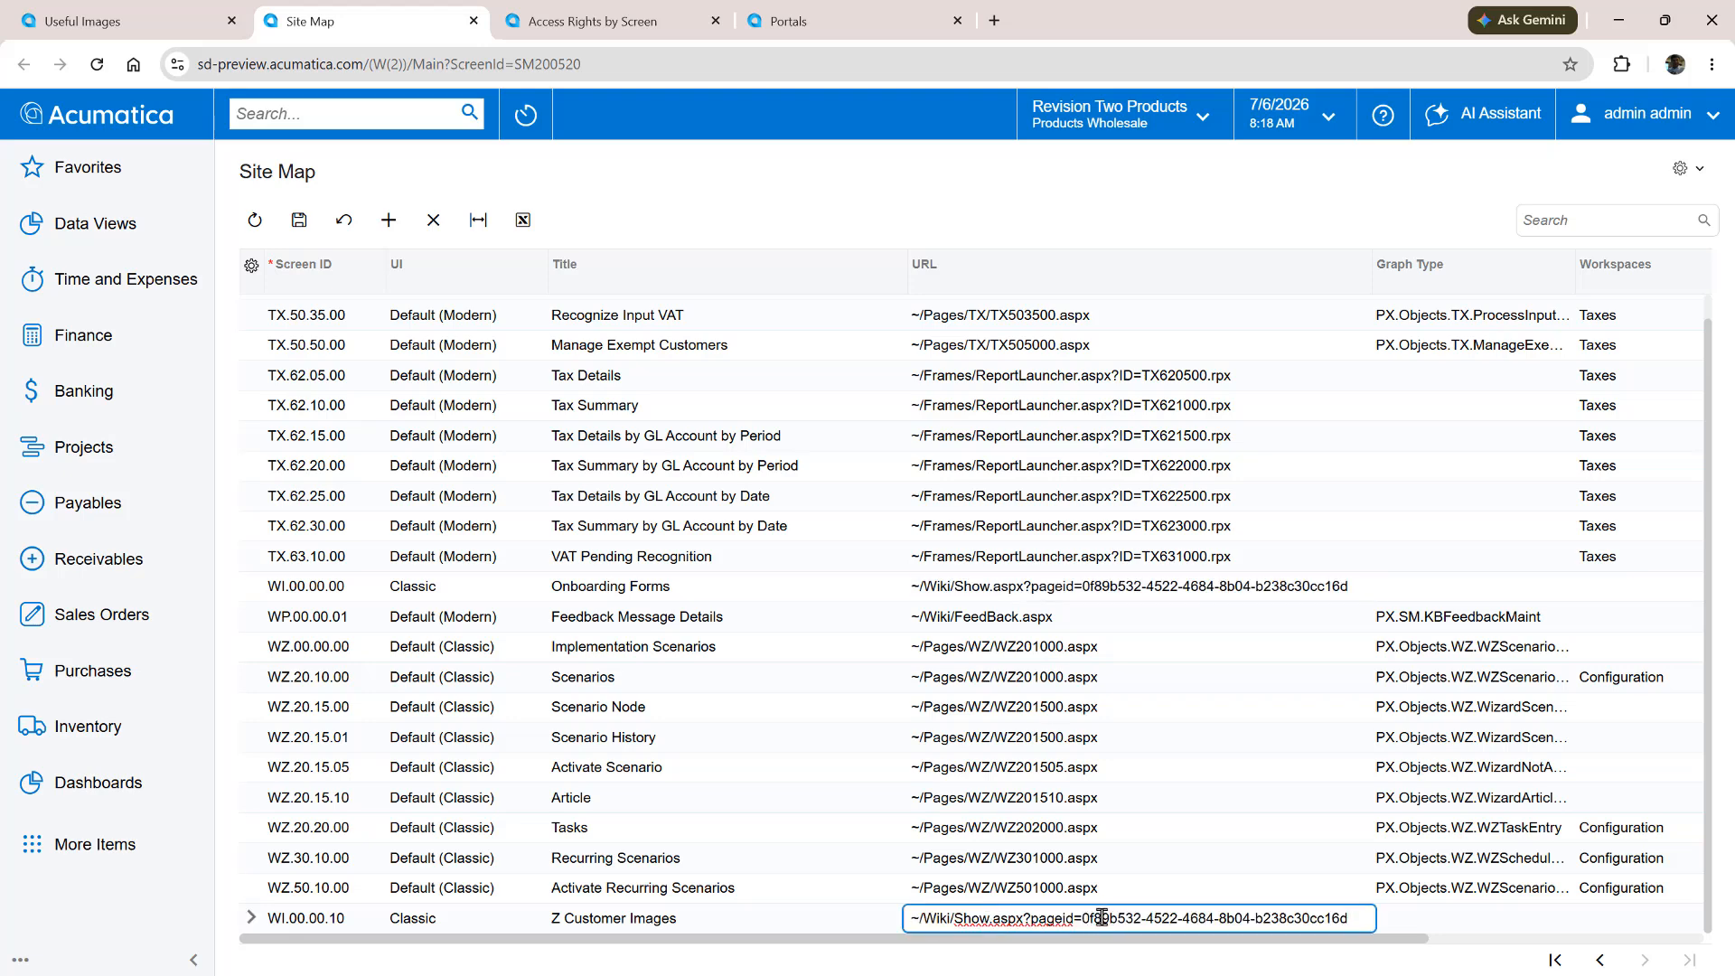
pyautogui.moveTo(1087, 917); pyautogui.dragTo(1374, 919)
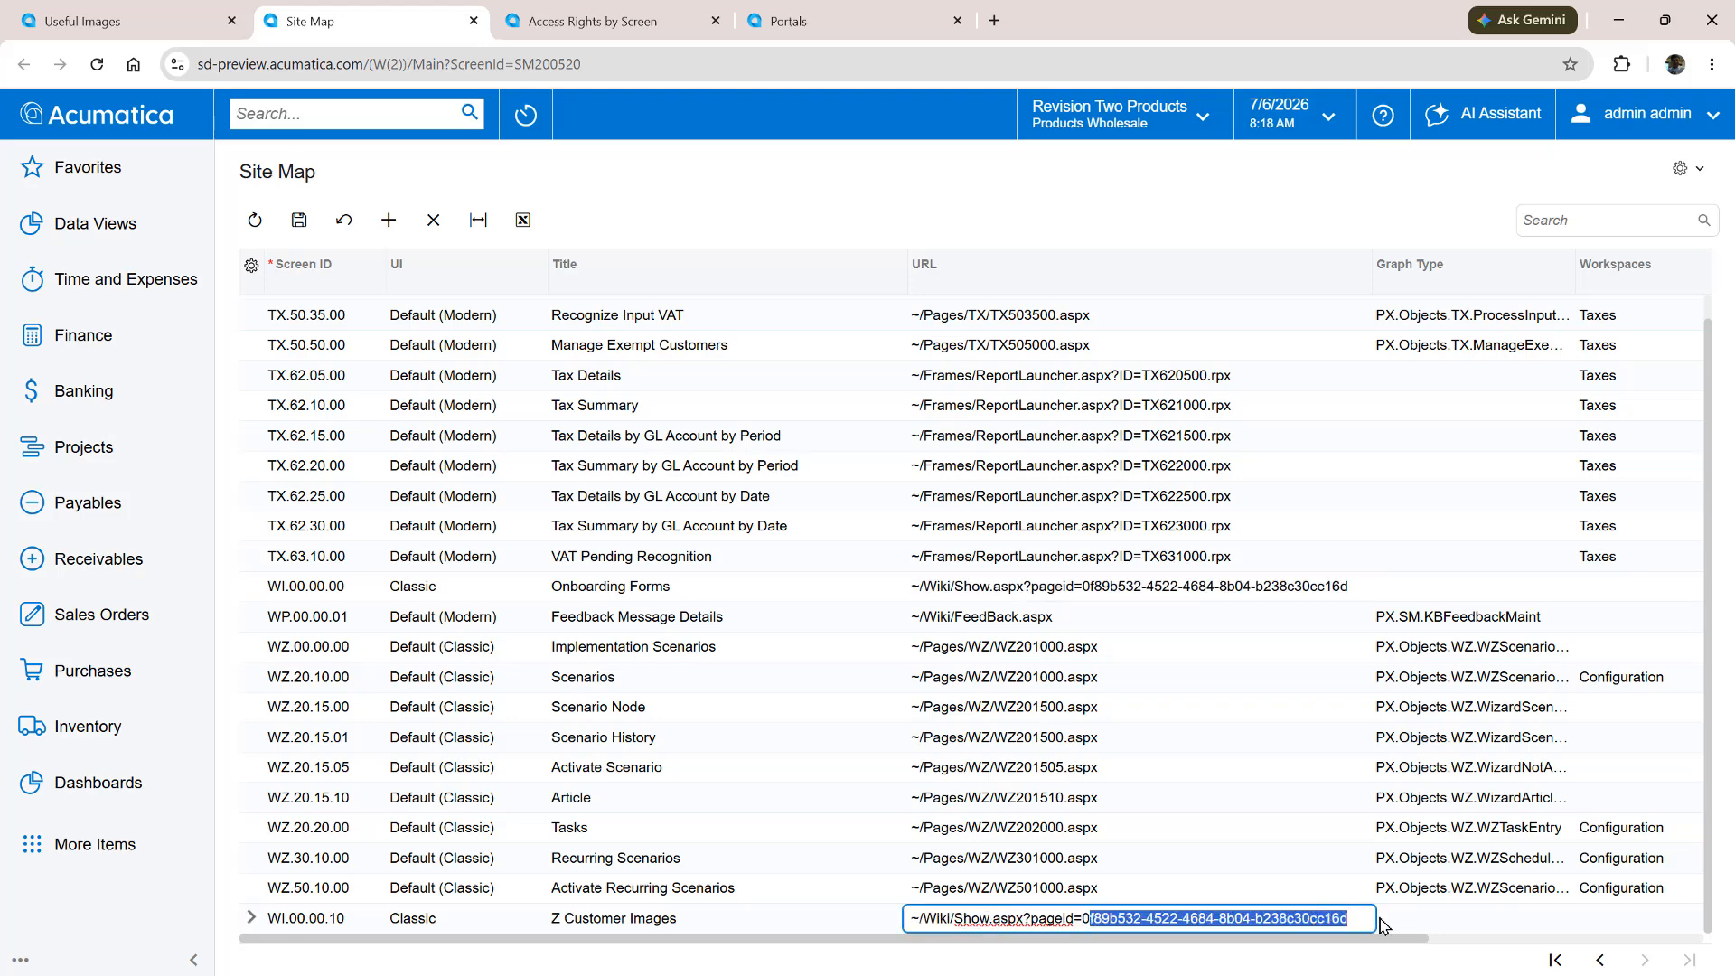
pyautogui.press('BackSpace')
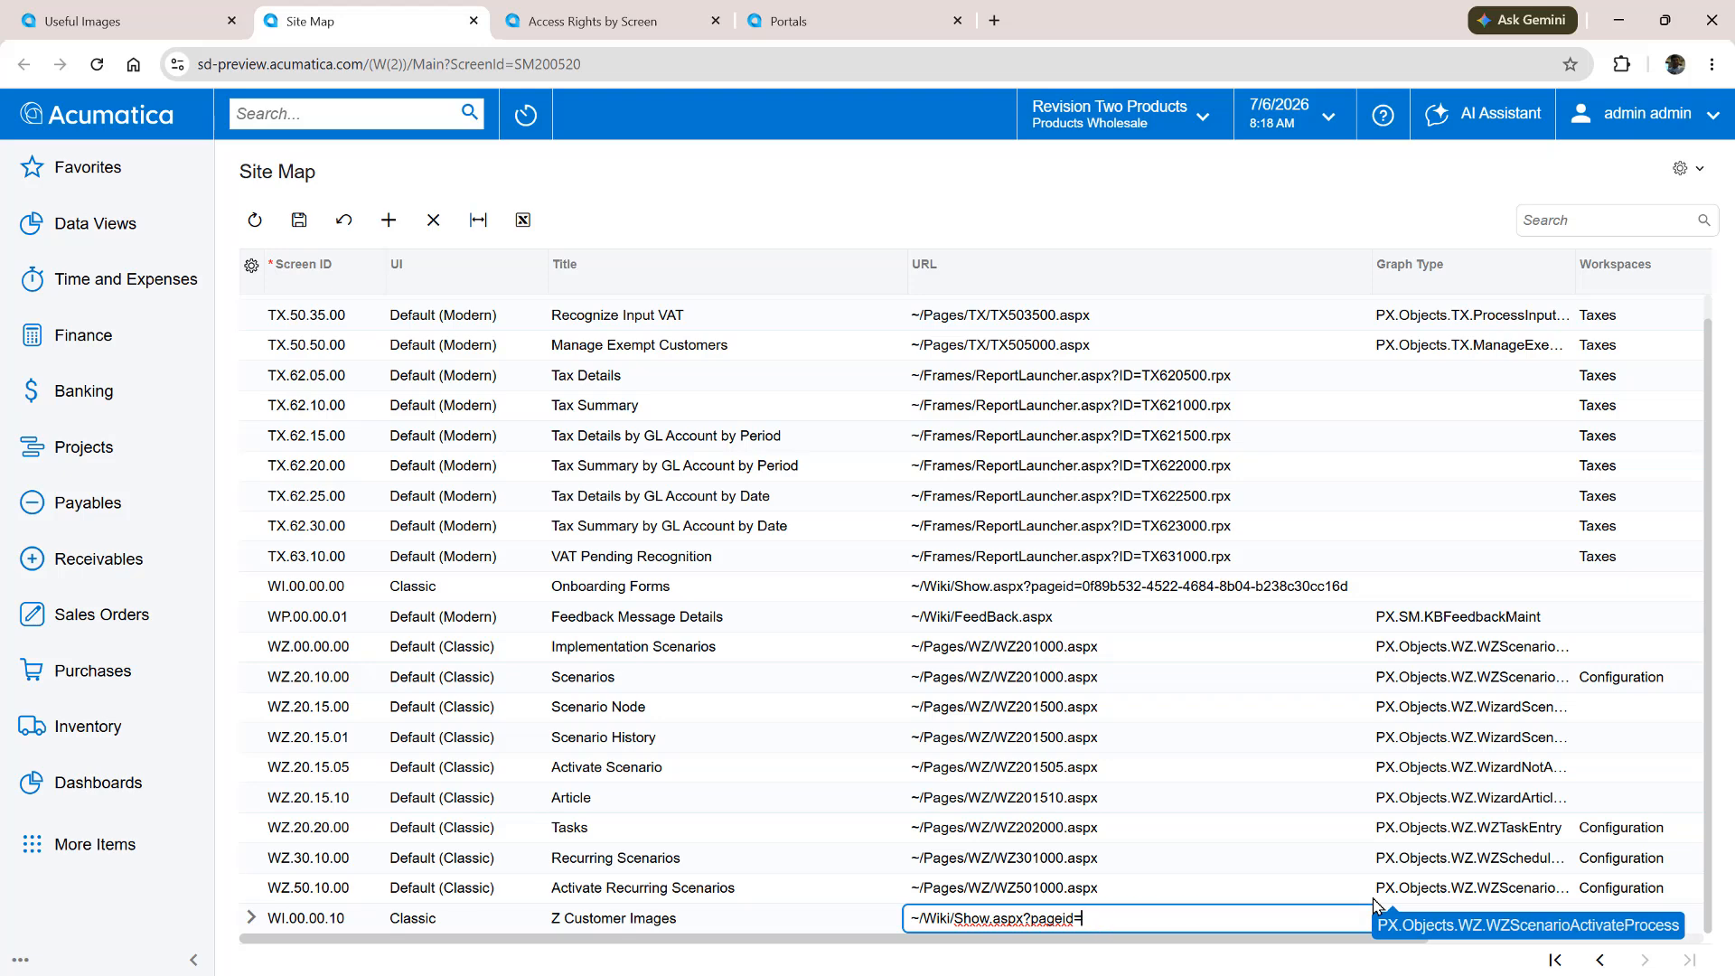
# Append the page ID from the Useful Images article's address to the Z Customer Images URL and save the site map
pyautogui.click(107, 28)
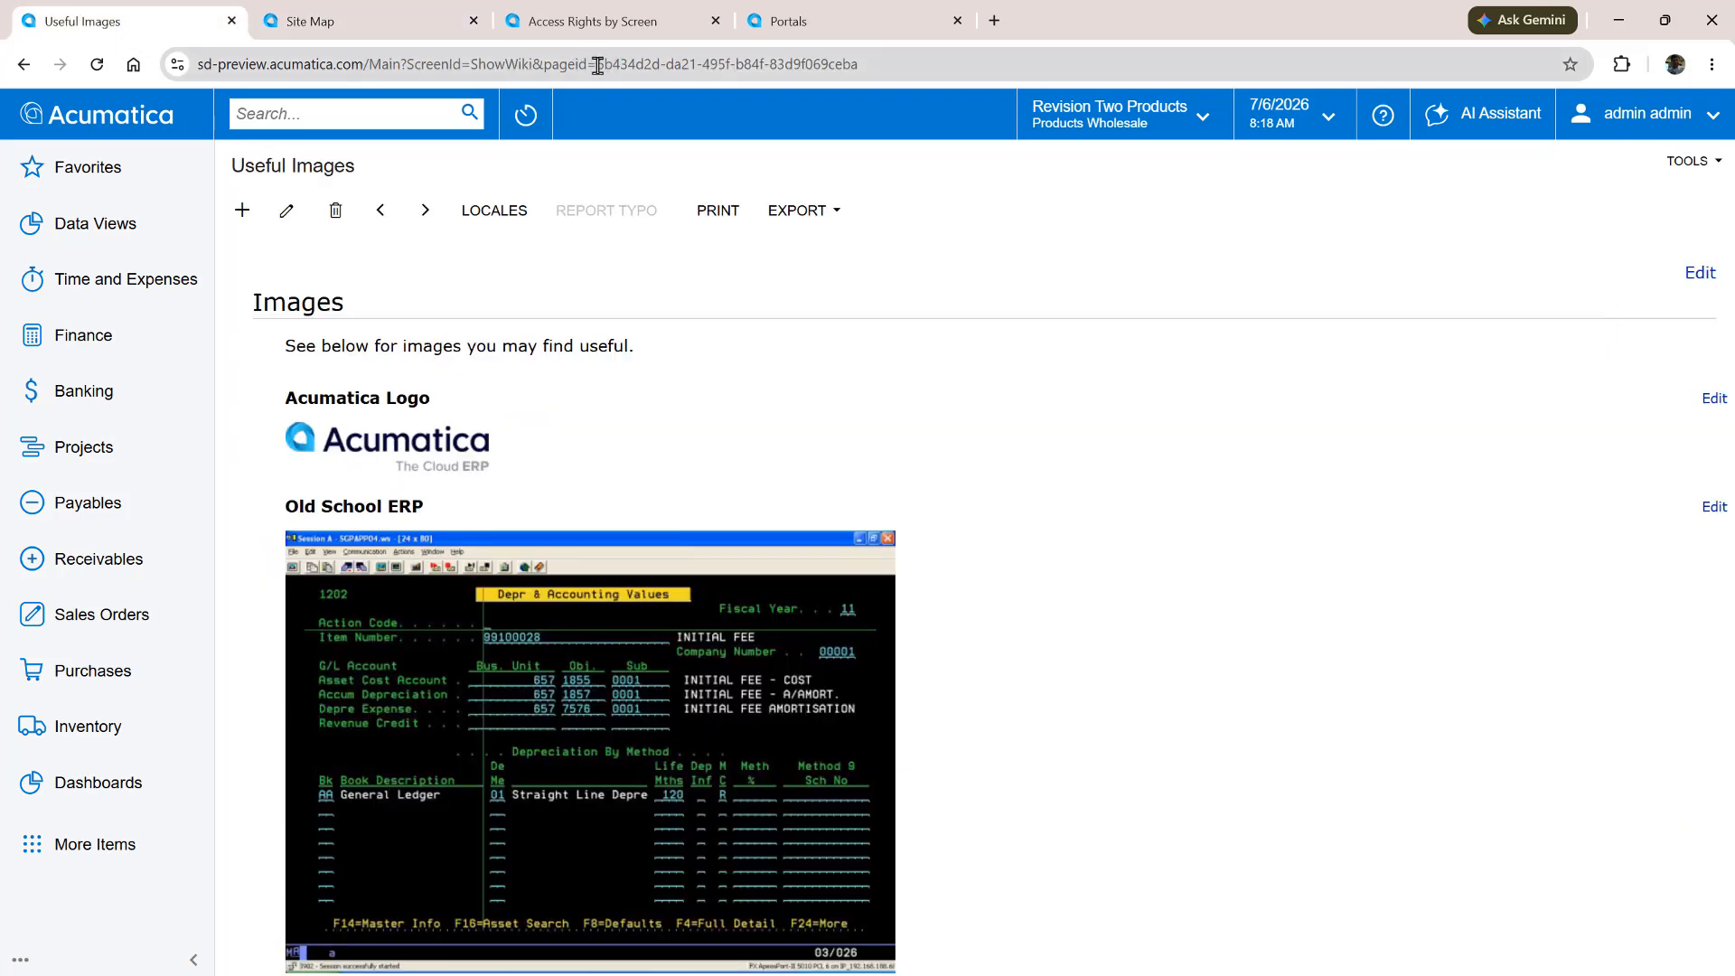
pyautogui.moveTo(598, 65); pyautogui.dragTo(895, 65)
pyautogui.hotkey('ctrl', 'c')
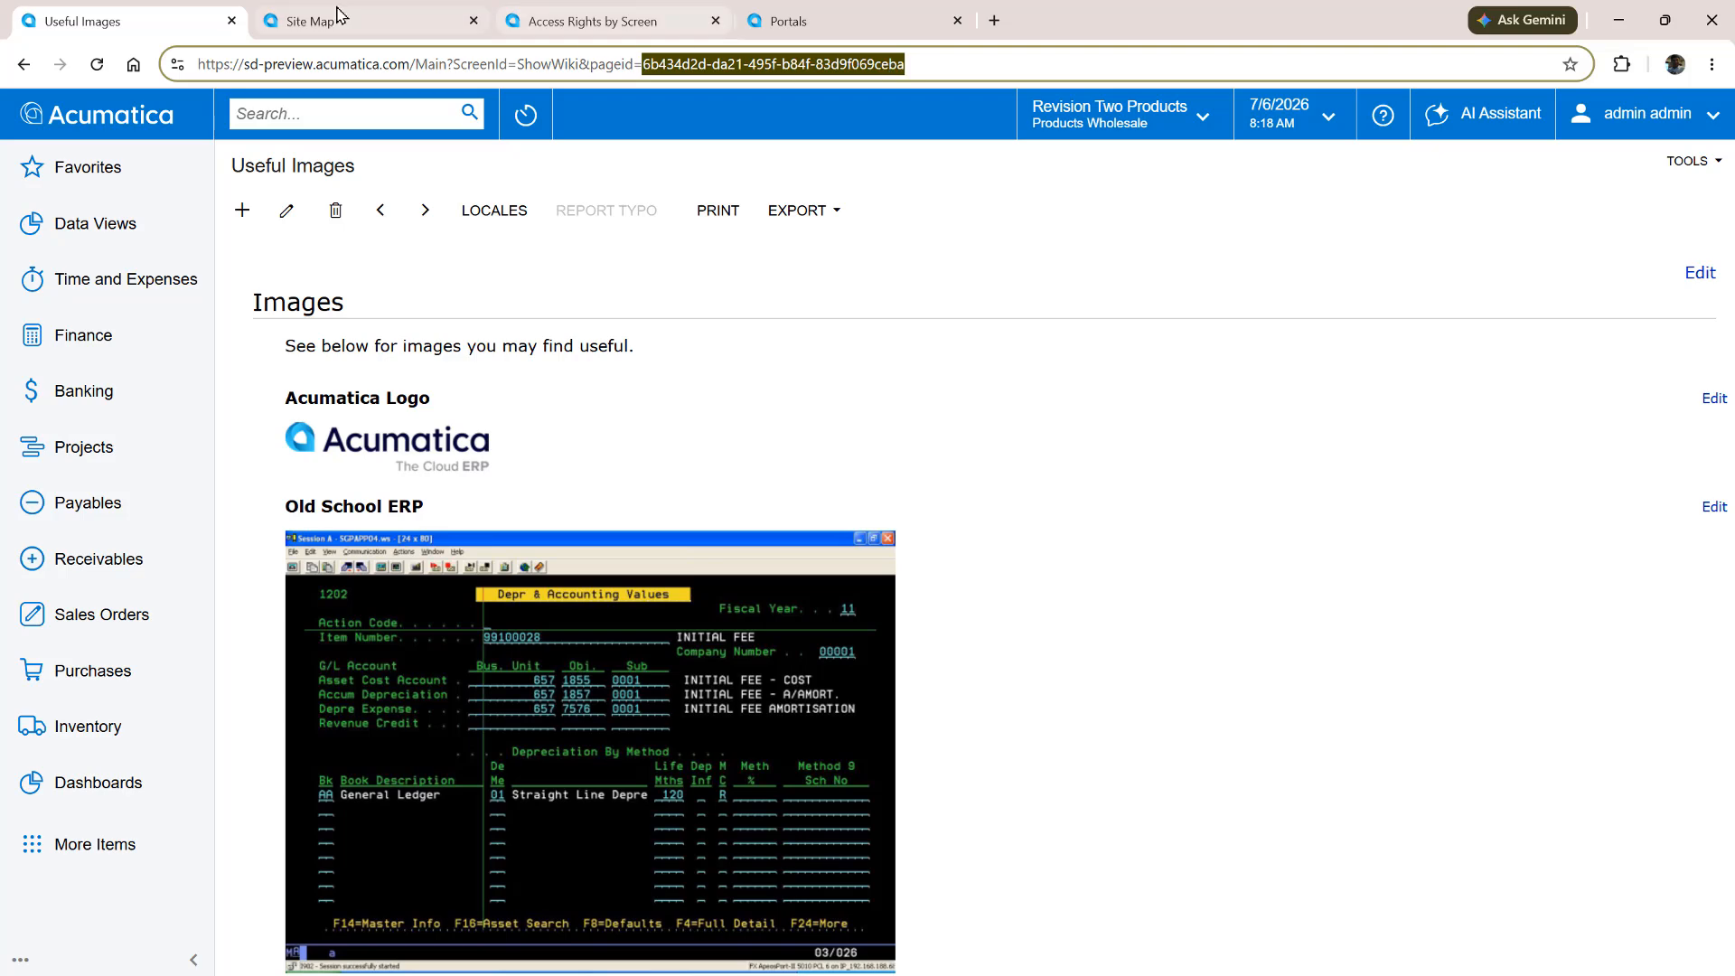
pyautogui.click(337, 14)
pyautogui.click(1116, 924)
pyautogui.hotkey('ctrl', 'v')
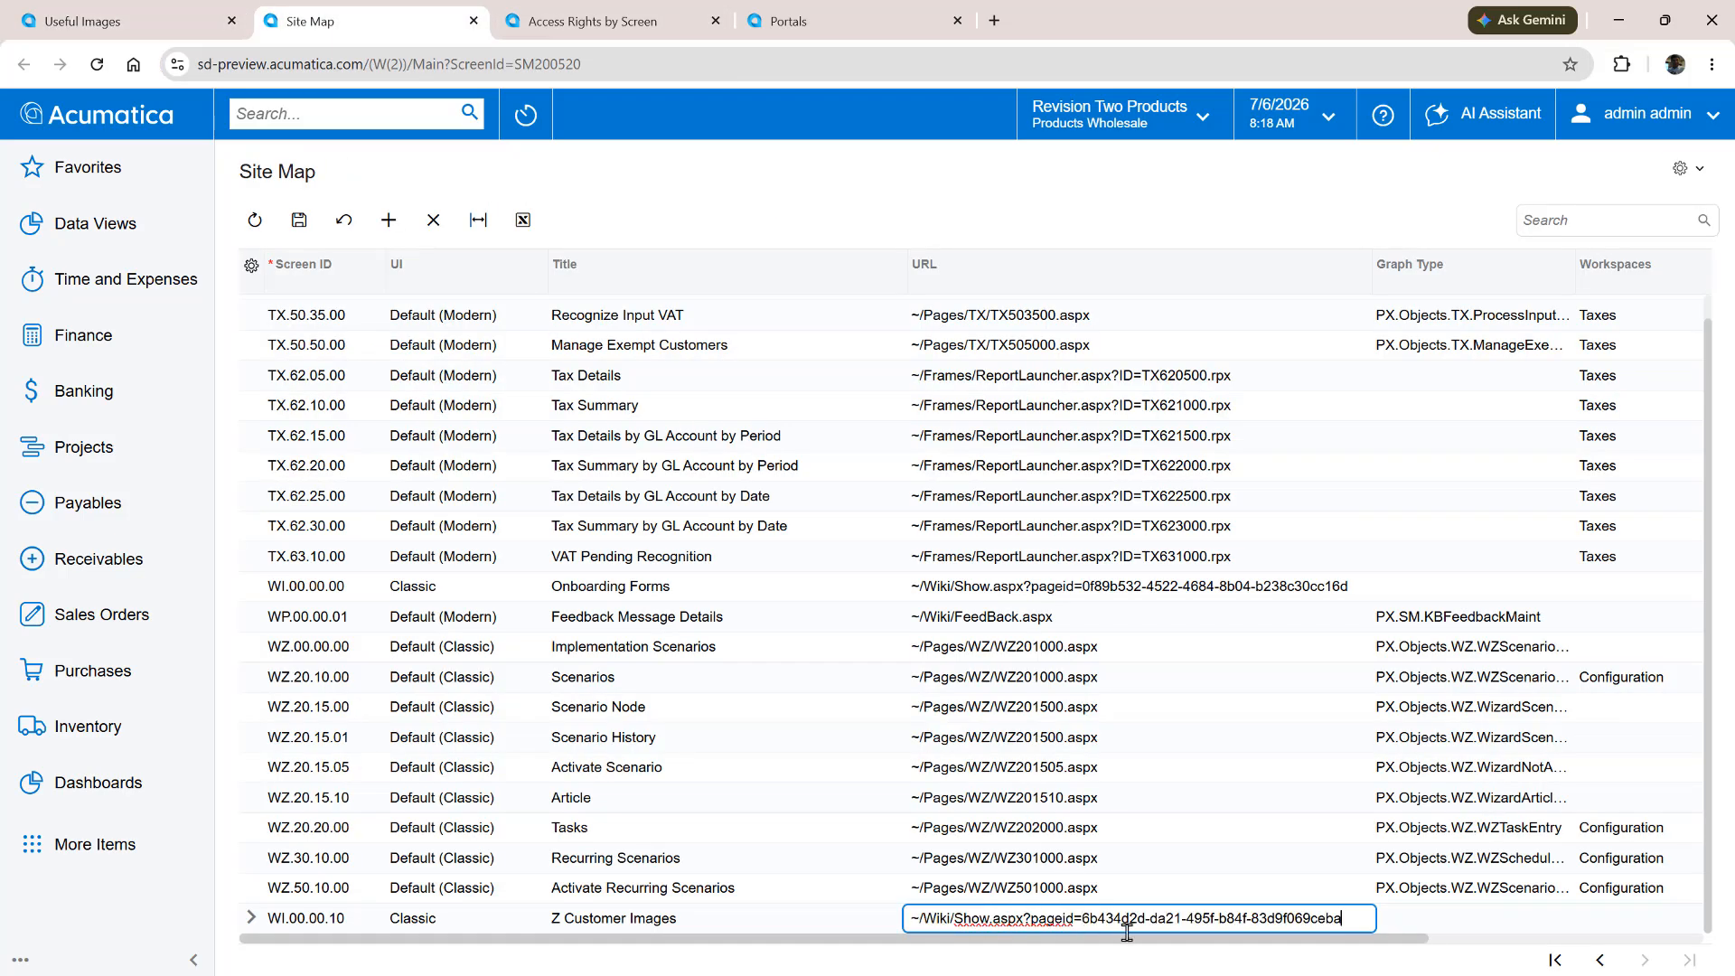
pyautogui.press('Tab')
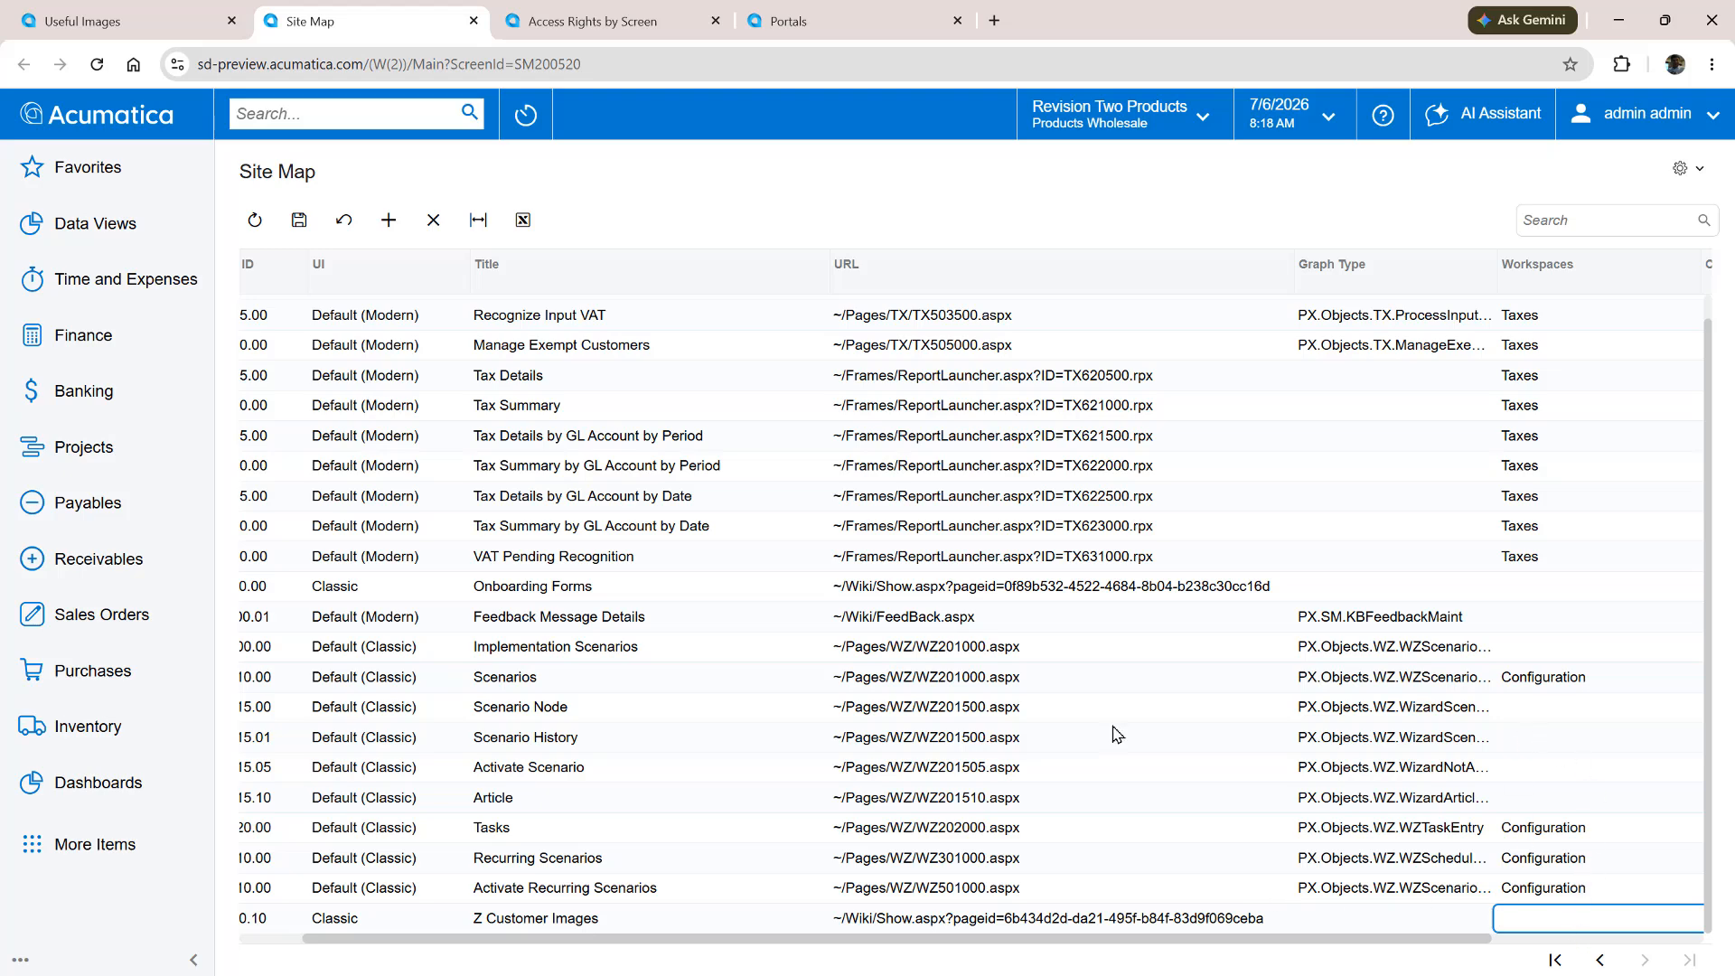
pyautogui.click(300, 221)
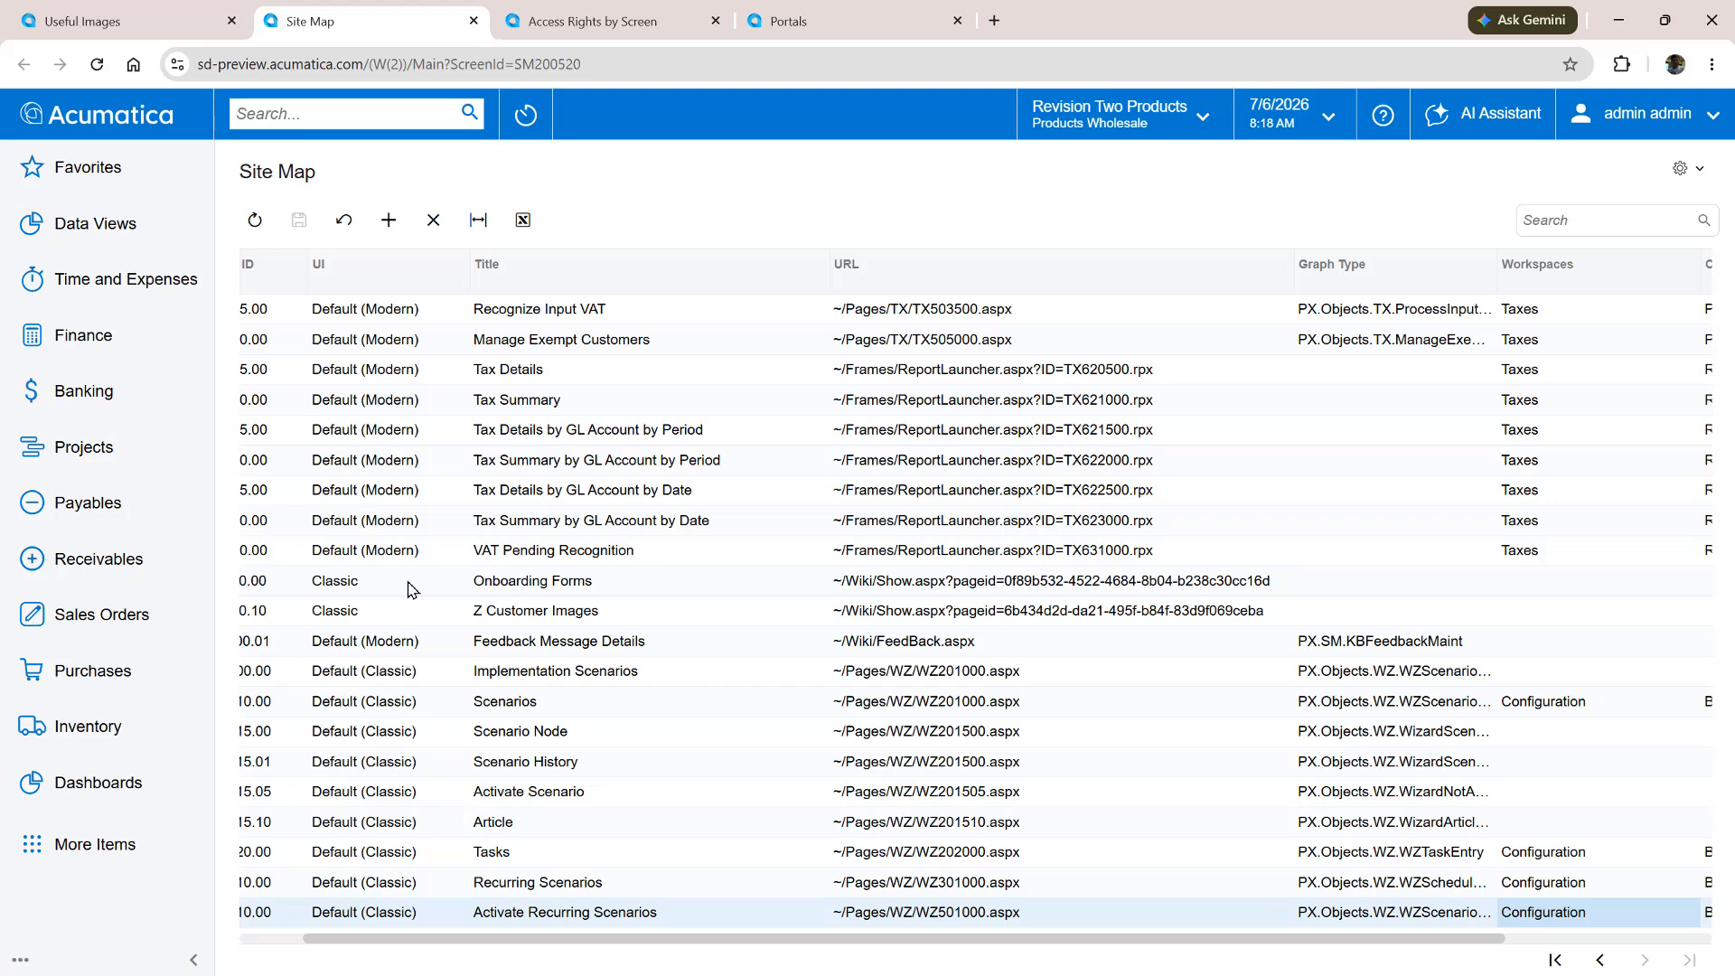
# In Access Rights by Screen, set the Administrator role's access to the hidden Z Customer Images screen to Granted and save
pyautogui.click(571, 21)
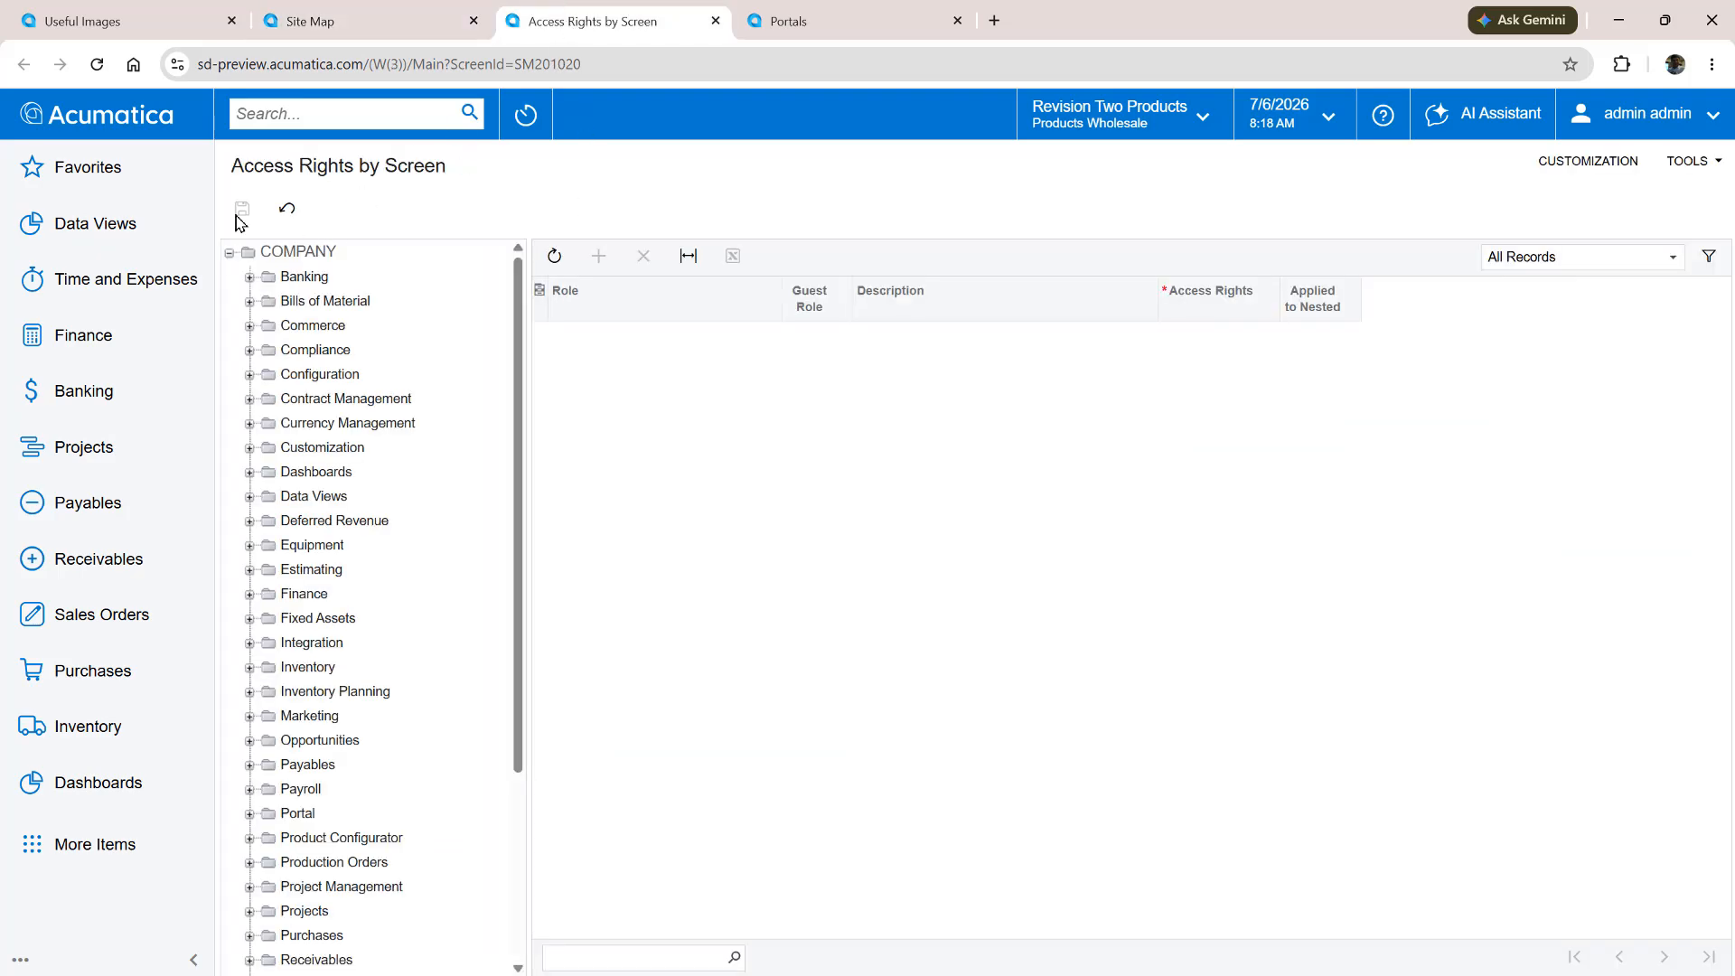
pyautogui.click(105, 67)
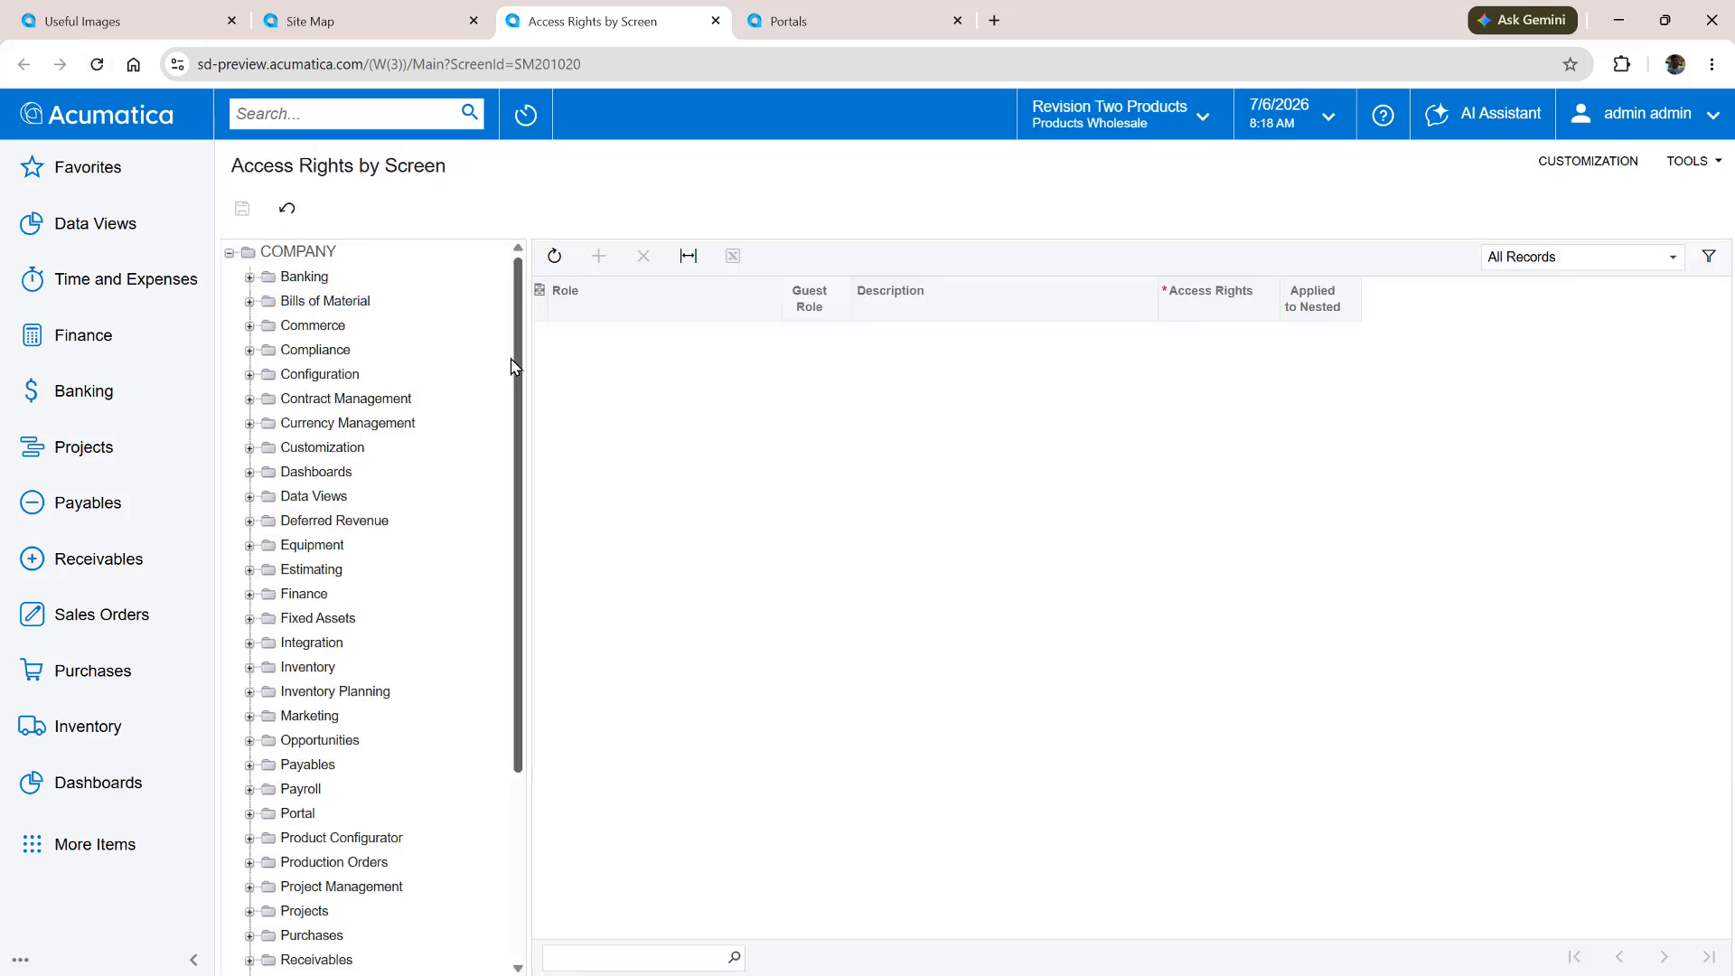
pyautogui.moveTo(517, 366); pyautogui.dragTo(530, 666)
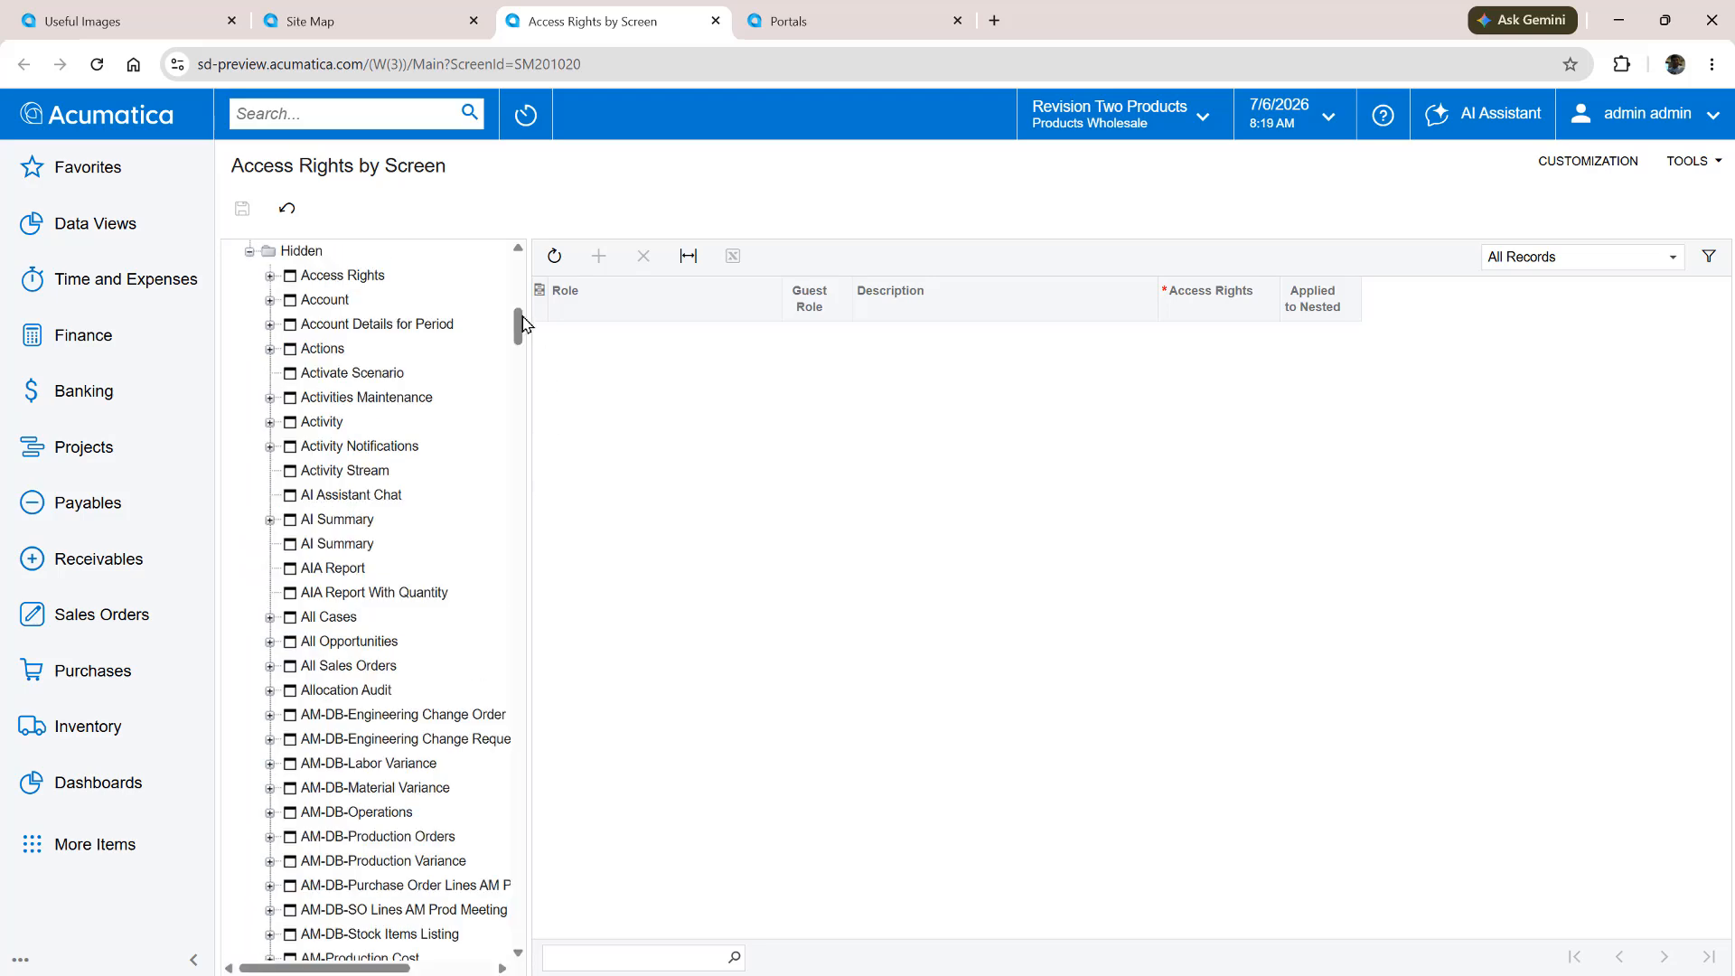
pyautogui.moveTo(523, 323); pyautogui.dragTo(515, 940)
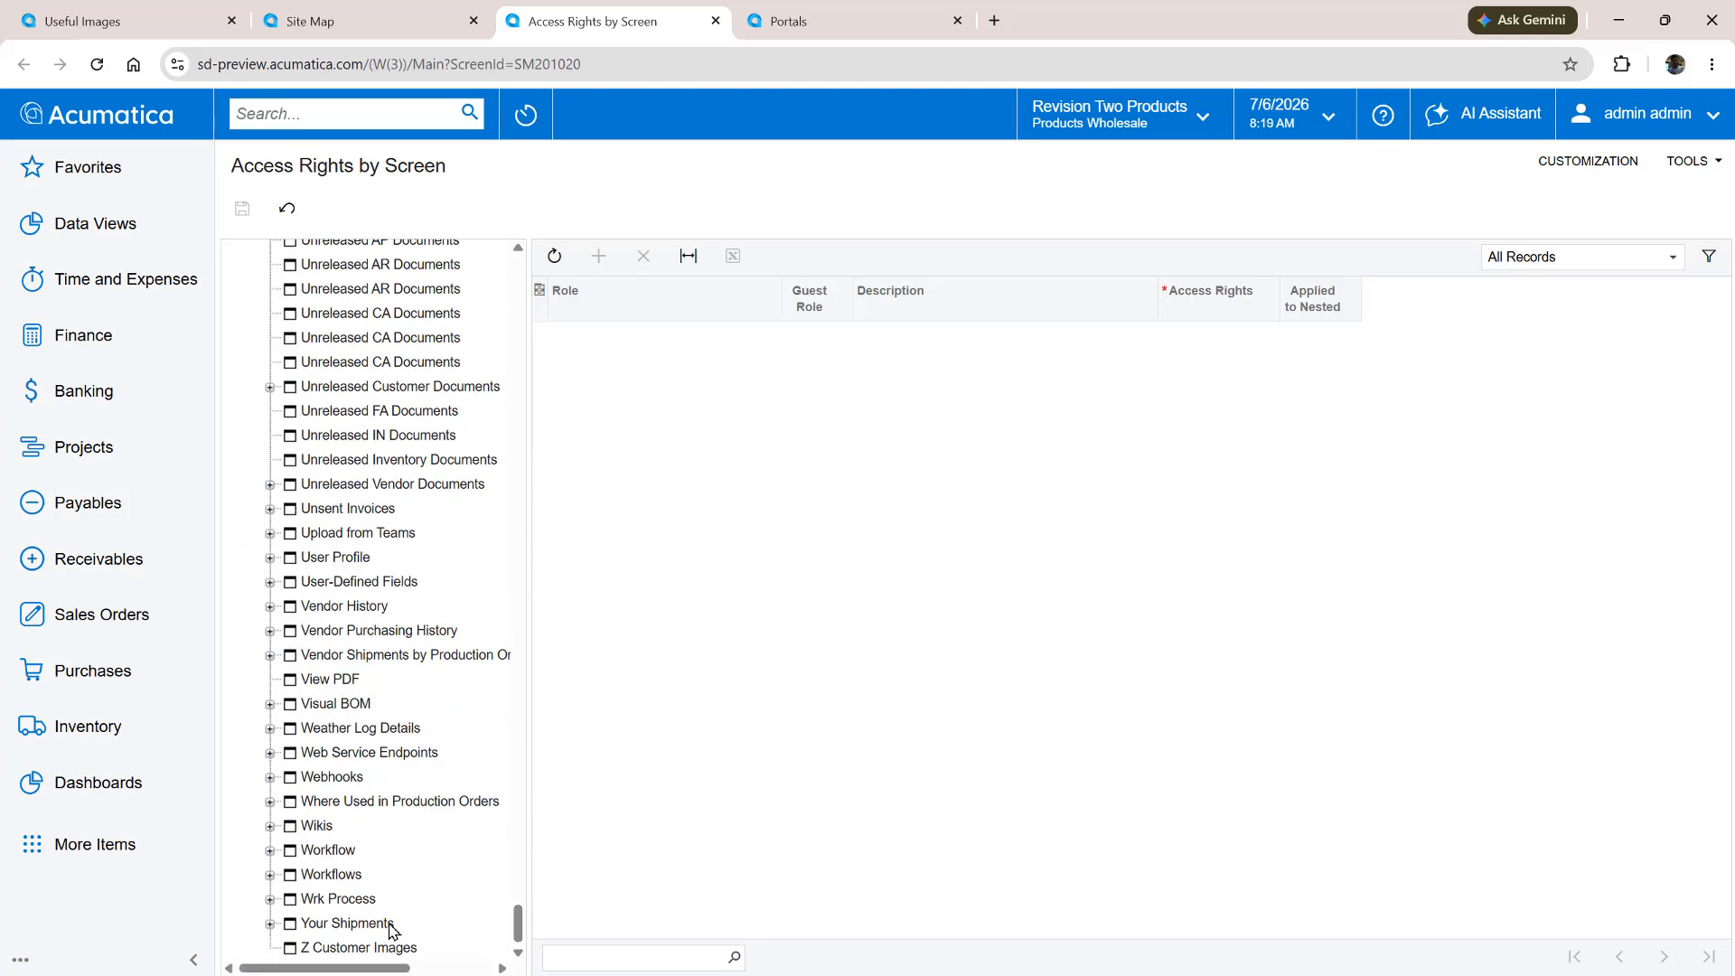
pyautogui.click(370, 947)
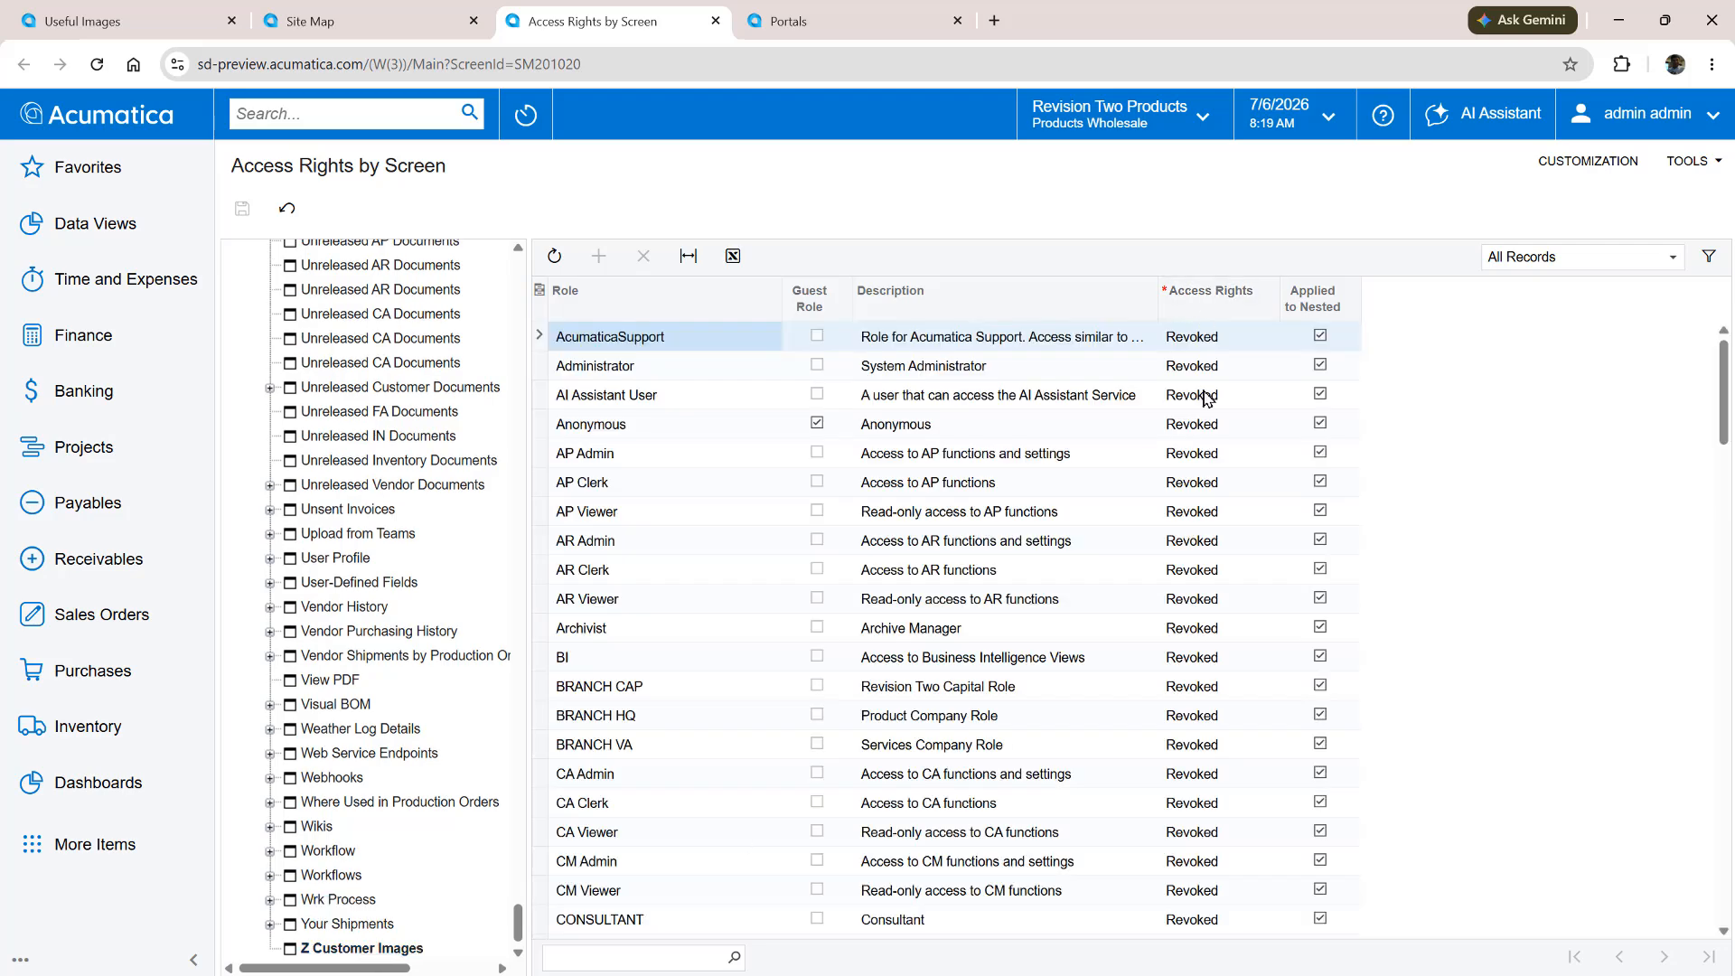
pyautogui.click(1207, 366)
pyautogui.click(1207, 416)
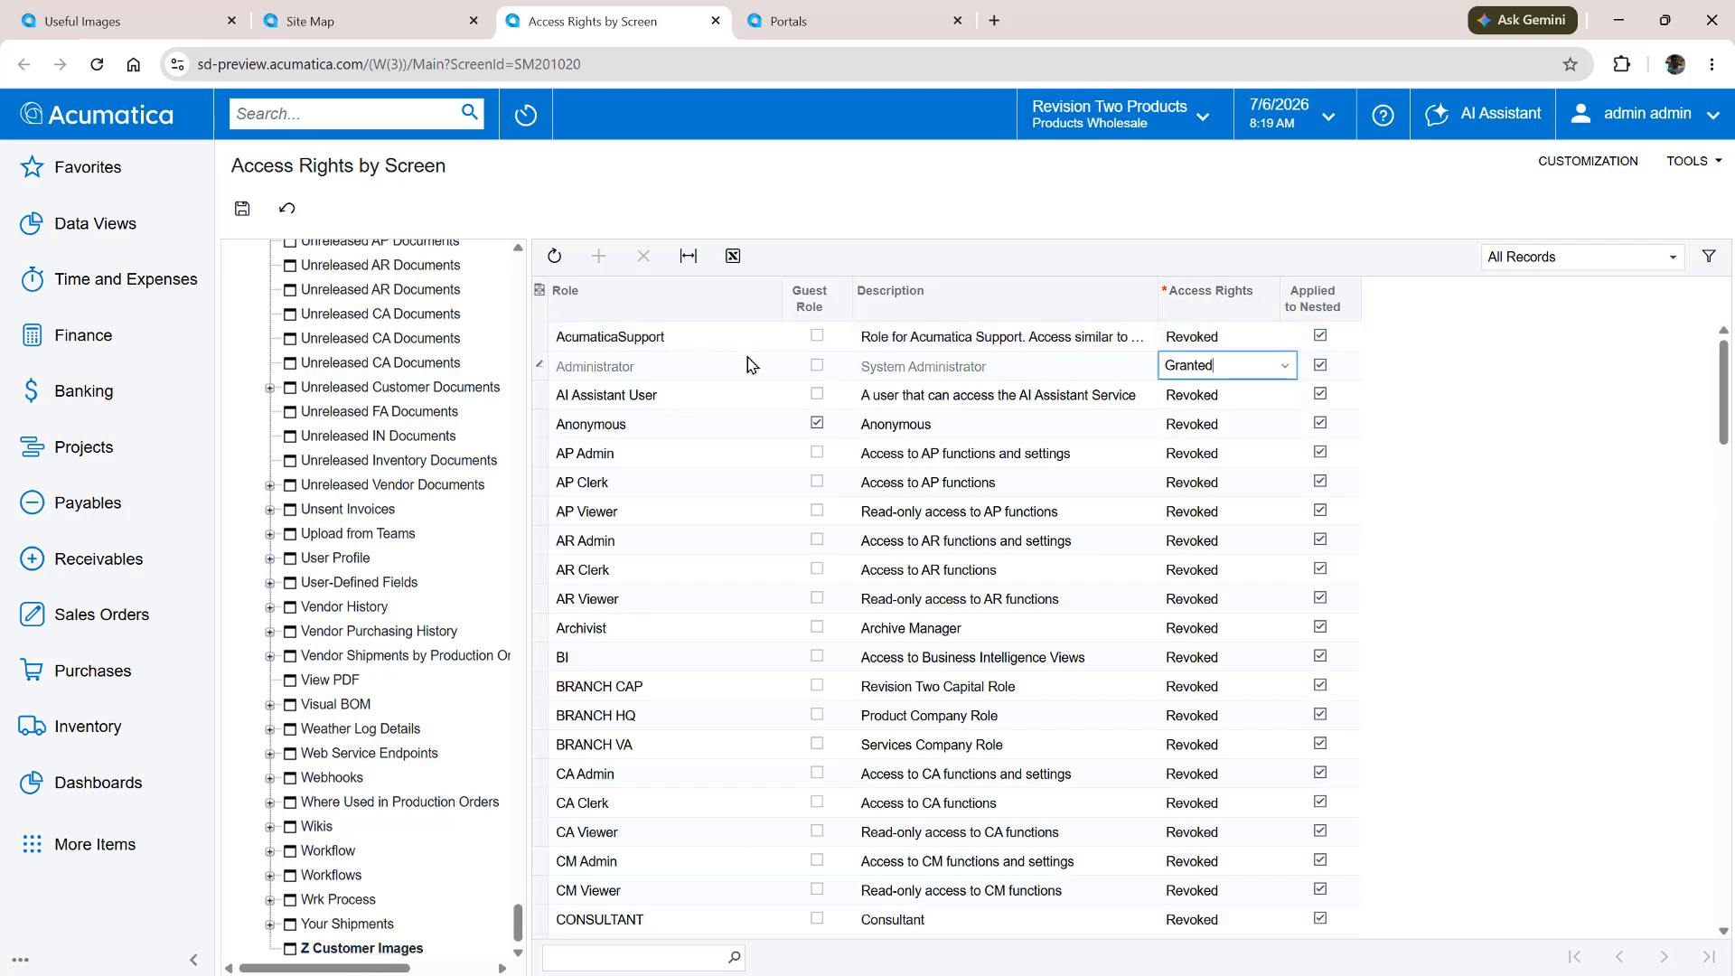
pyautogui.click(242, 208)
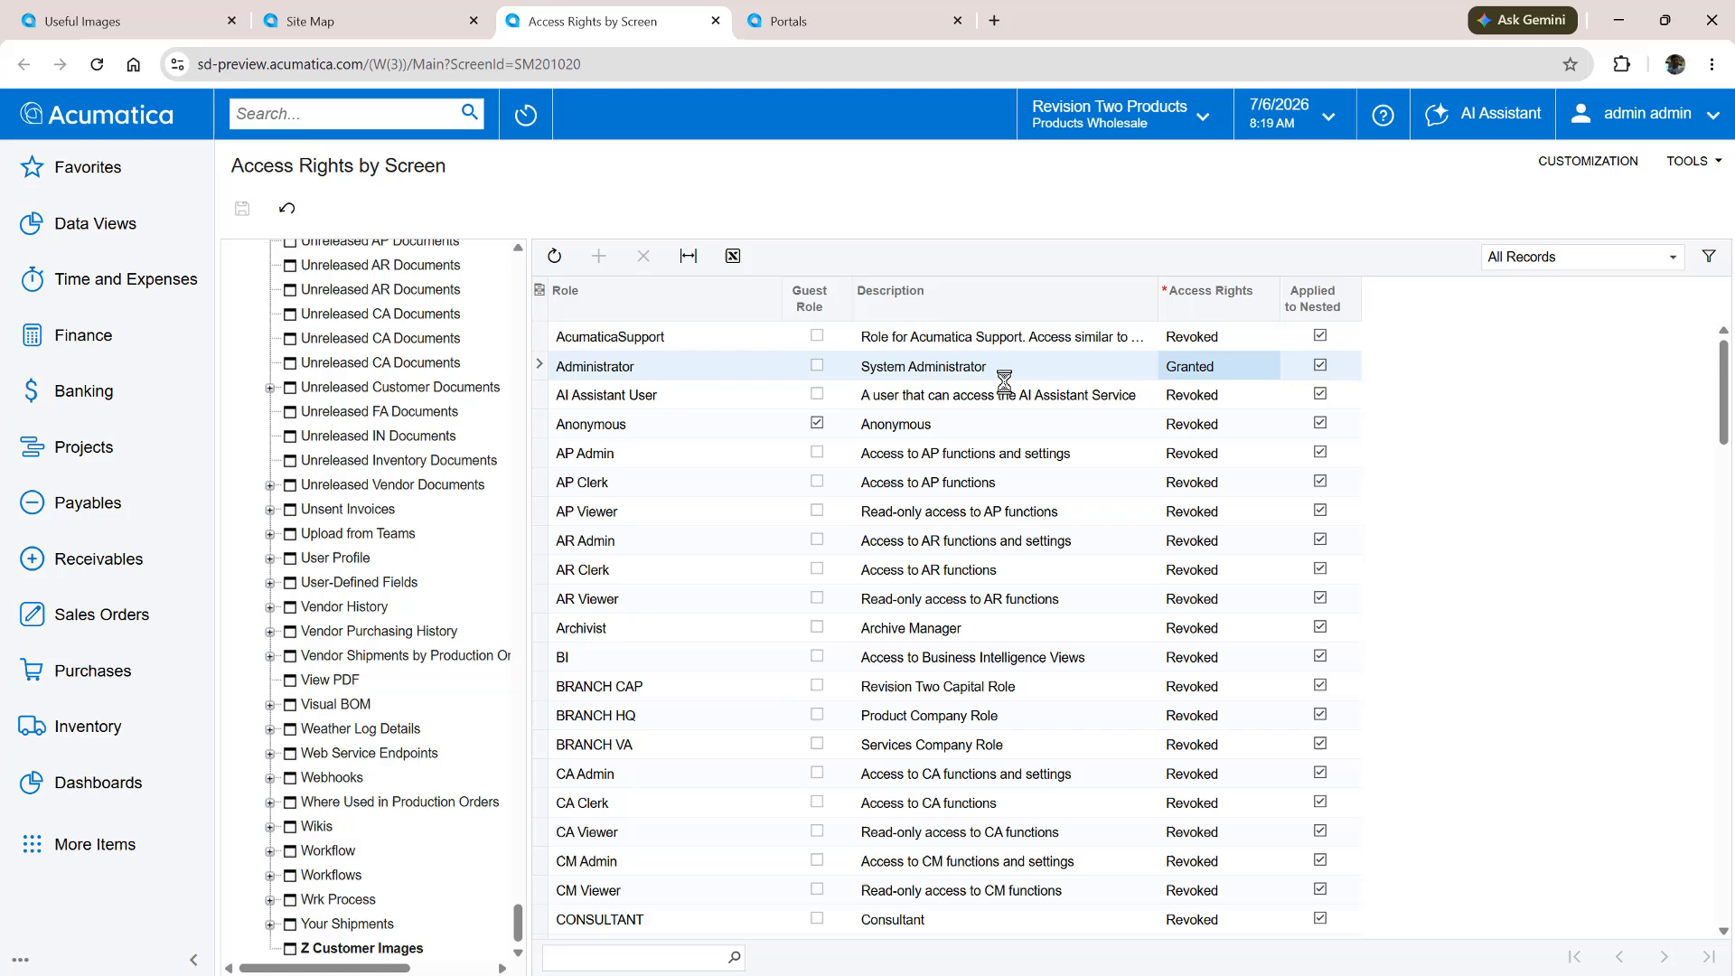
# Filter the roles to guest roles and grant Z Customer Images access to the Customer Portal Case, Company, Contact, and Financial Manager roles
pyautogui.click(810, 298)
pyautogui.click(940, 505)
pyautogui.click(1198, 372)
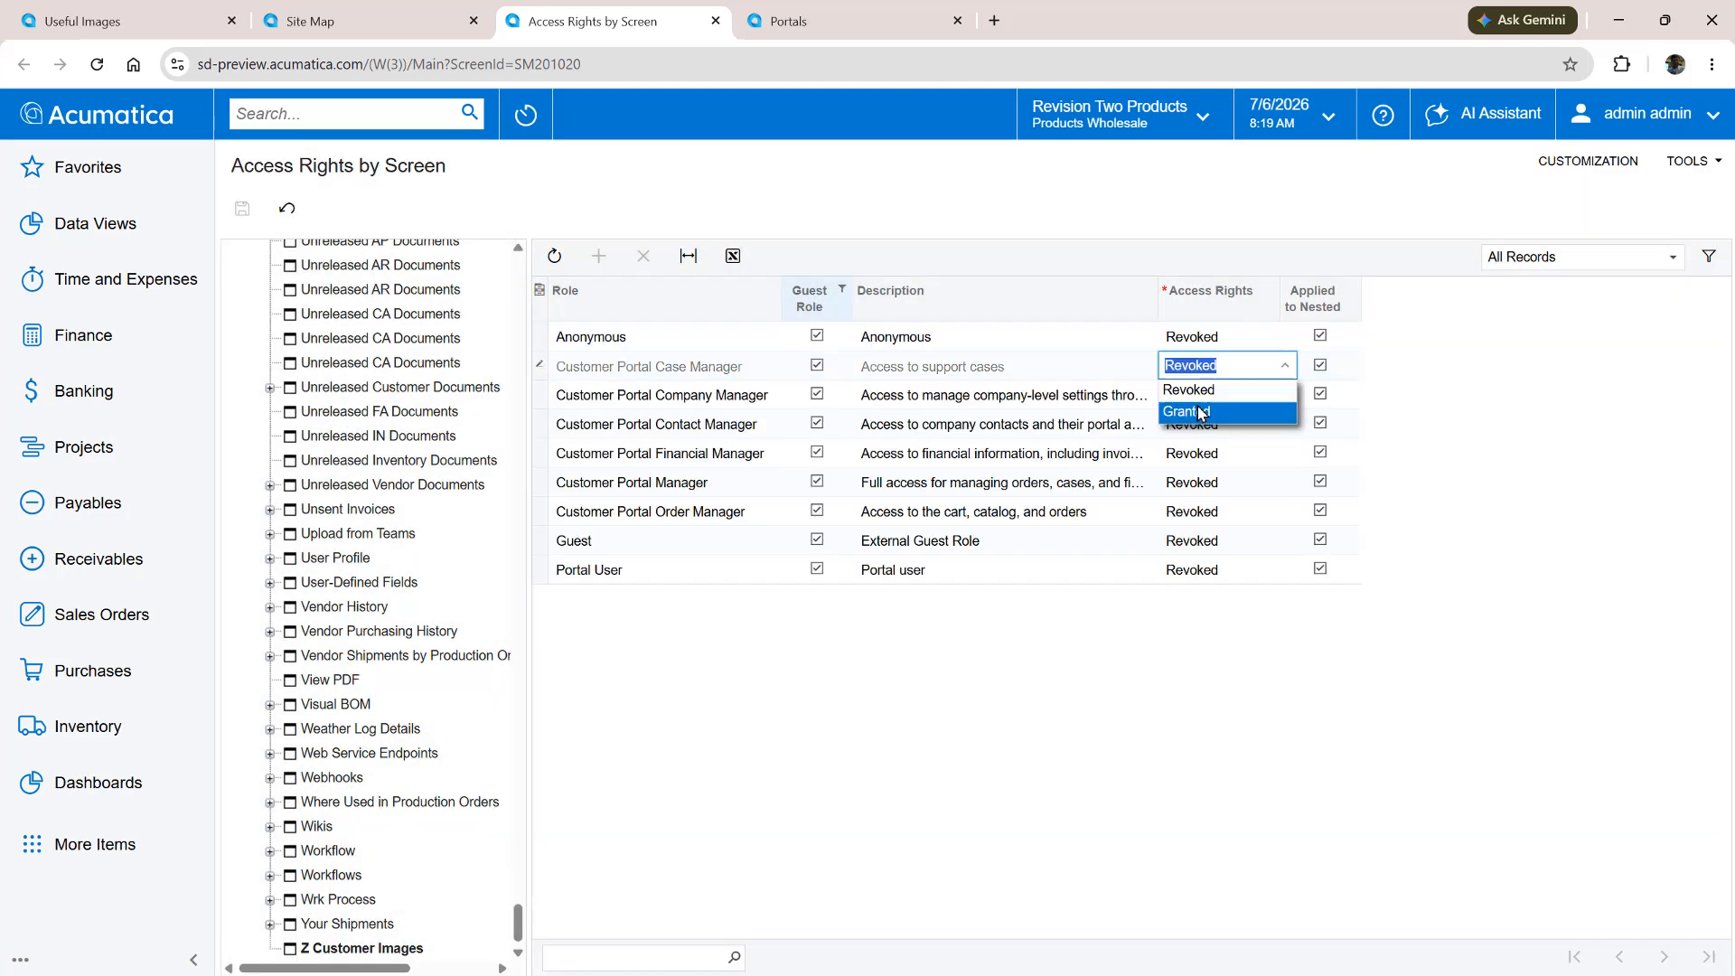
pyautogui.click(1201, 411)
pyautogui.click(1199, 396)
pyautogui.click(1198, 440)
pyautogui.click(1199, 425)
pyautogui.click(1197, 469)
pyautogui.click(1196, 458)
pyautogui.click(1201, 464)
pyautogui.click(1201, 498)
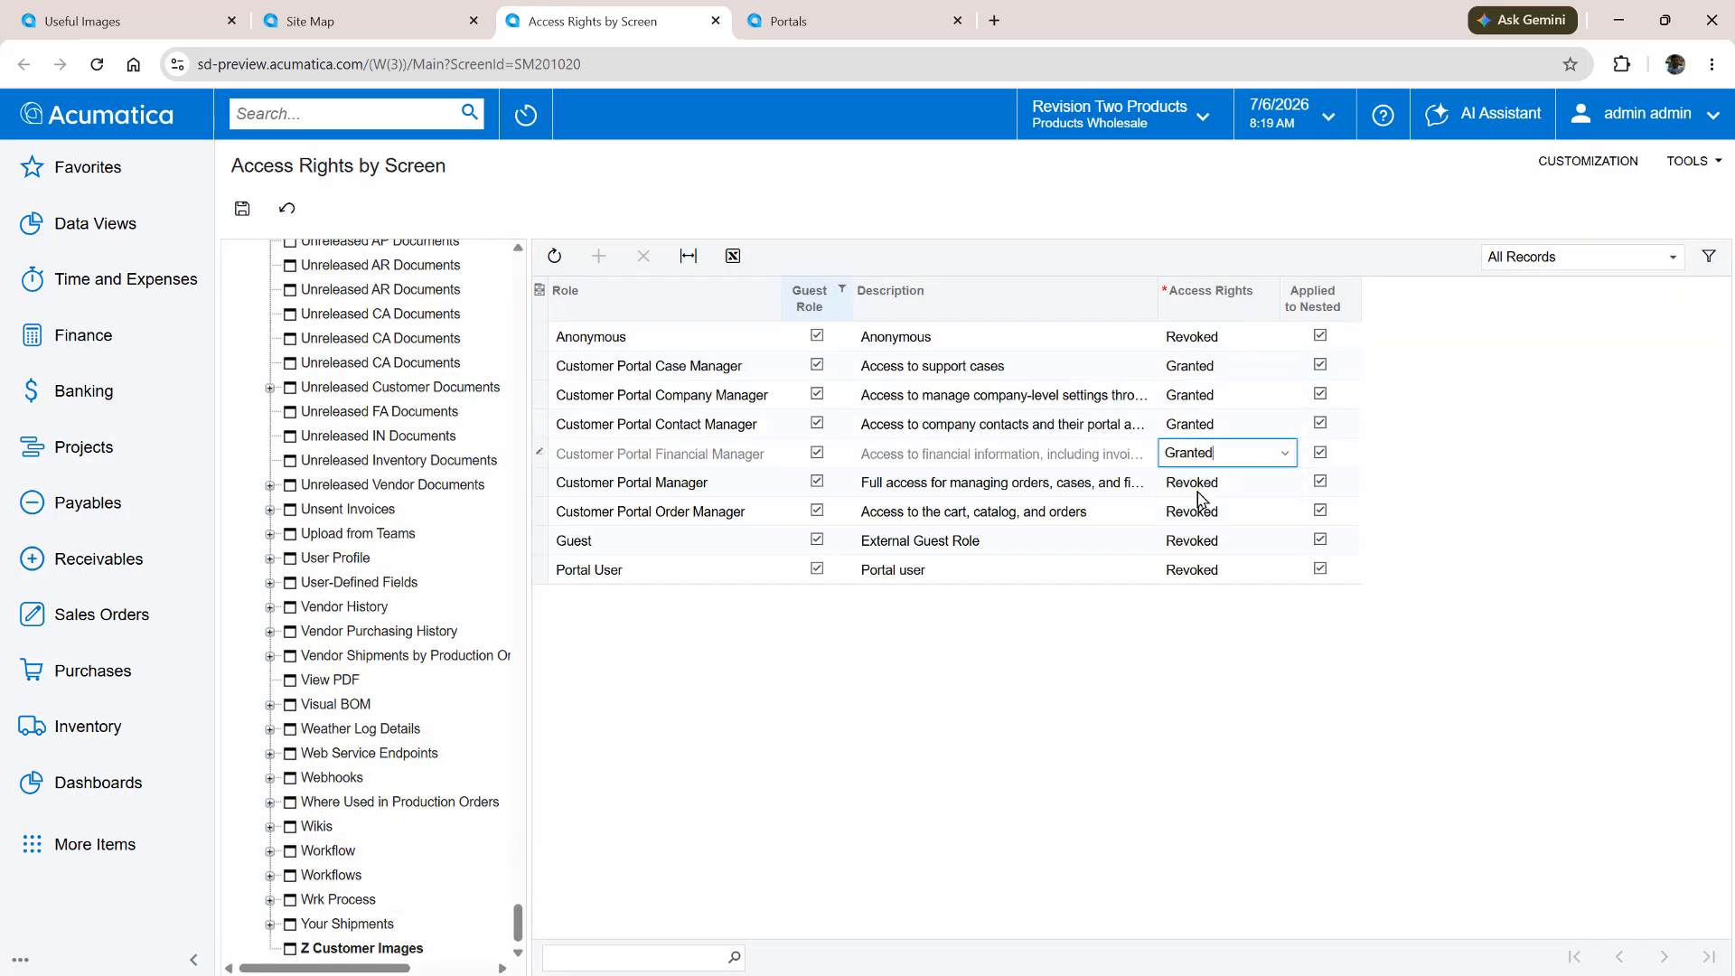
# Grant Z Customer Images access to the Customer Portal Manager and Customer Portal Order Manager roles, and save the access rights
pyautogui.click(1200, 484)
pyautogui.click(1202, 527)
pyautogui.click(1202, 513)
pyautogui.click(1187, 556)
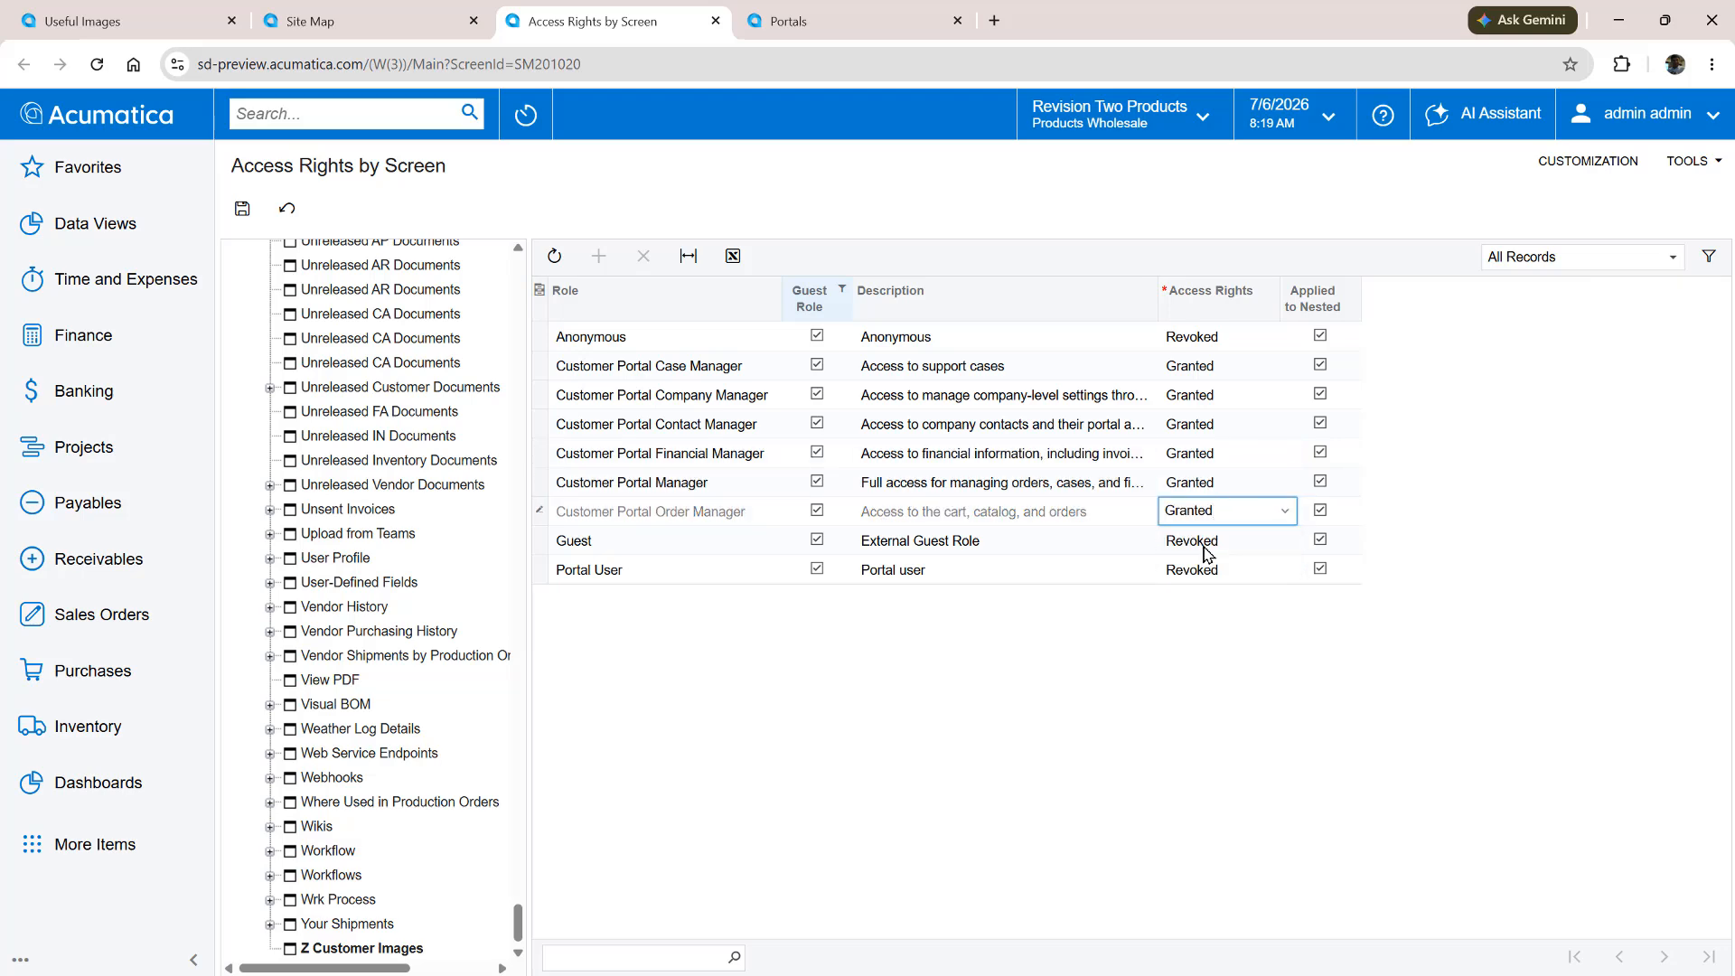
pyautogui.click(1207, 570)
pyautogui.click(241, 209)
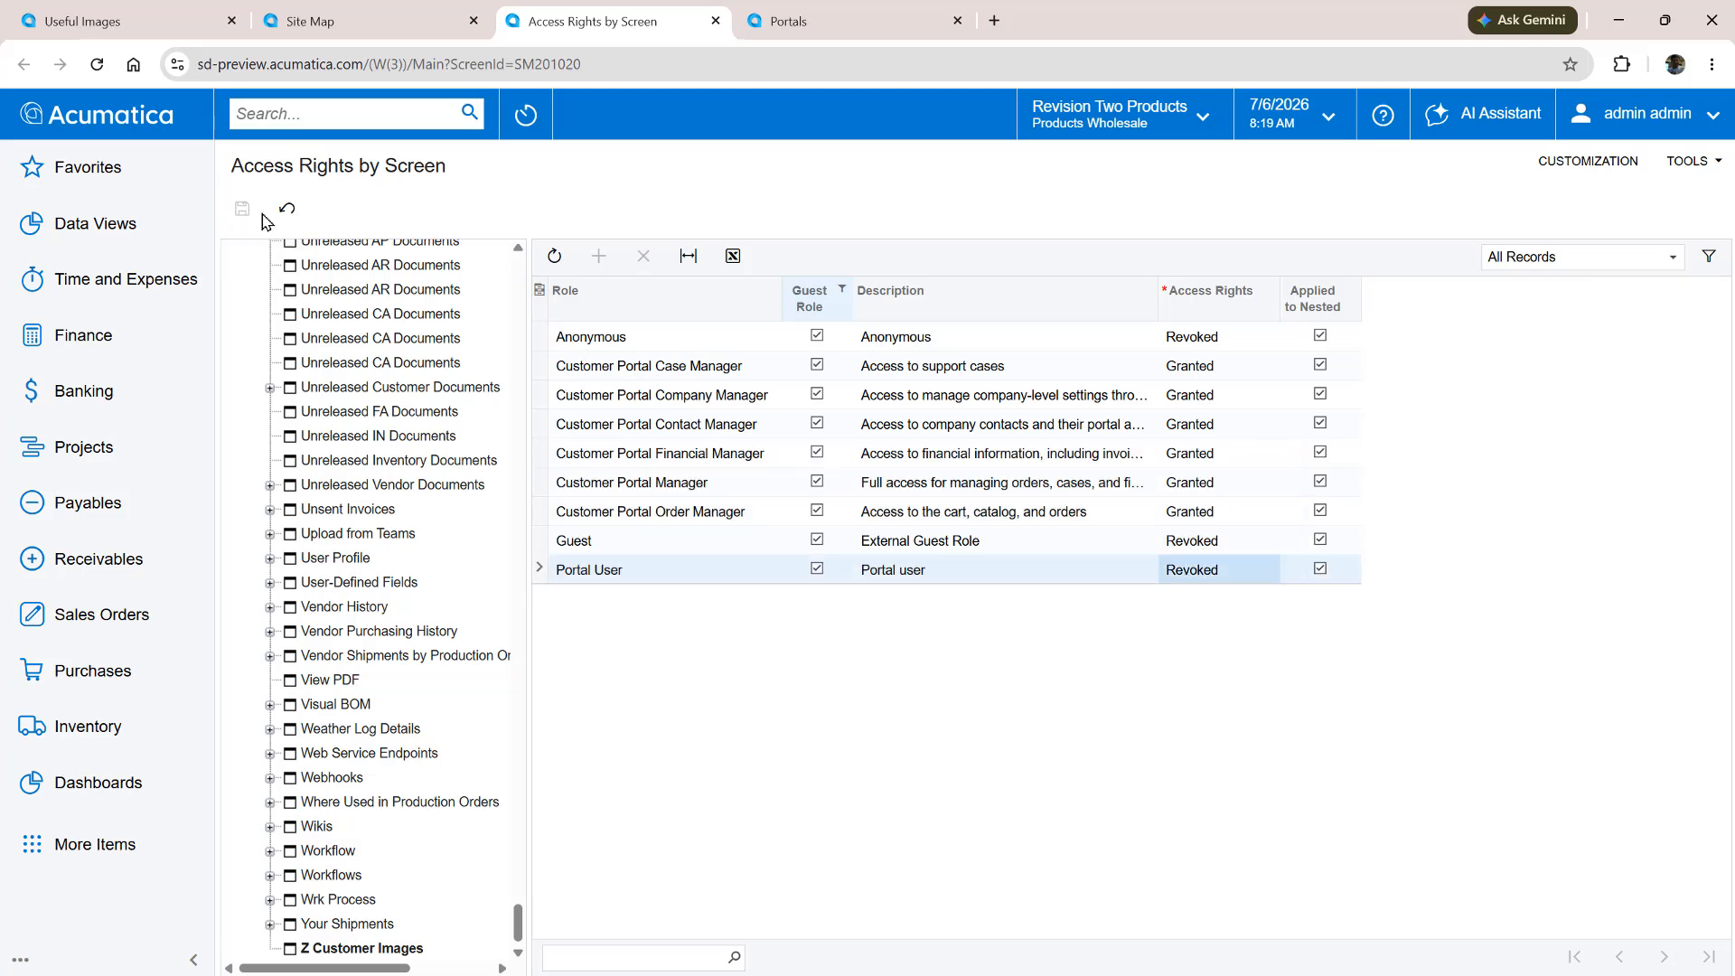
# Find Z Customer Images by searching "customer im", add it to the MODPORTAL portal's other screens, and save the portal
pyautogui.click(818, 25)
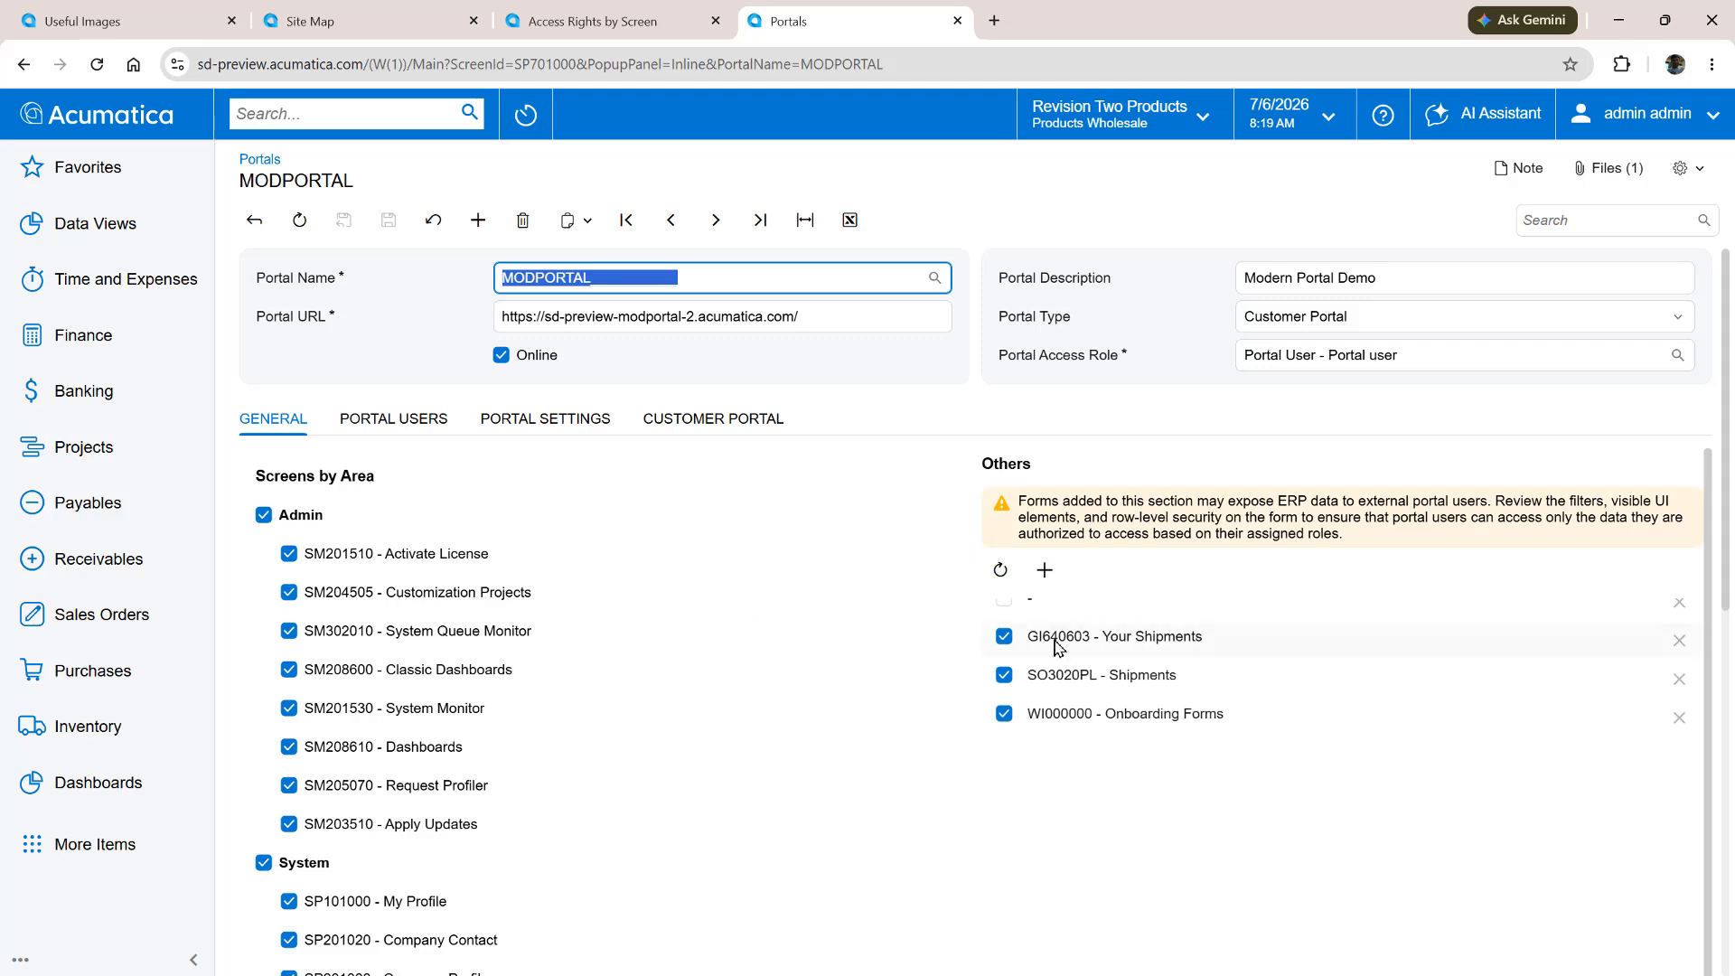
pyautogui.click(1045, 570)
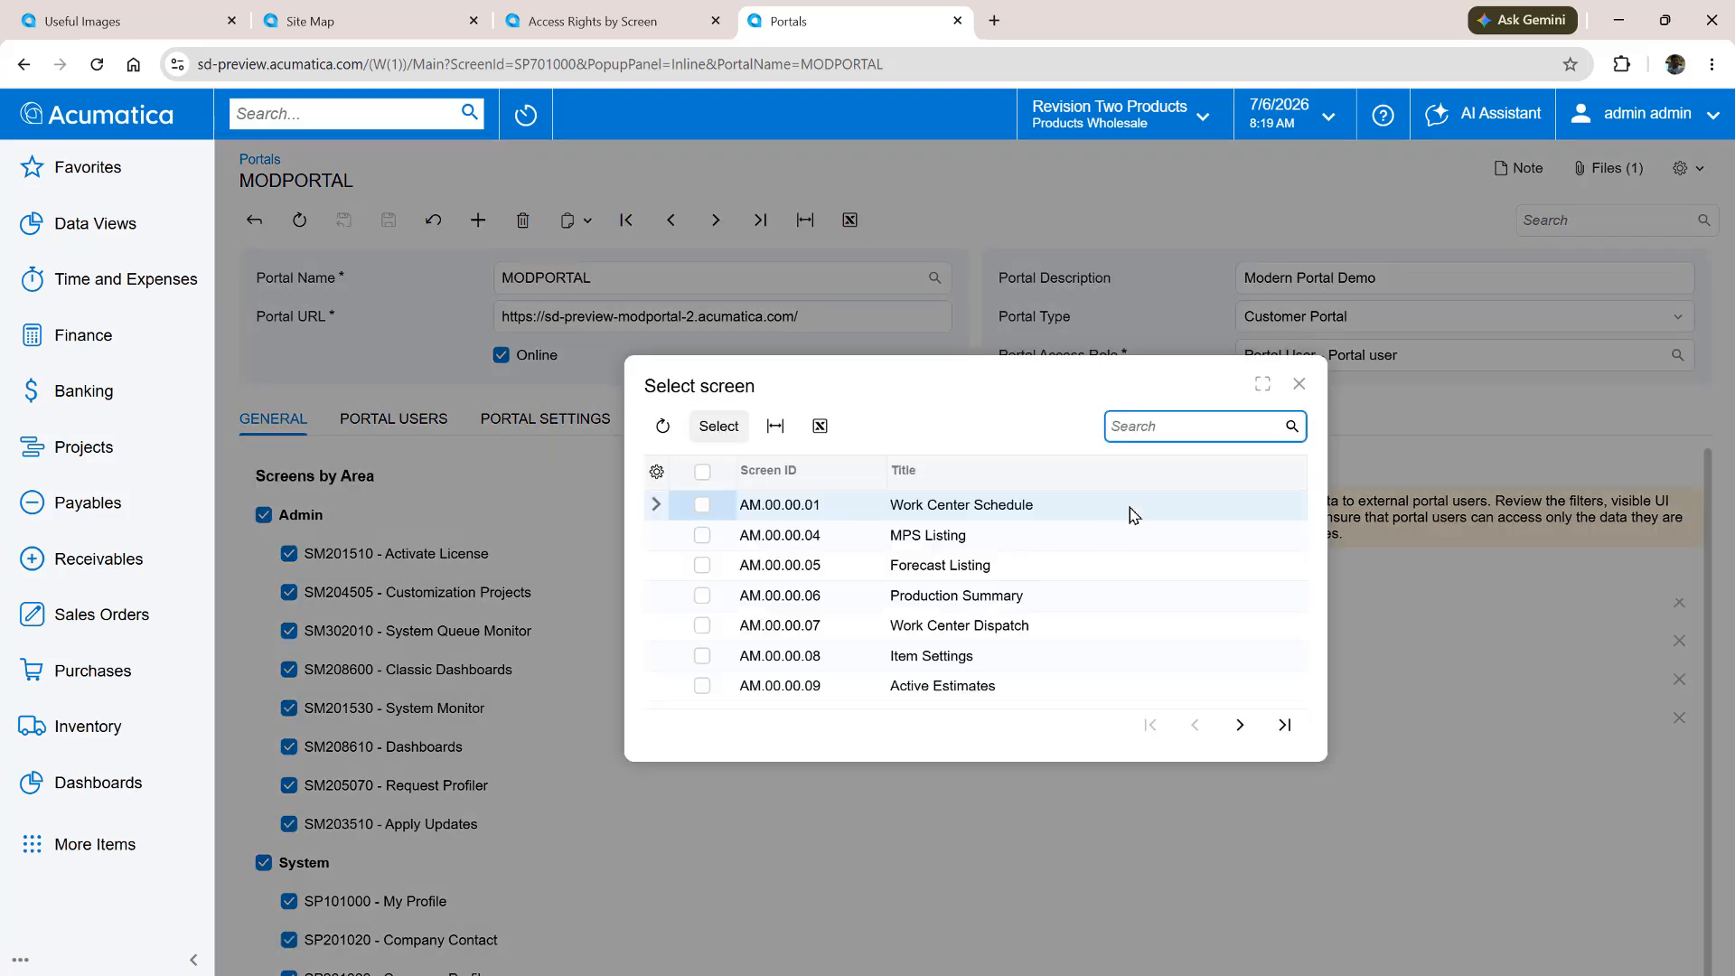
pyautogui.write('customer')
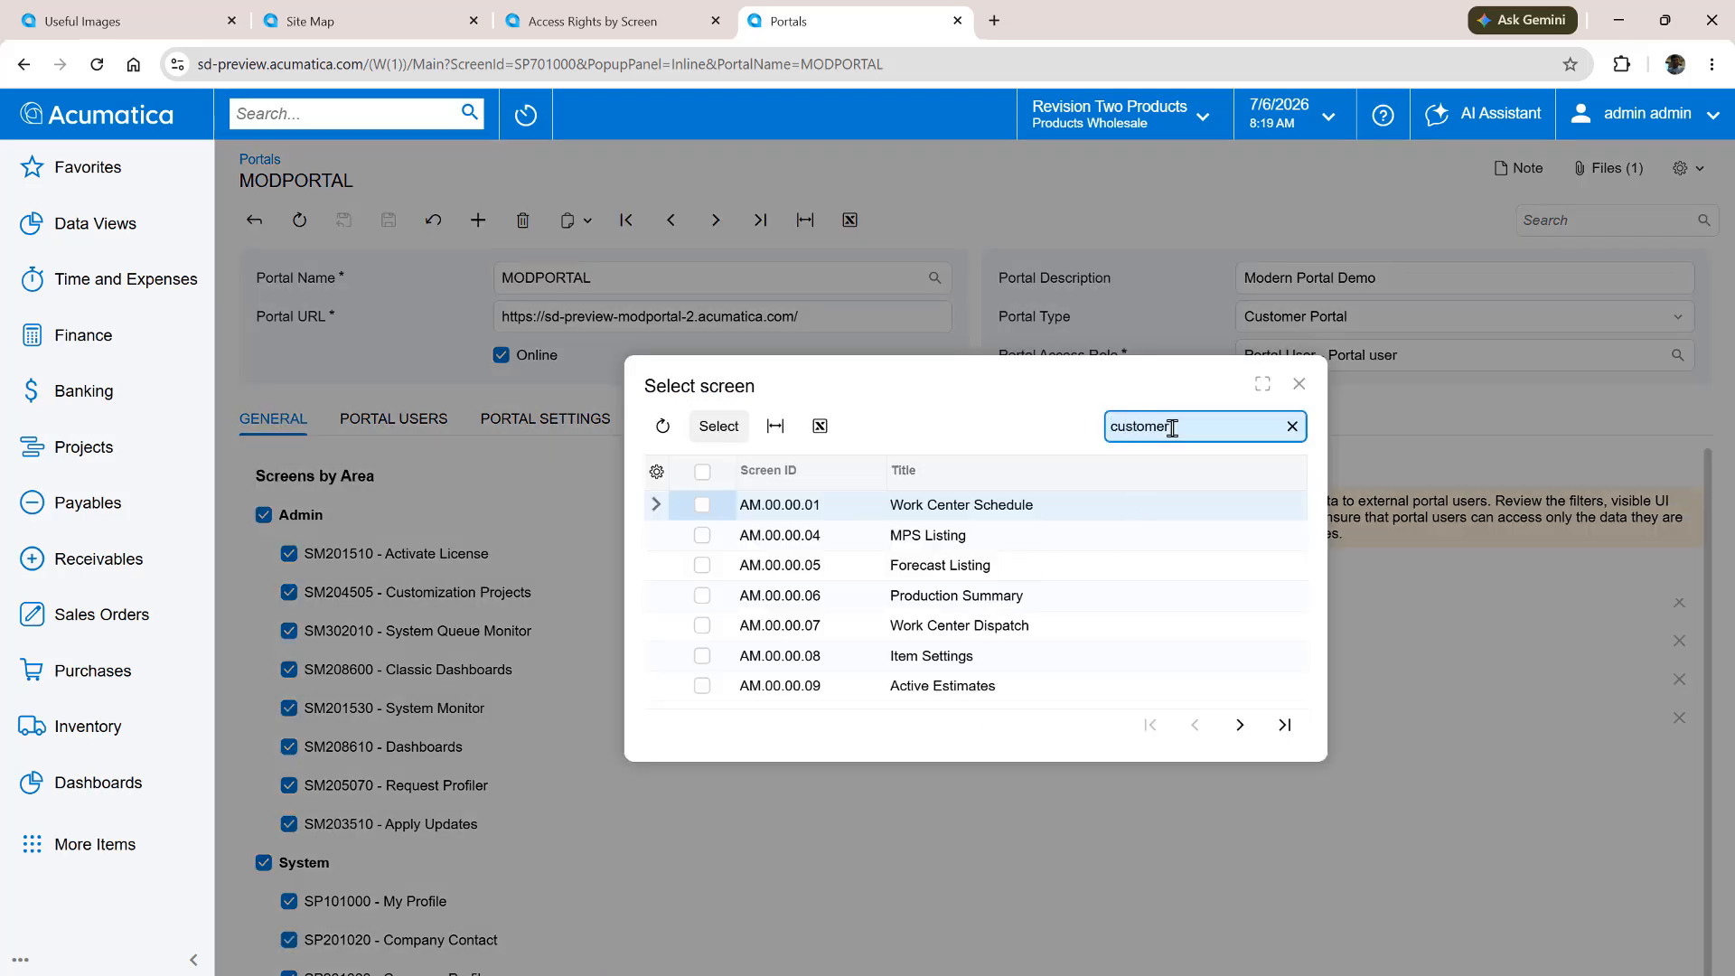
pyautogui.write(' im')
pyautogui.click(702, 535)
pyautogui.click(718, 425)
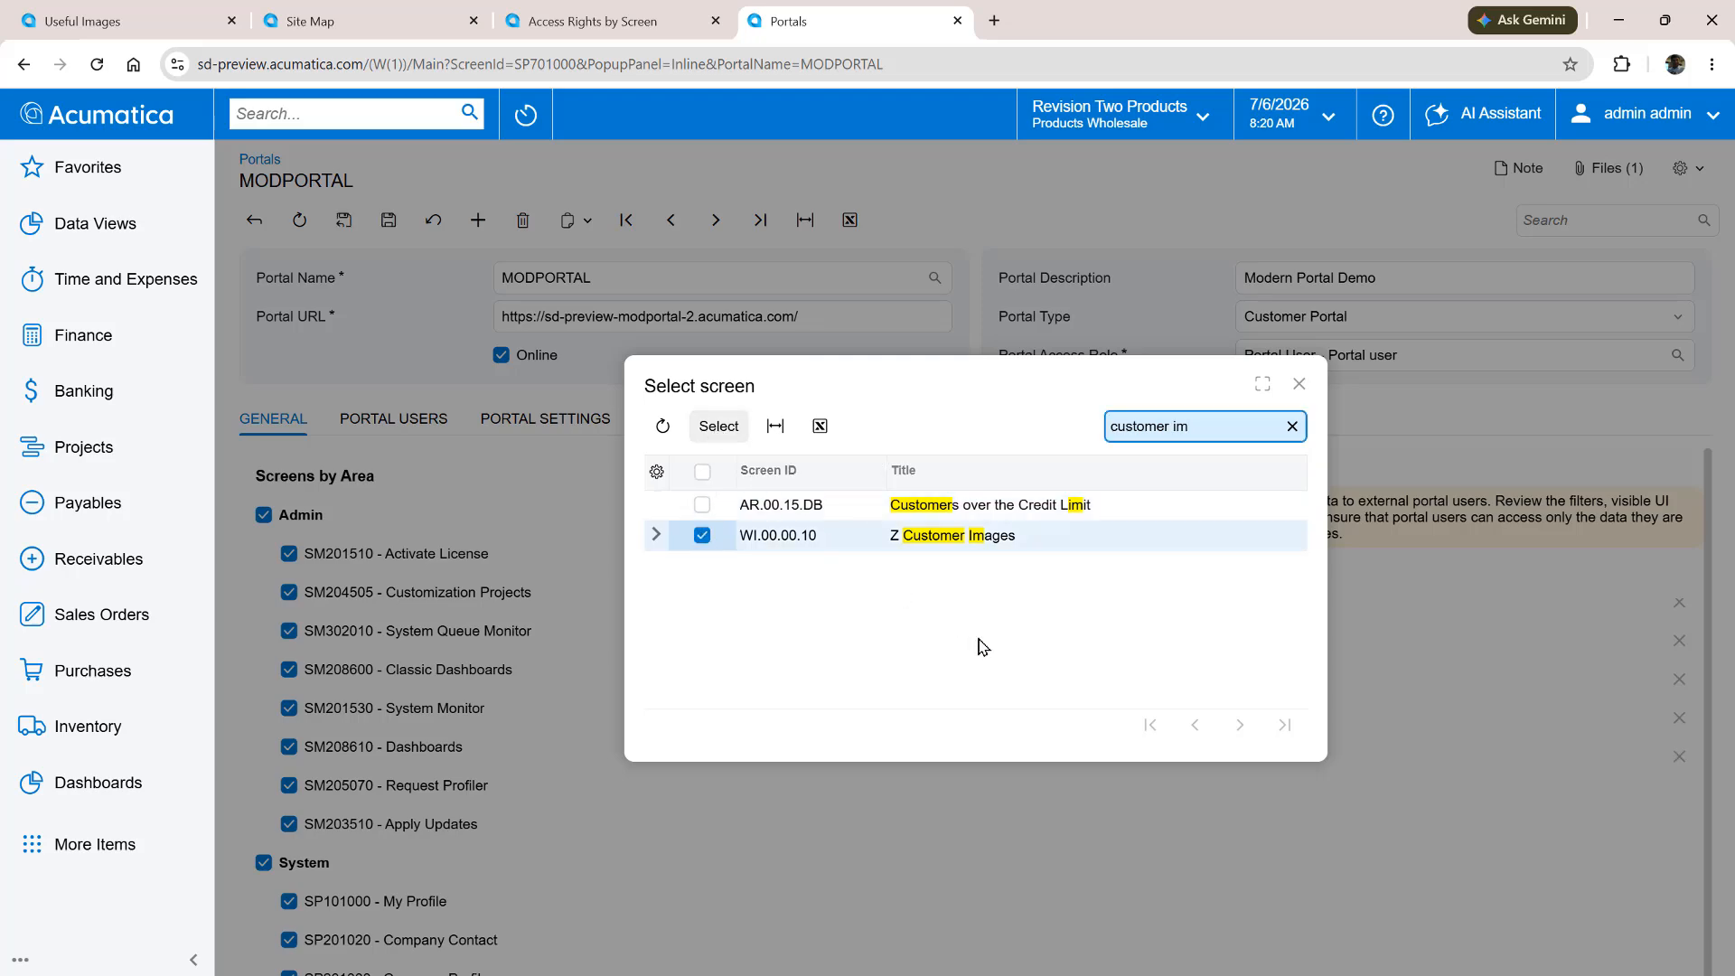
pyautogui.click(1299, 383)
pyautogui.click(389, 220)
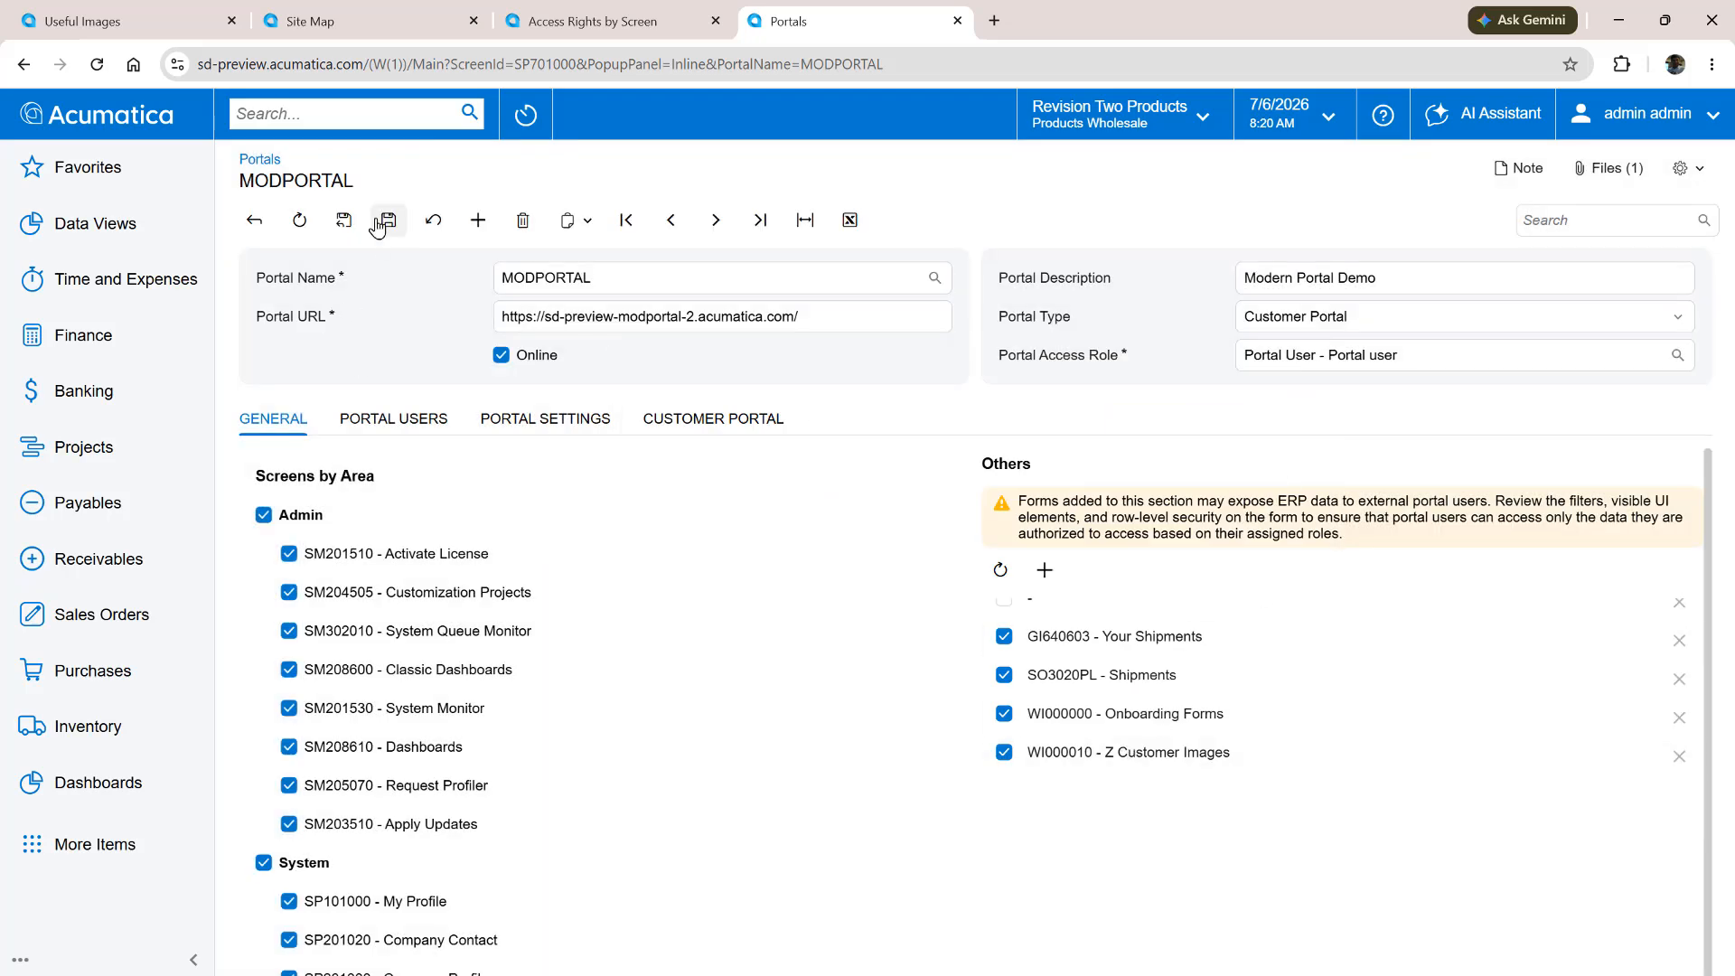
# In the customer portal window, add the Z Customer Images form to the Customer Documents workspace and finish menu editing
pyautogui.hotkey('alt', 'Tab')
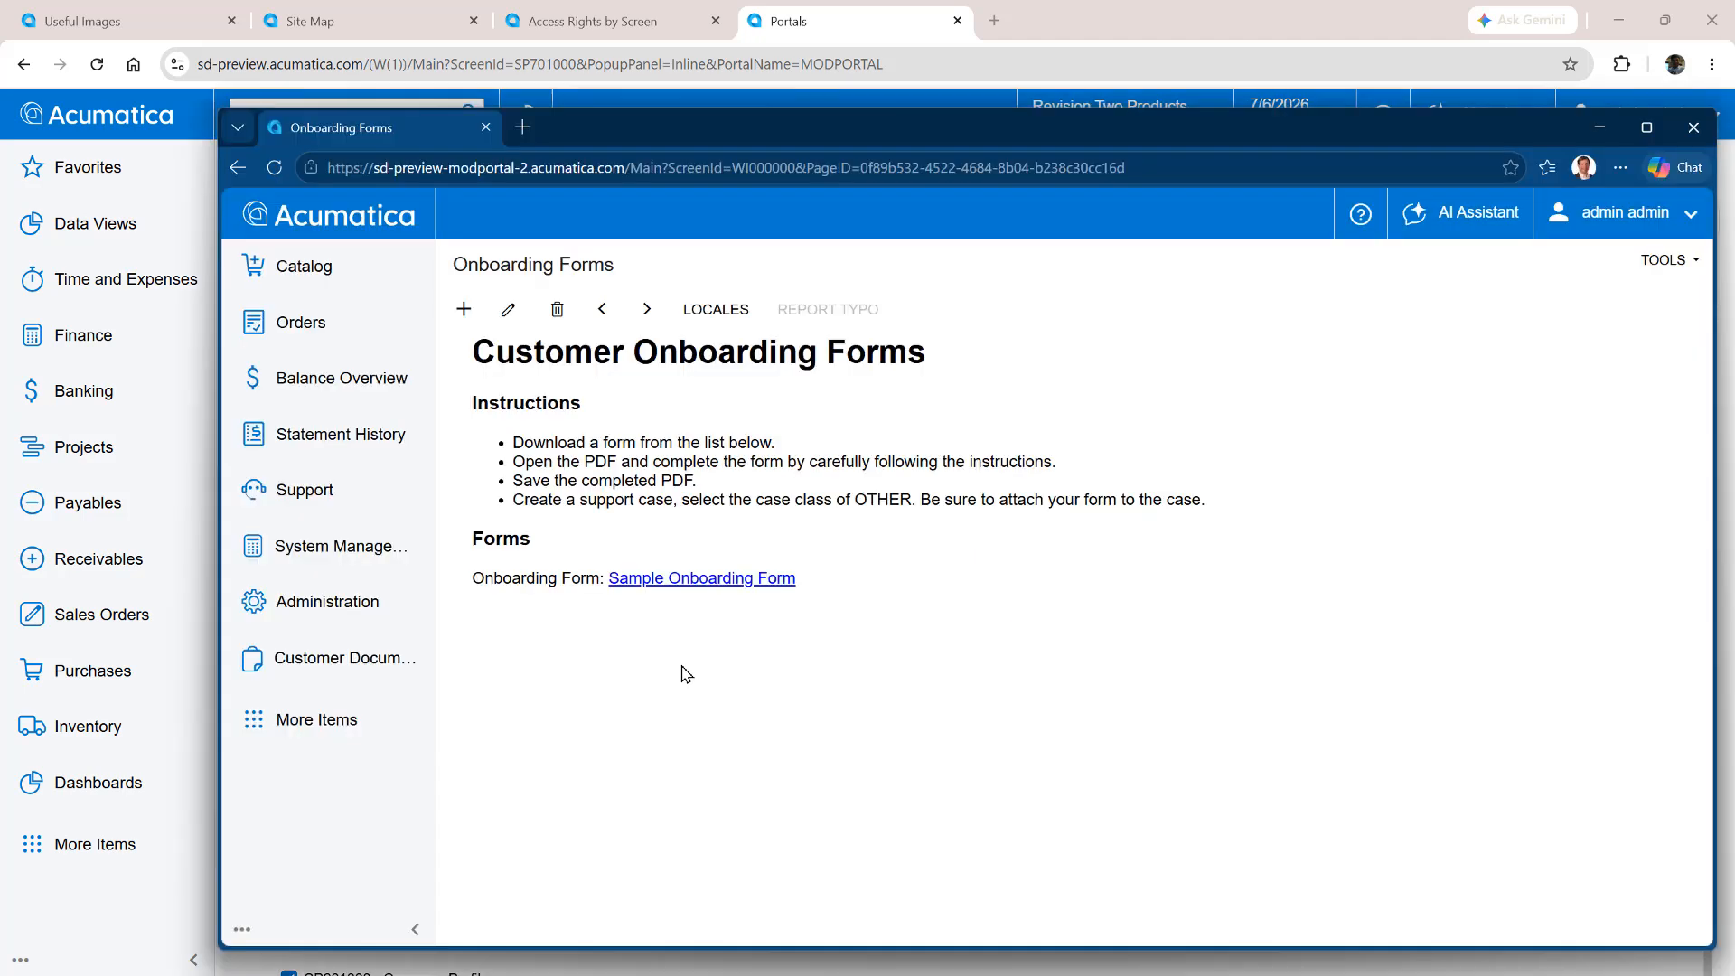
pyautogui.click(1647, 127)
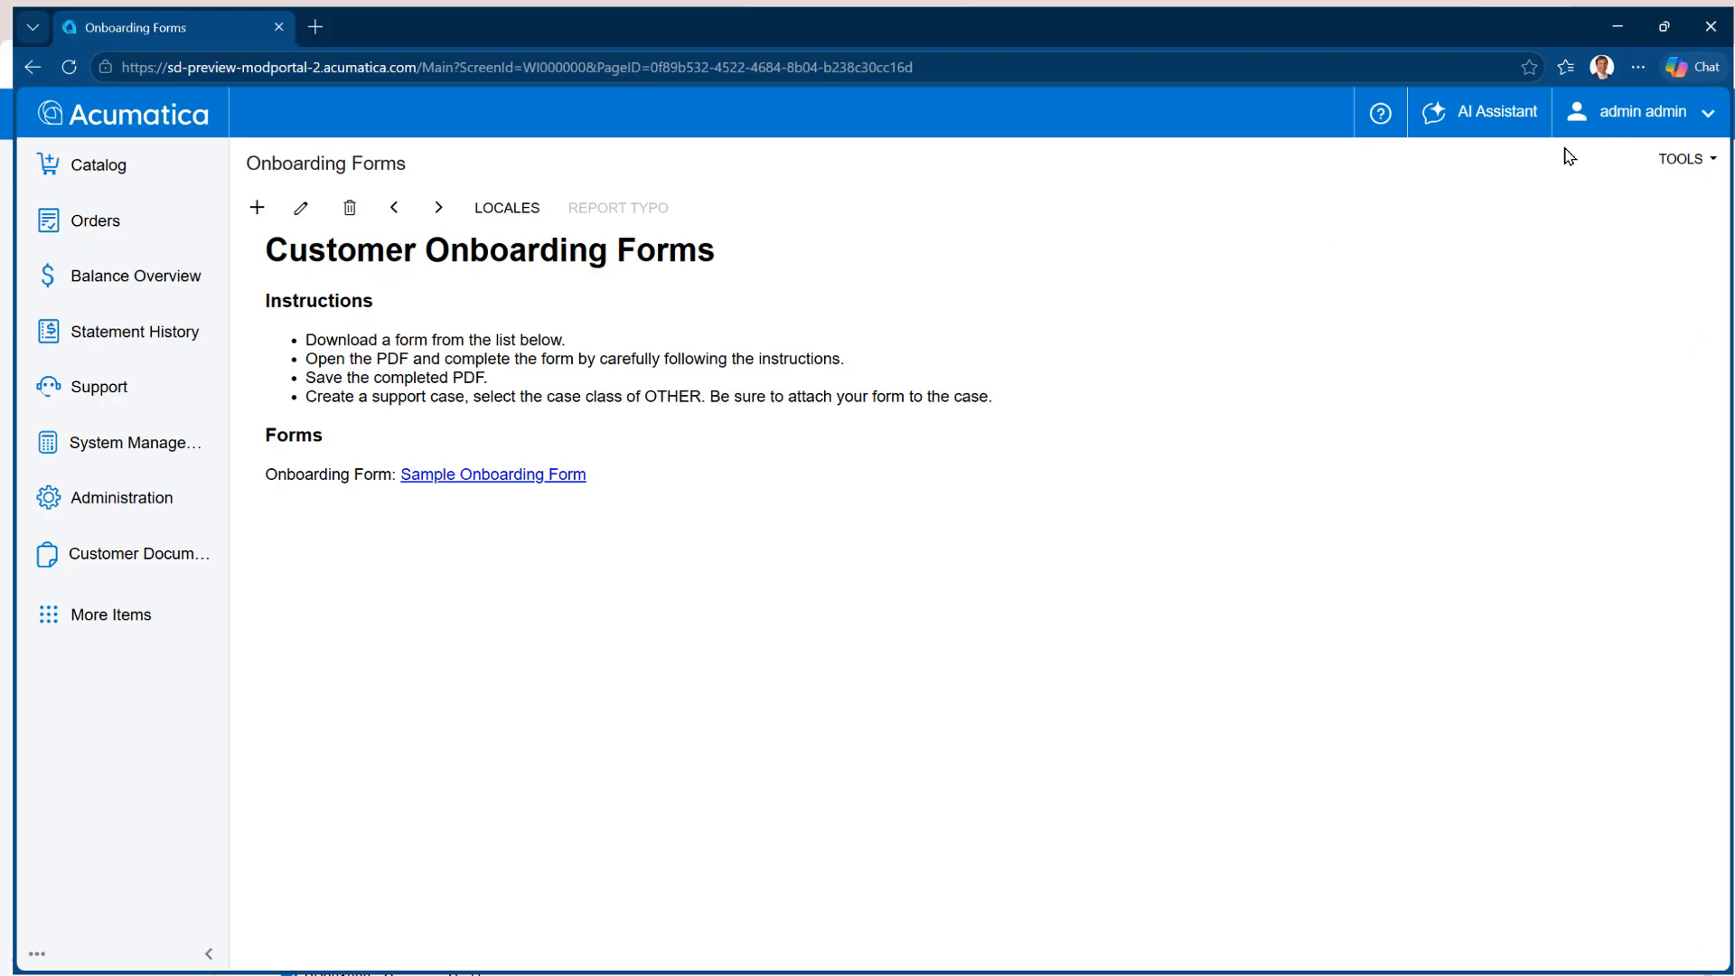
pyautogui.click(22, 955)
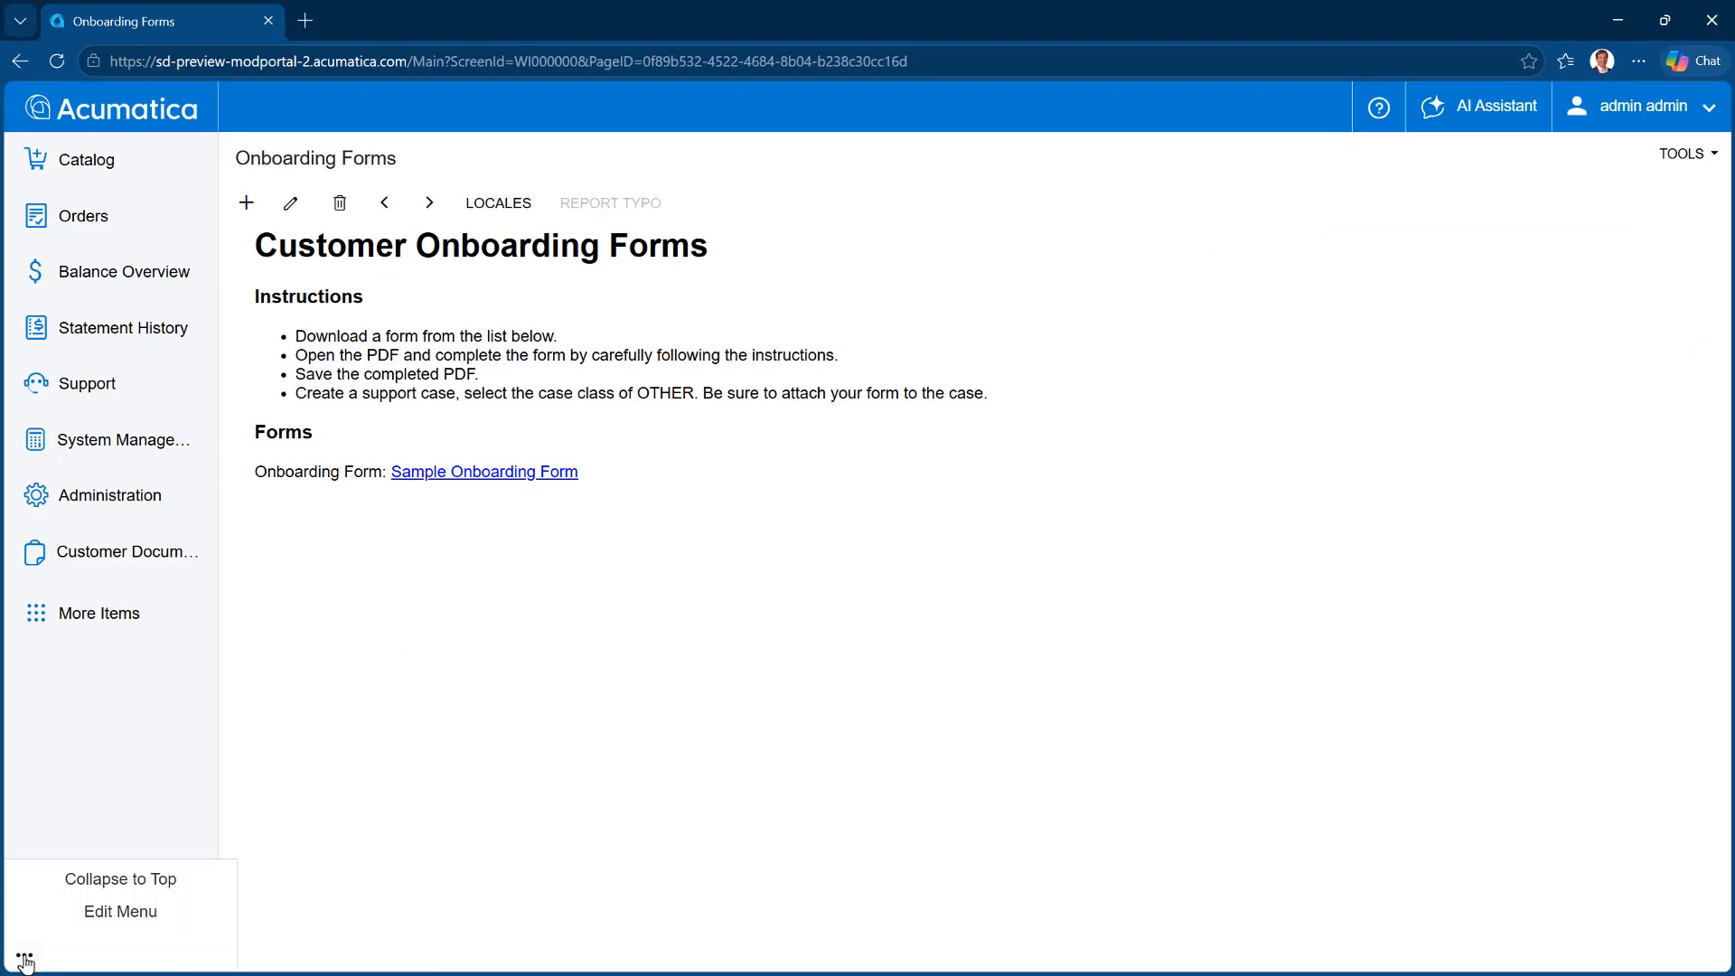
pyautogui.click(99, 915)
pyautogui.click(106, 555)
pyautogui.click(308, 107)
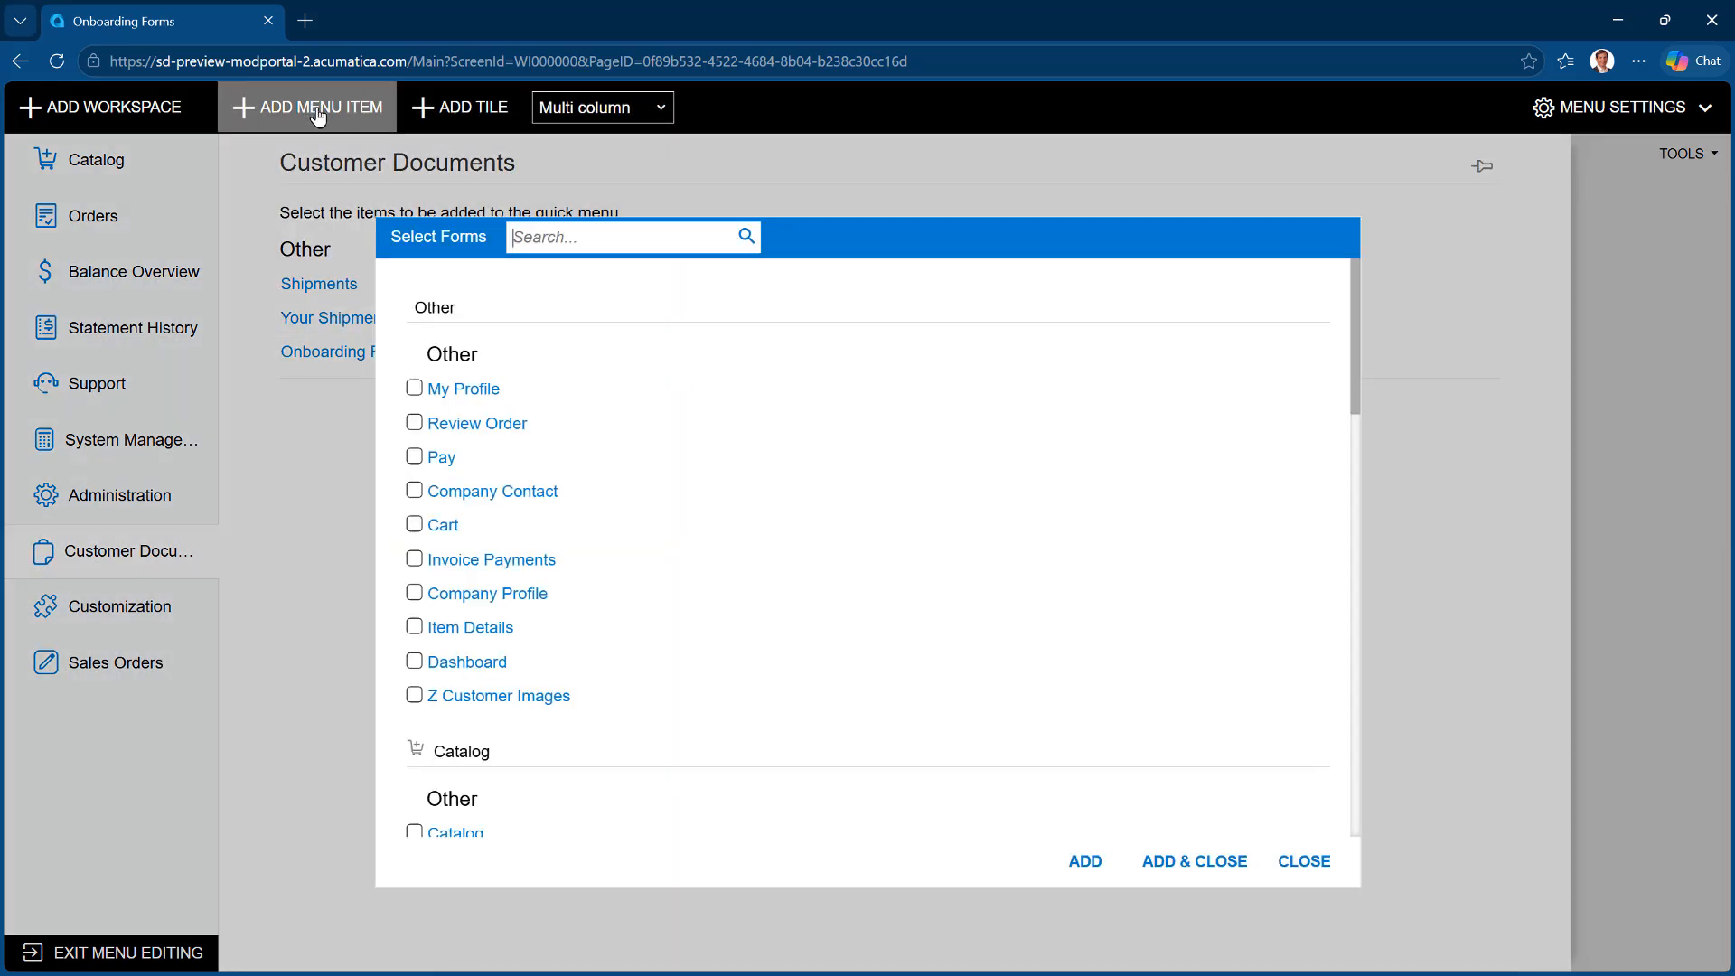
pyautogui.write('images')
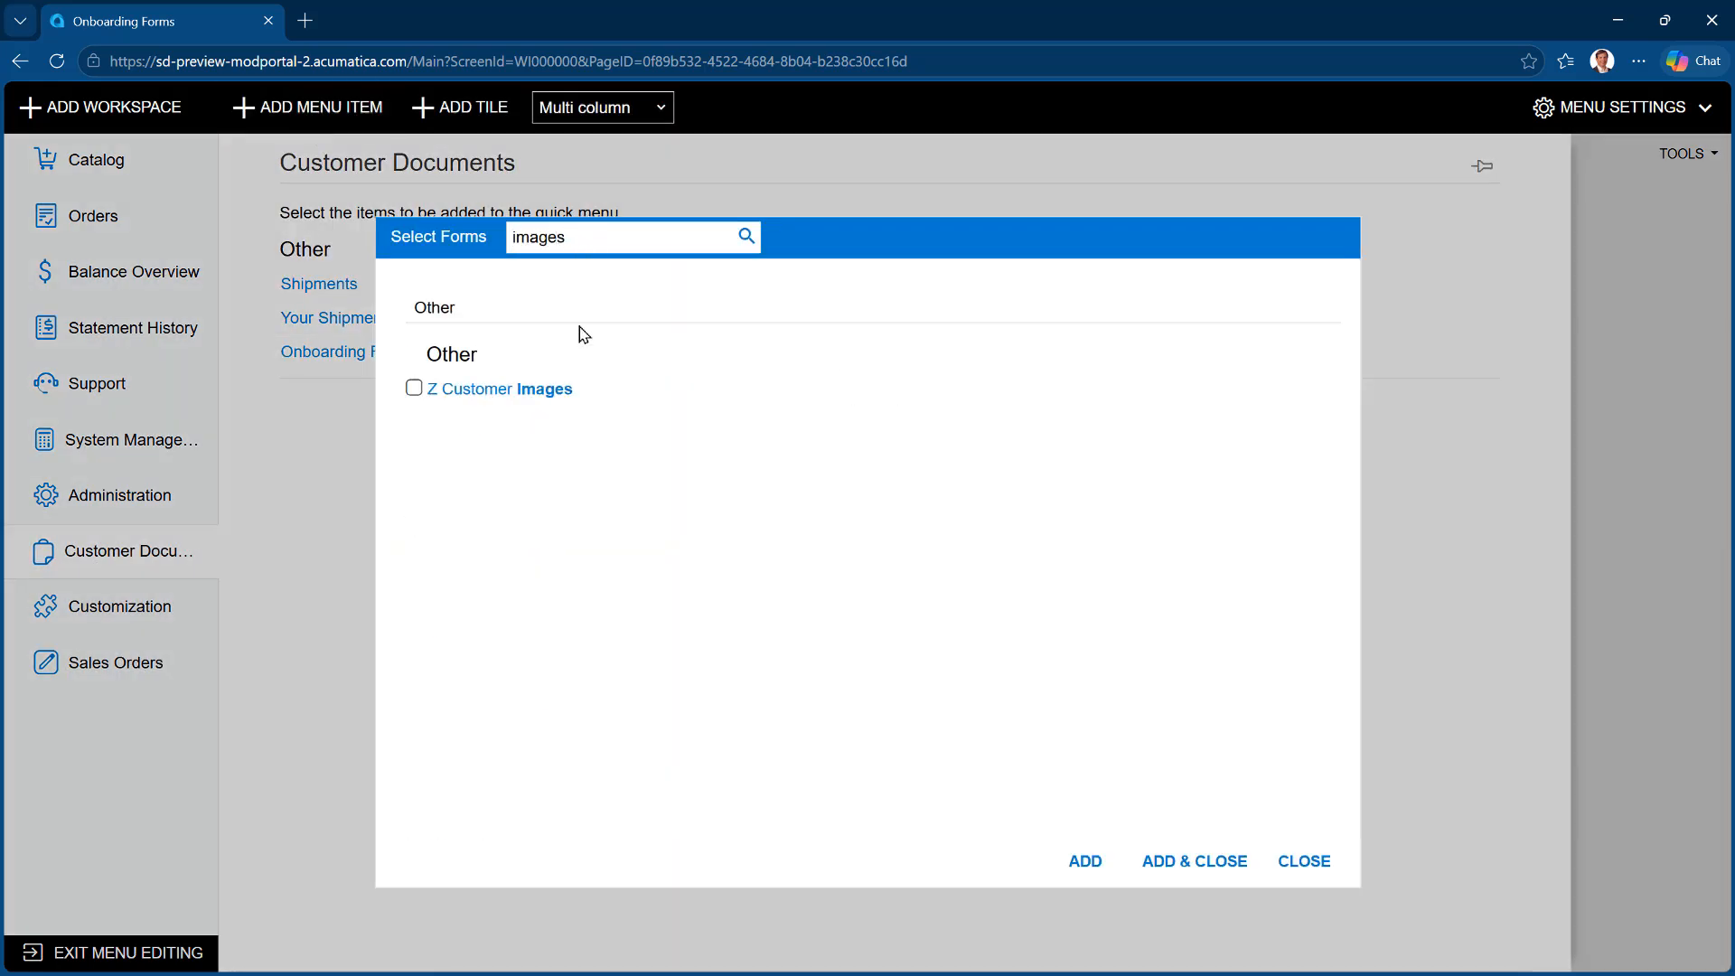
pyautogui.click(414, 388)
pyautogui.click(1195, 860)
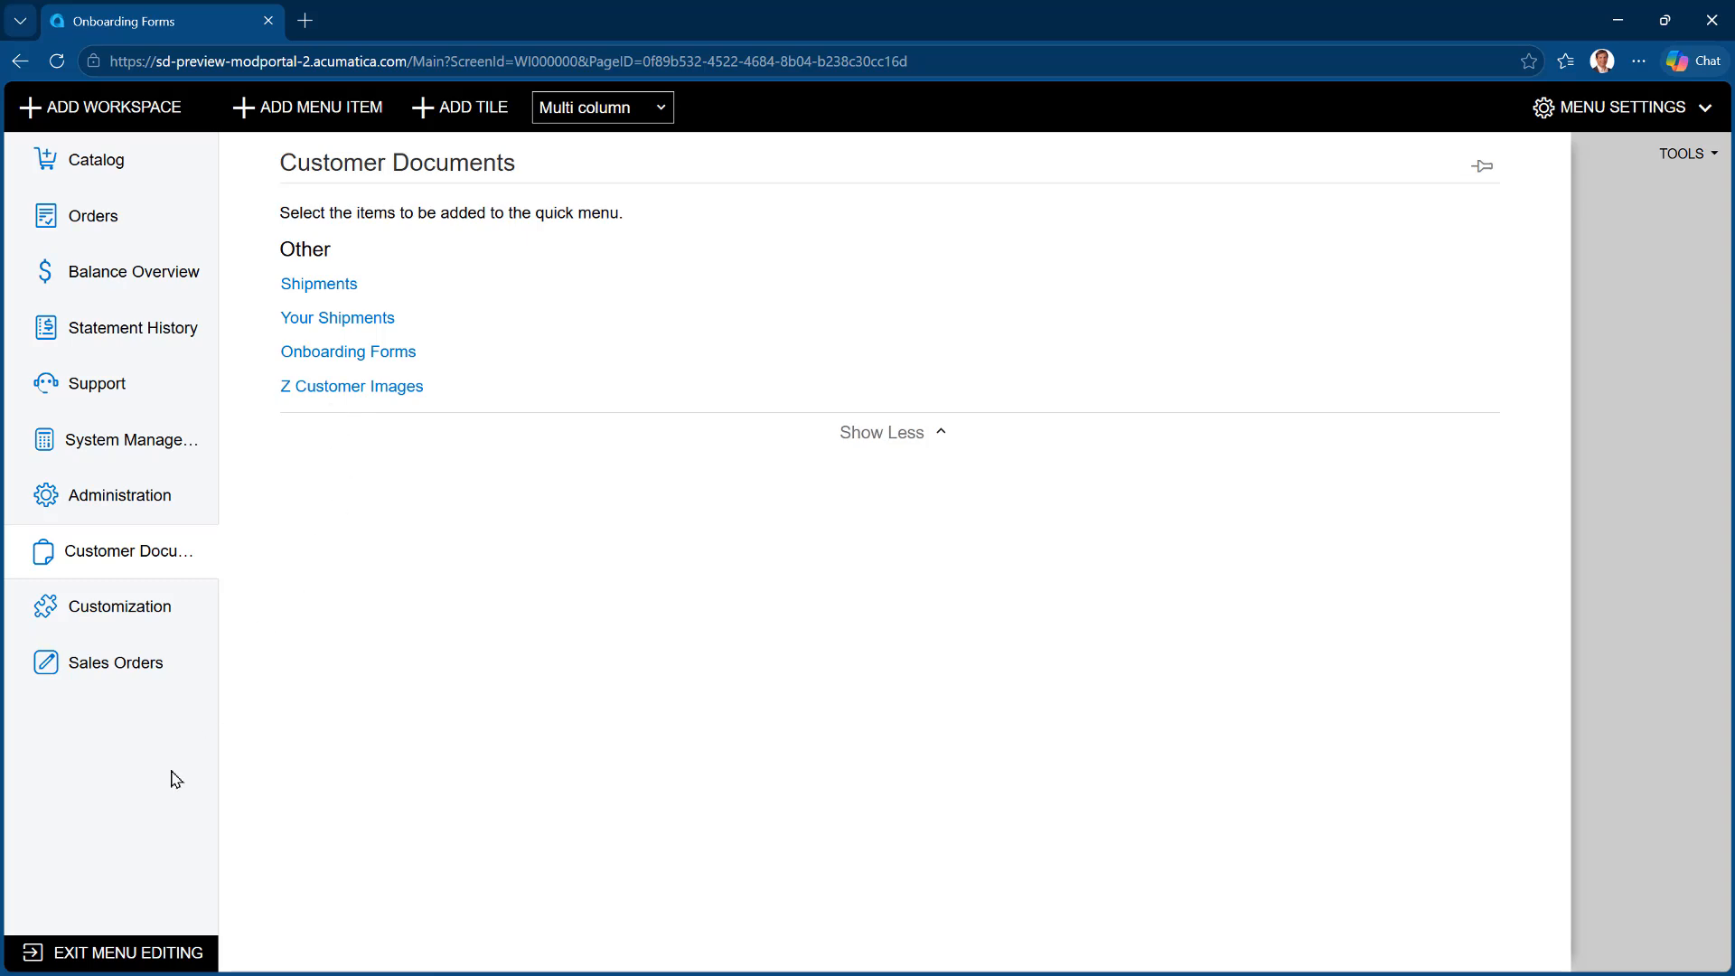
pyautogui.click(82, 956)
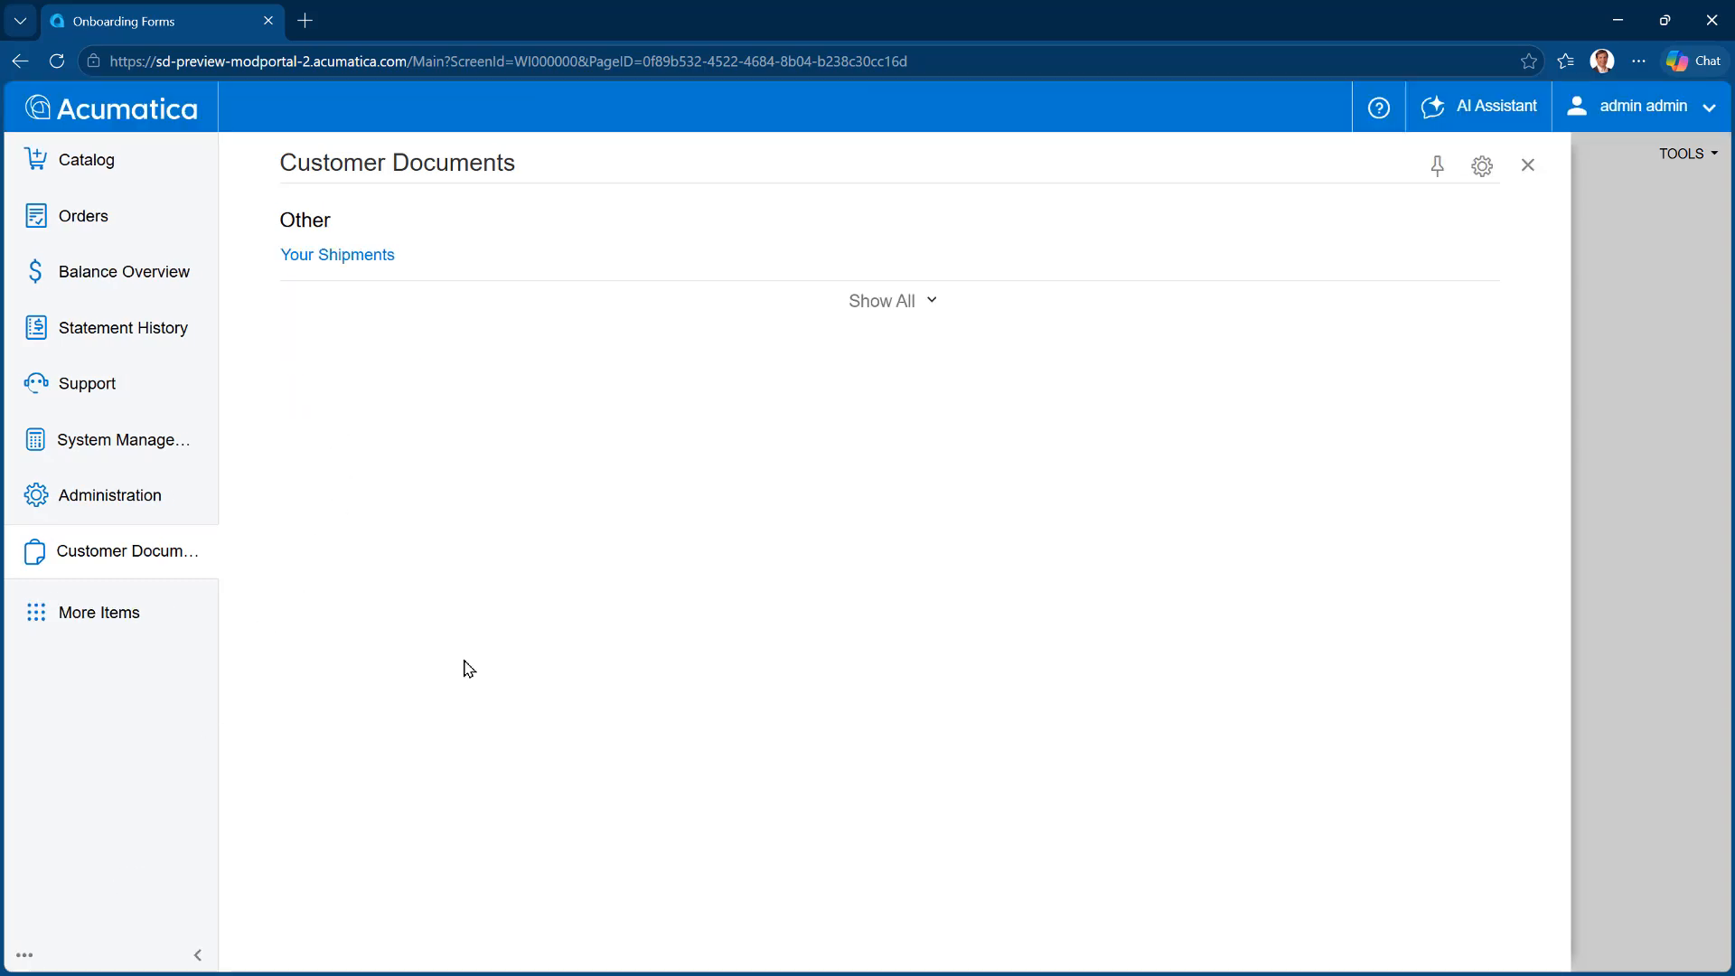
# Sign out of the admin account and sign in to the portal with the customer user's login and password
pyautogui.click(1643, 109)
pyautogui.click(1501, 336)
pyautogui.moveTo(199, 351); pyautogui.dragTo(7, 341)
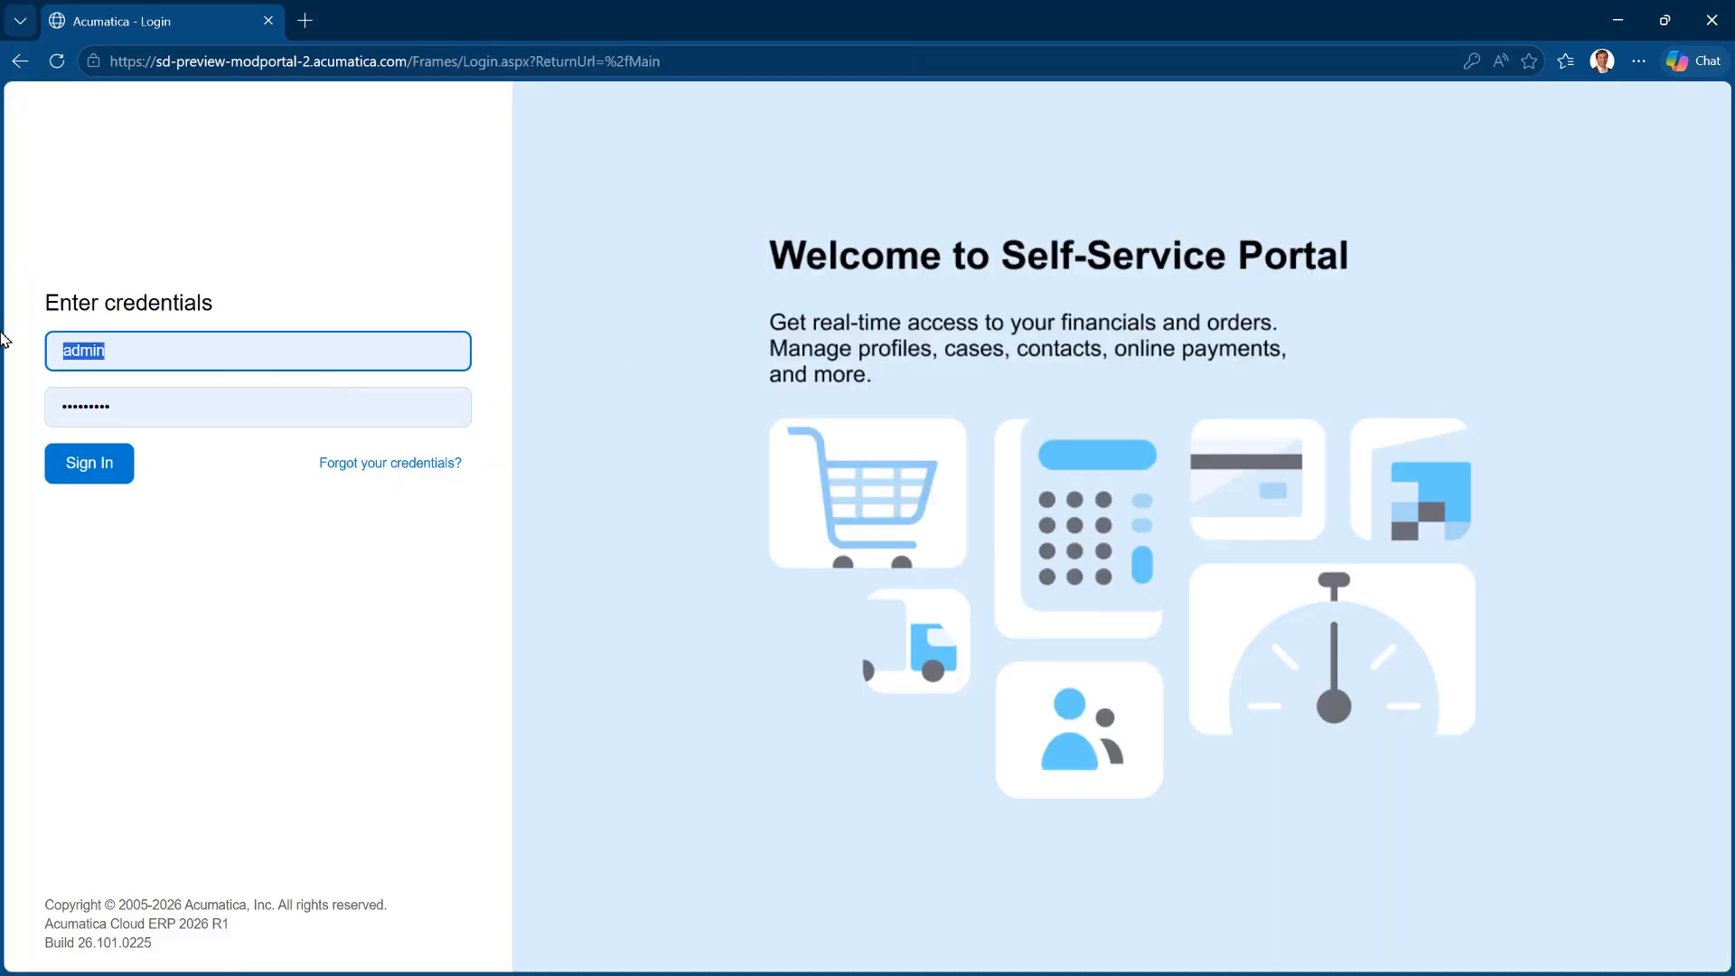
pyautogui.write('malone')
pyautogui.press('Tab')
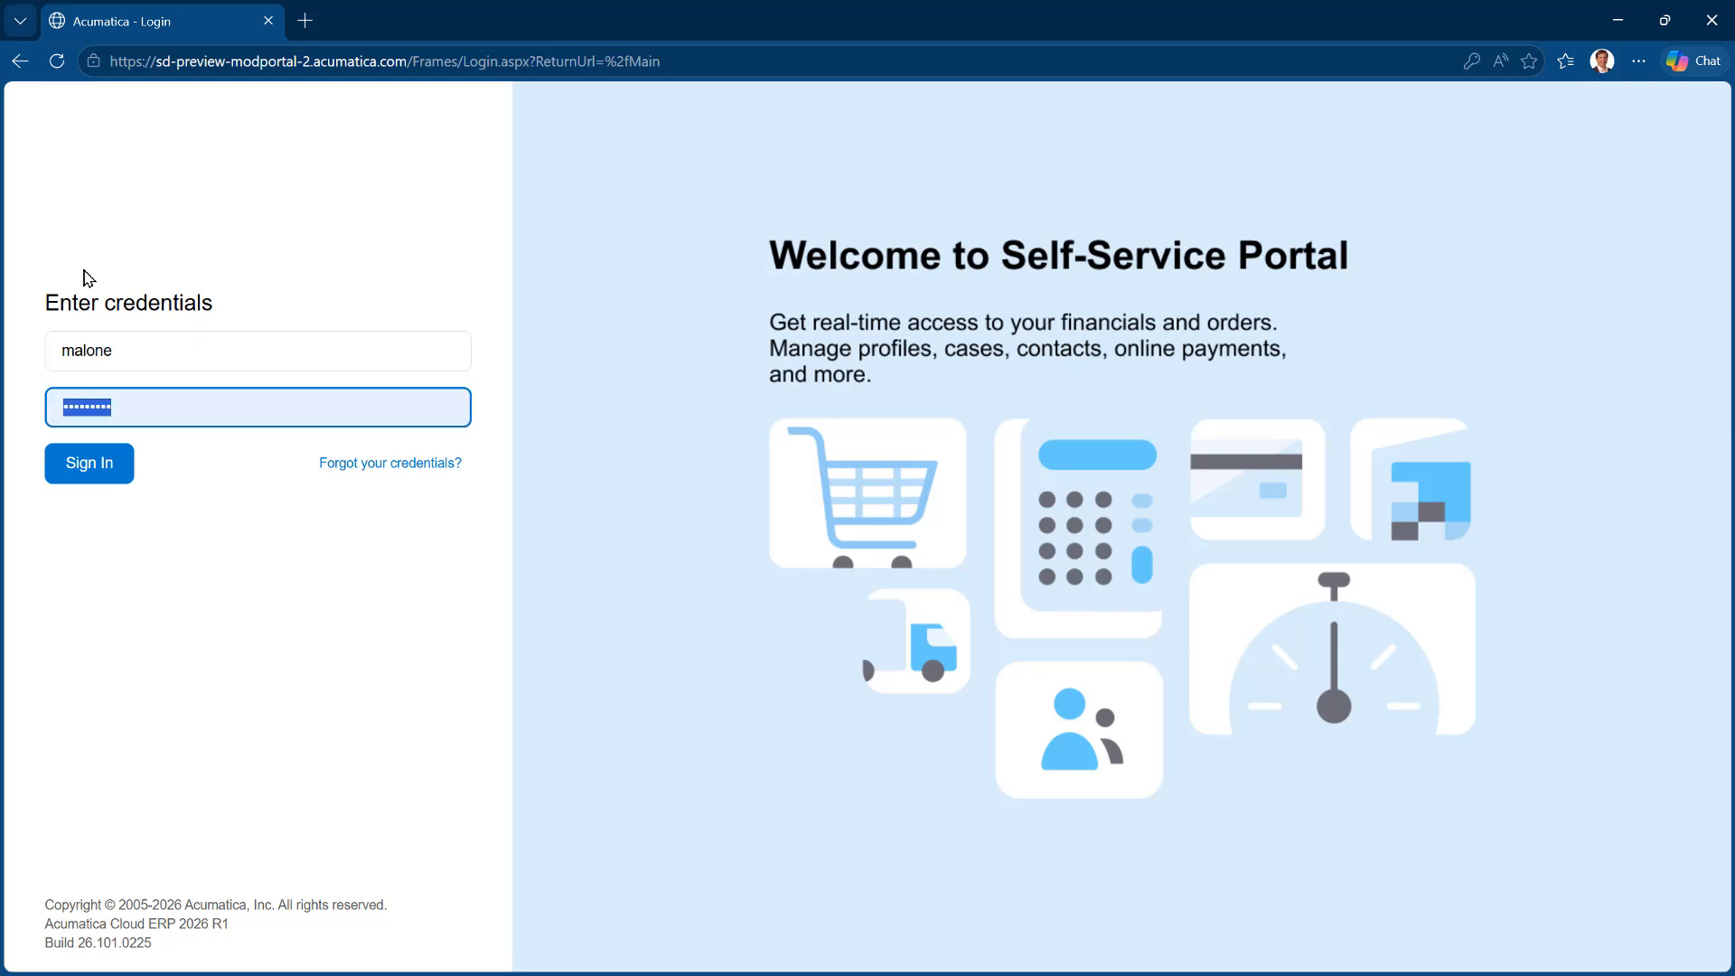
pyautogui.write('•••')
pyautogui.press('Return')
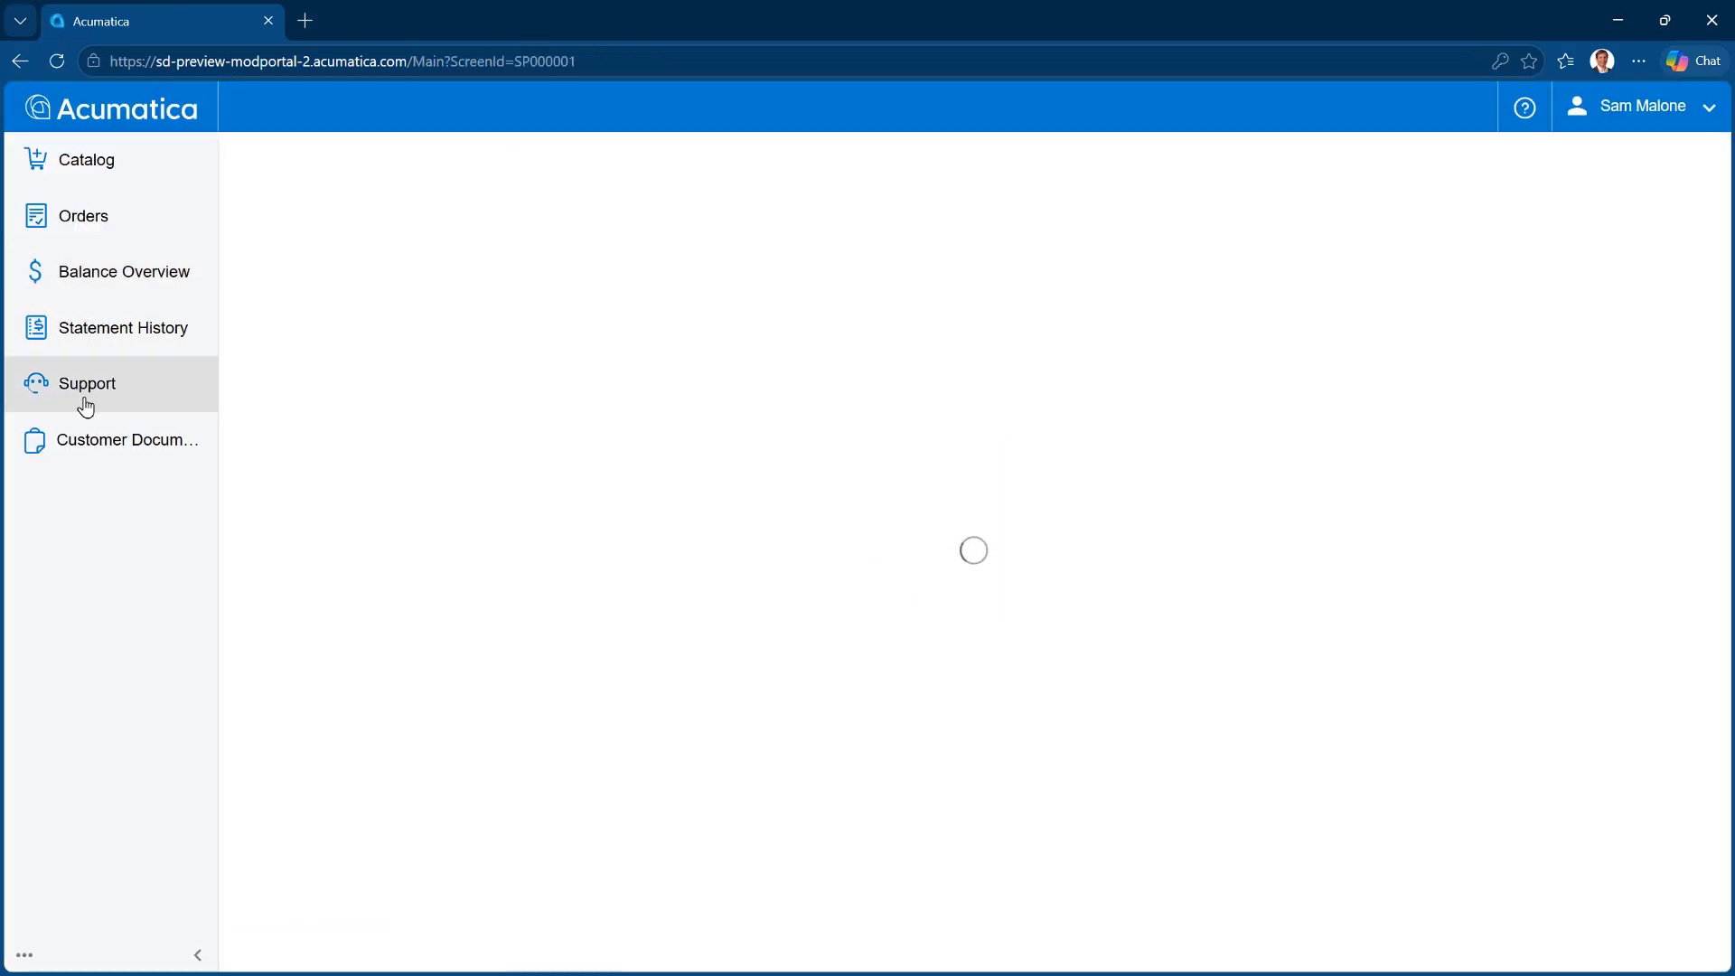
# Open the Customer Documents workspace as the customer portal user
pyautogui.click(97, 443)
pyautogui.click(339, 325)
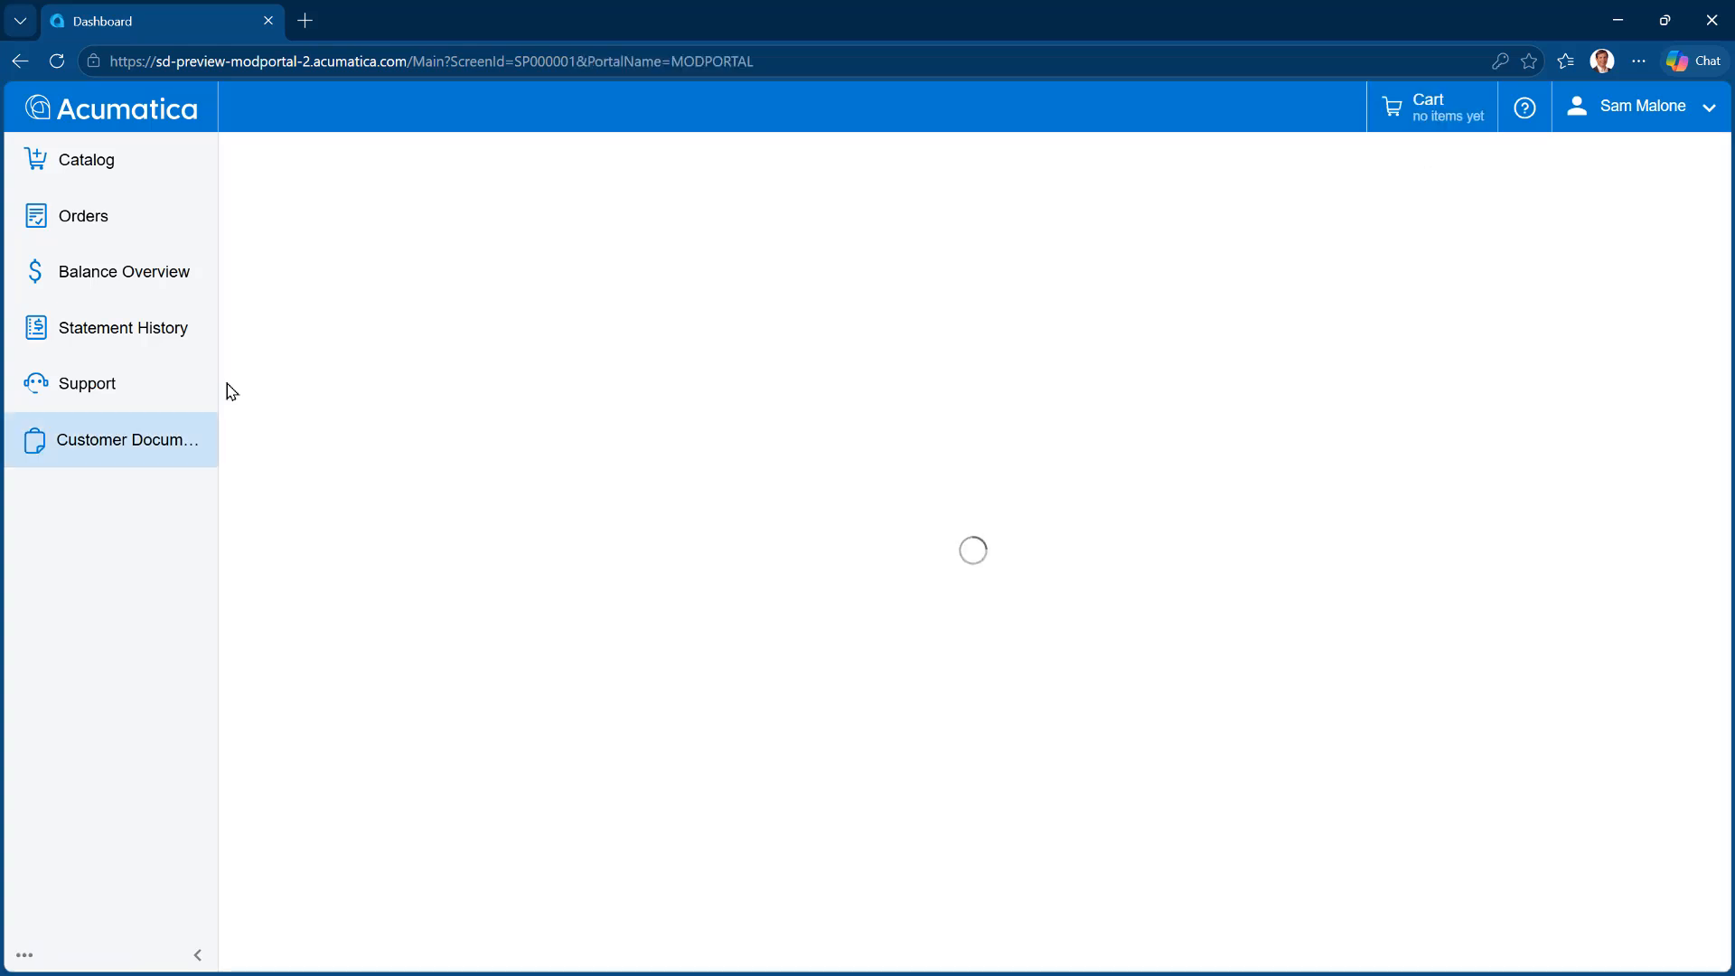